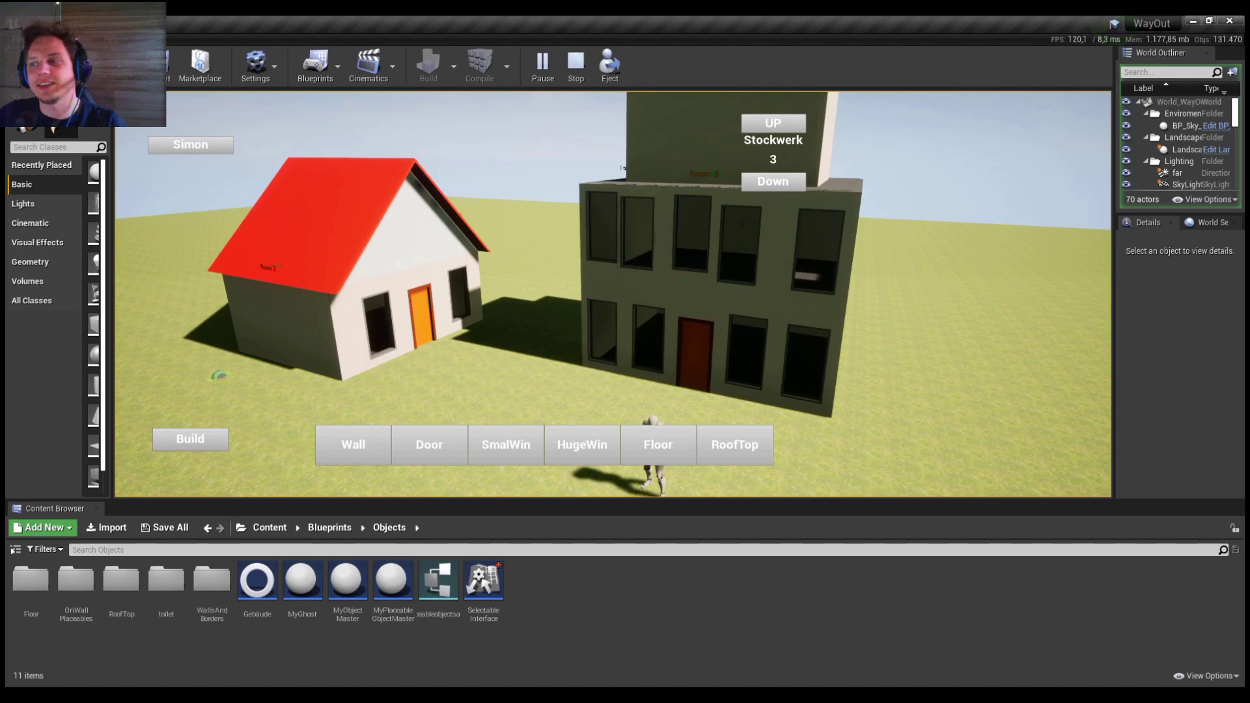
Stop the running play session with the finished houses
key("Escape")
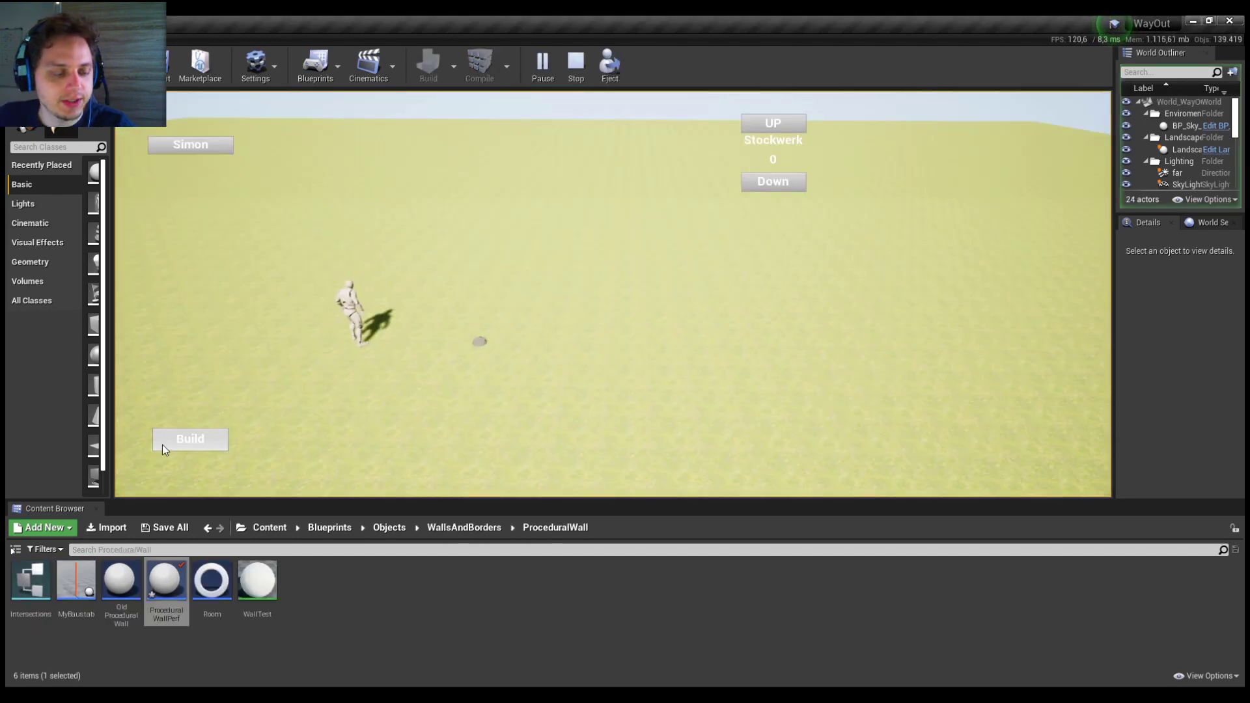
Open the build options and place a single straight wall on the empty grass, ending wall placement
left_click(193, 443)
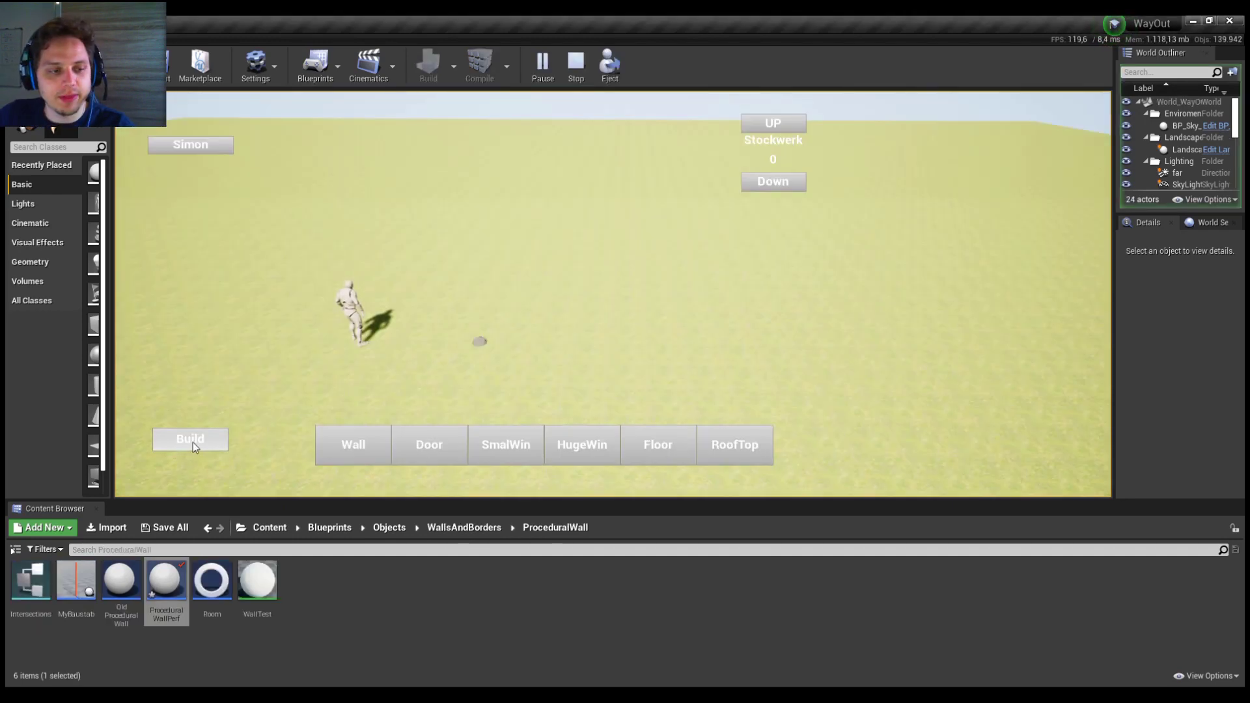
left_click(358, 453)
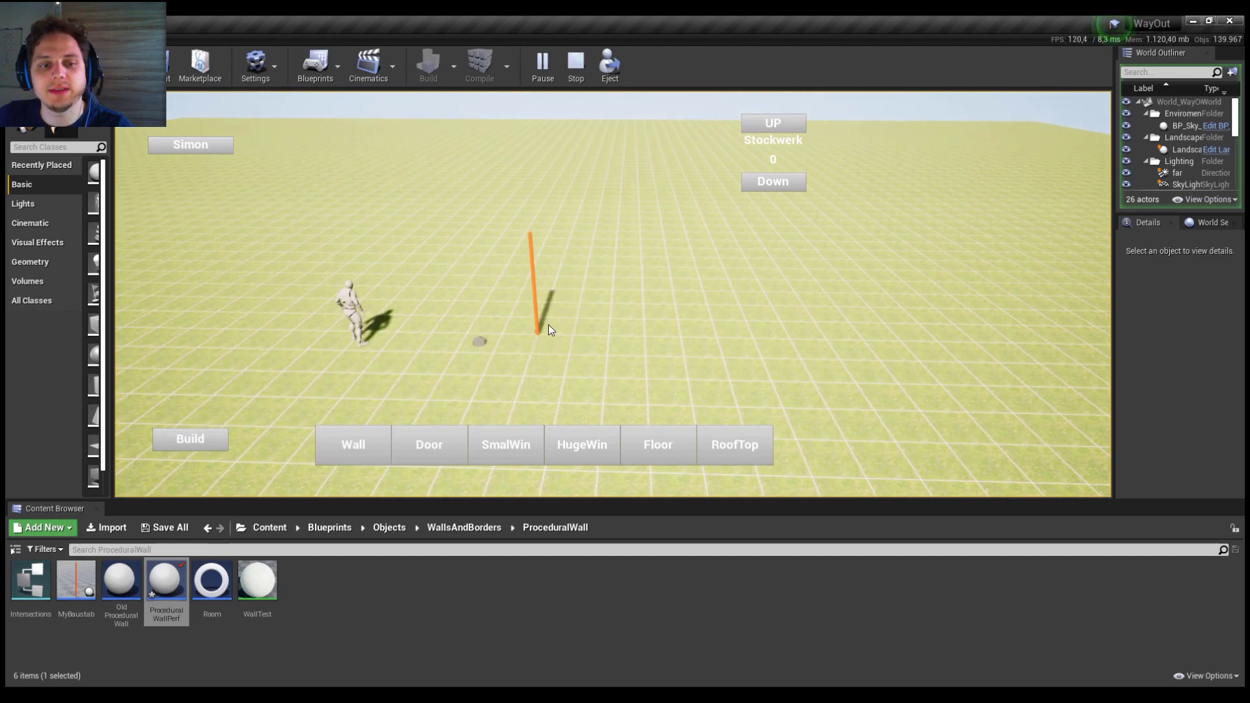
left_click(548, 318)
left_click(748, 326)
right_click(779, 384)
Inspect the room labels on both sides of the single wall from several angles
middle_click_drag(843, 334, 643, 338)
key("w")
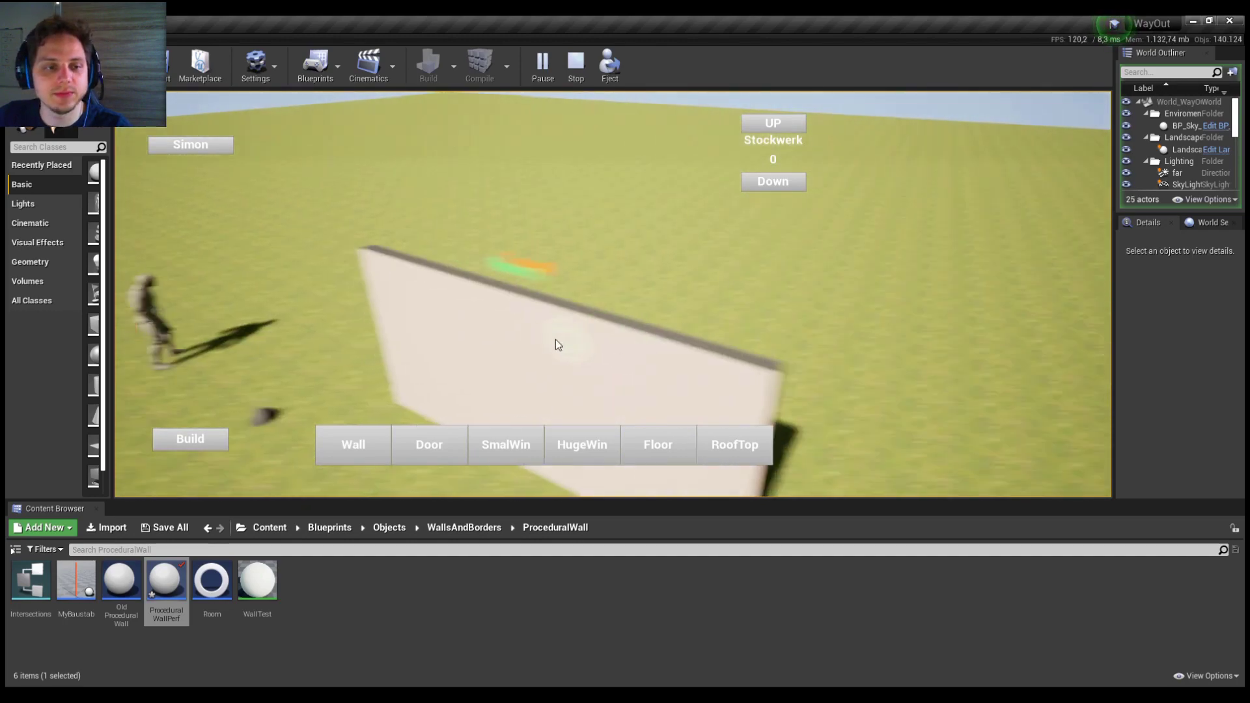
middle_click_drag(727, 304, 227, 318)
right_click_drag(226, 318, 825, 288)
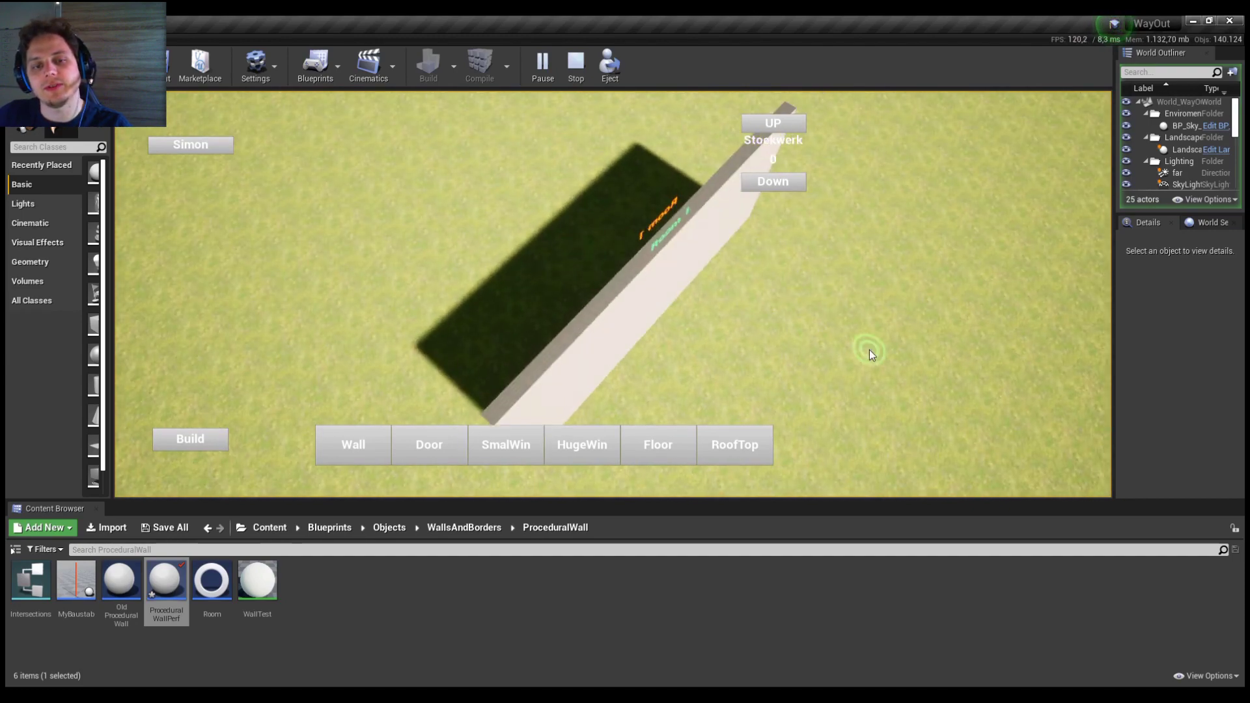
right_click_drag(869, 350, 661, 319)
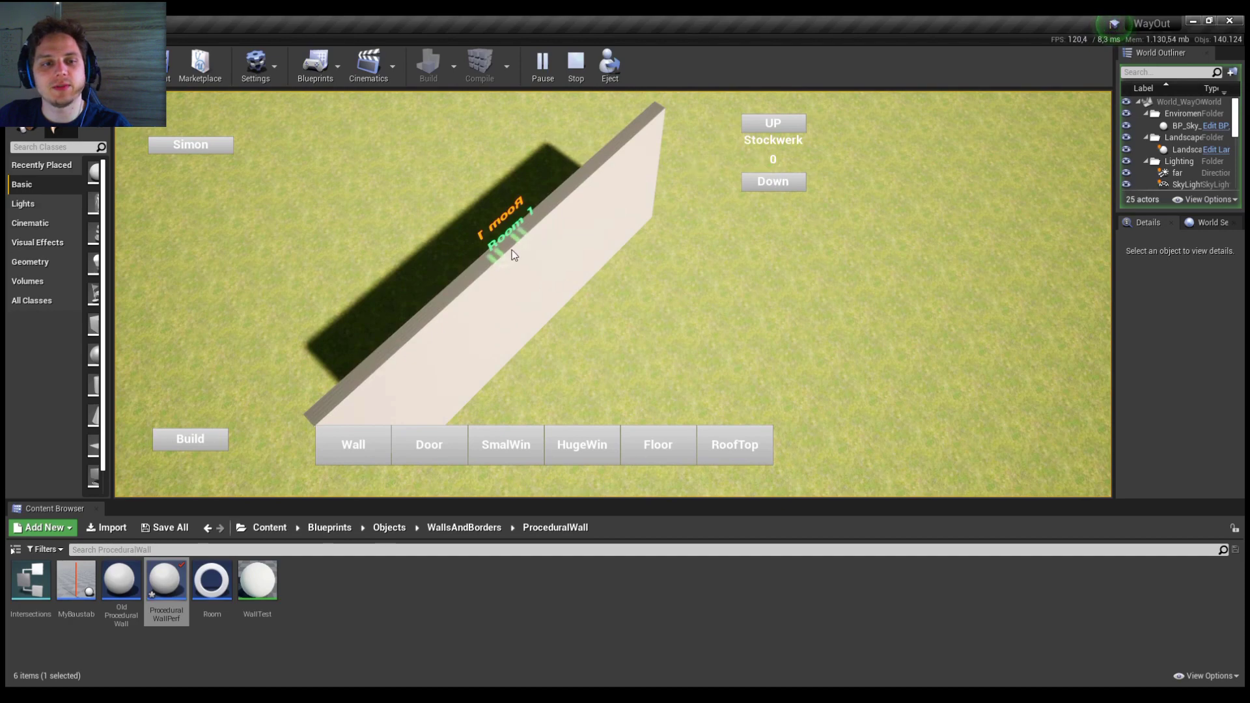
right_click_drag(572, 279, 246, 94)
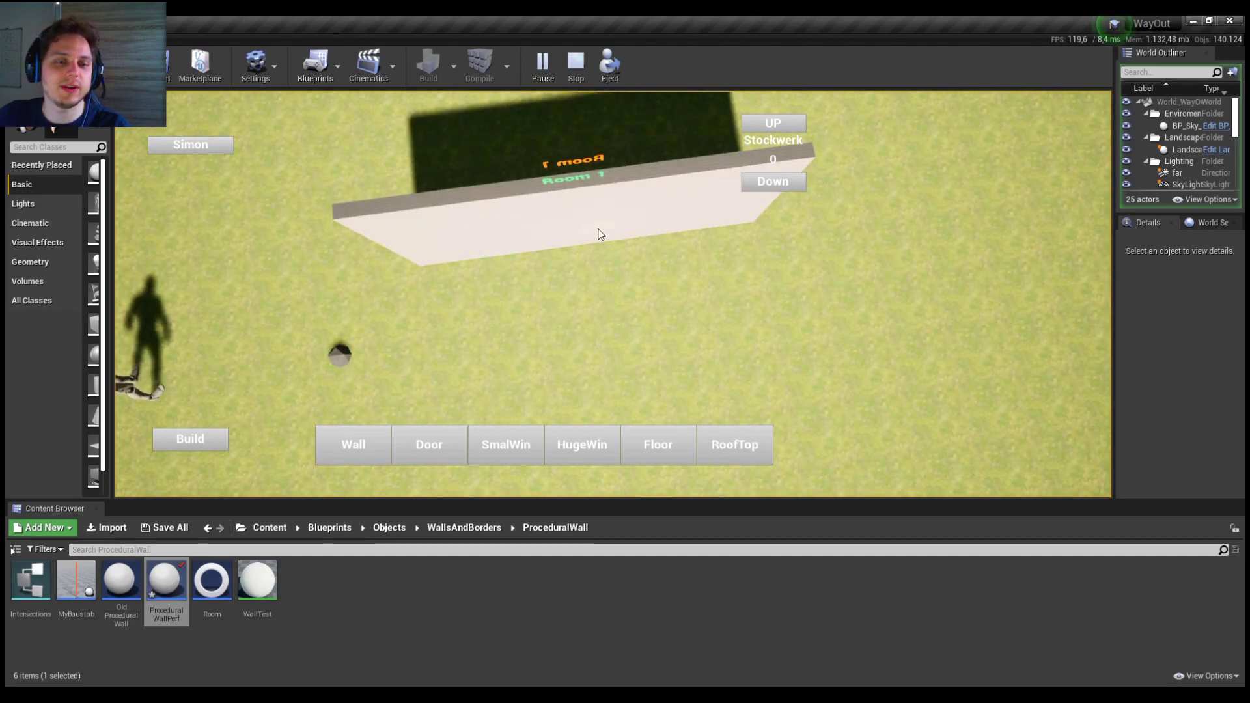
right_click_drag(728, 263, 588, 264)
scroll(704, 321, "down", 3)
right_click_drag(706, 322, 475, 311)
Build a second wall from the end of the first one and a third wall roughly parallel to the first
left_click(345, 455)
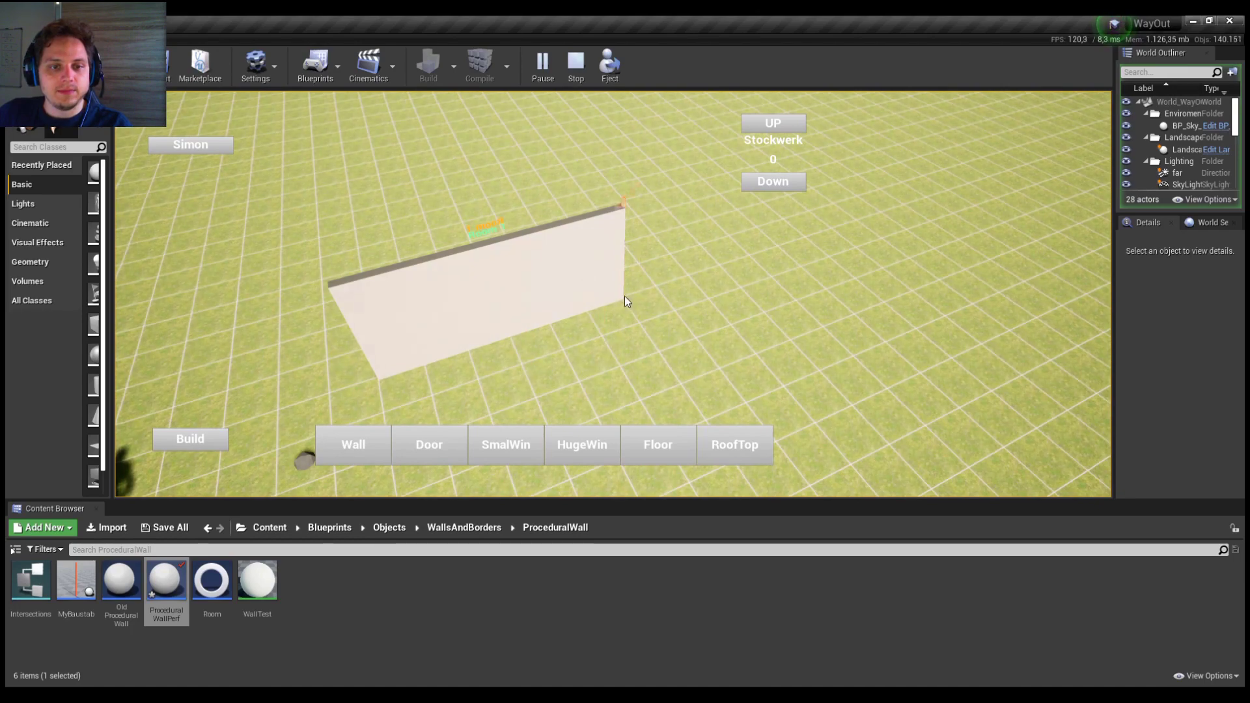
key("s")
left_click_drag(623, 296, 722, 344)
right_click_drag(723, 343, 596, 400)
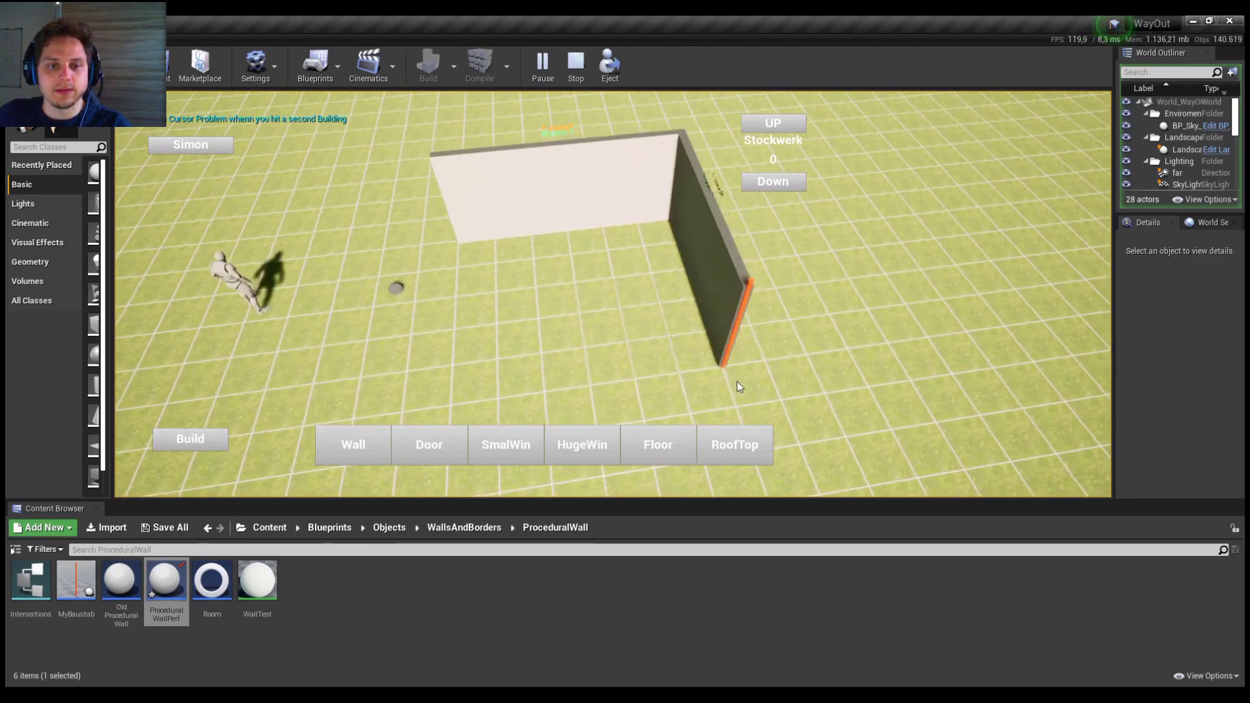
key("a")
mouse_move(737, 381)
left_mouse_down()
mouse_move(569, 376)
mouse_move(583, 393)
mouse_move(563, 393)
left_mouse_up()
Close the rectangular room with a fourth wall between the open ends of the first and third walls
key("d")
key("s")
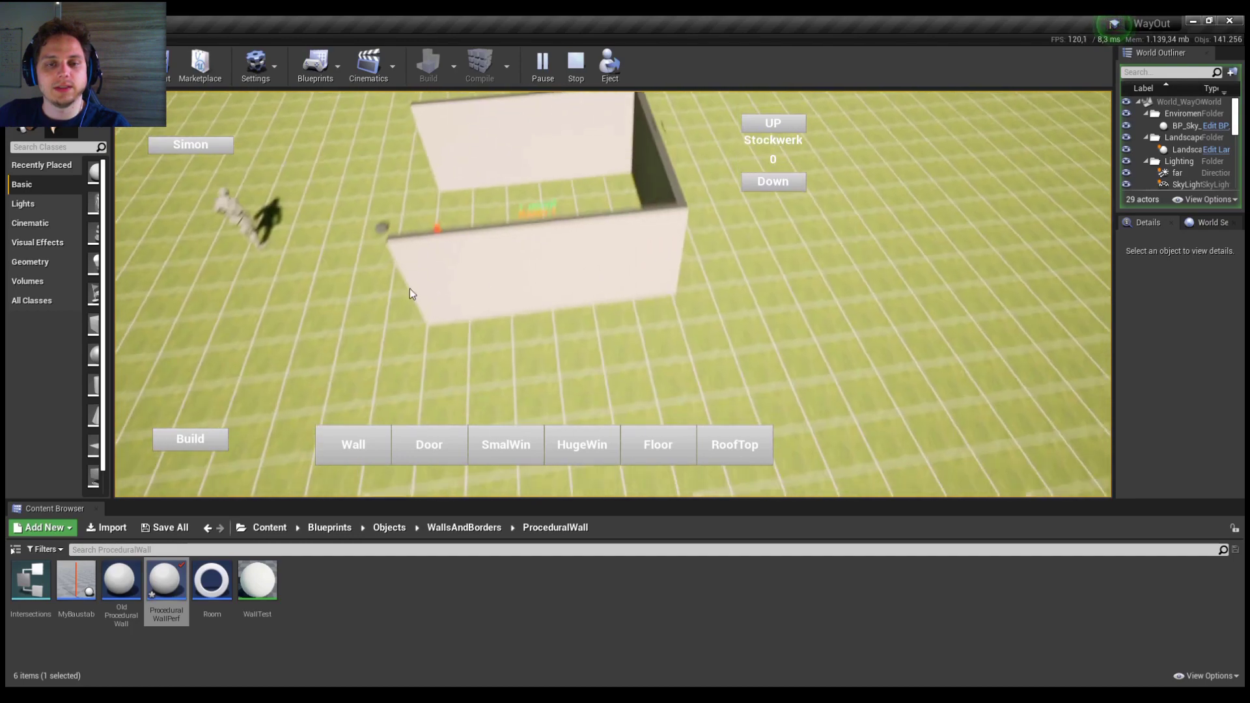
key("w")
mouse_move(505, 296)
right_mouse_down()
mouse_move(738, 306)
mouse_move(798, 338)
right_mouse_up()
key("s")
mouse_move(765, 351)
left_mouse_down()
mouse_move(551, 314)
mouse_move(564, 307)
left_mouse_up()
right_click_drag(563, 307, 182, 263)
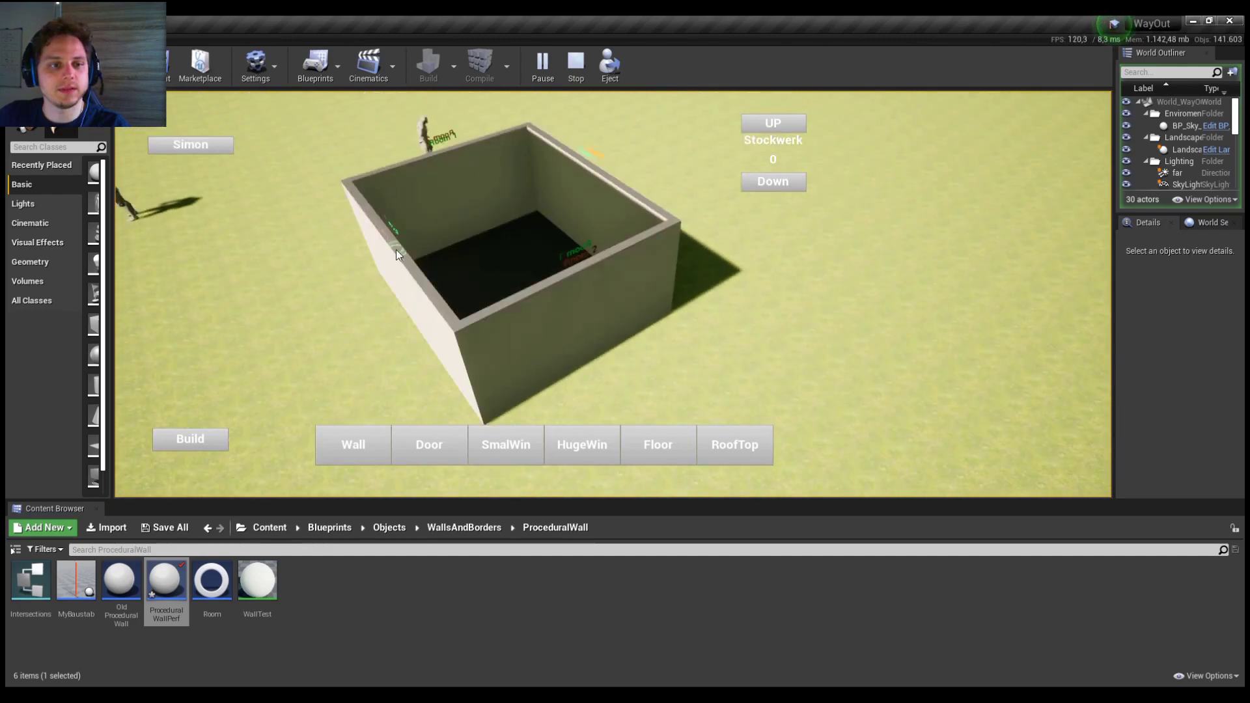
Inspect the inner and outer room labels on all four walls of the enclosed room
key("w")
mouse_move(396, 249)
right_mouse_down()
mouse_move(509, 275)
mouse_move(516, 262)
mouse_move(608, 256)
mouse_move(791, 306)
mouse_move(865, 240)
mouse_move(689, 301)
right_mouse_up()
right_click_drag(766, 289, 536, 244)
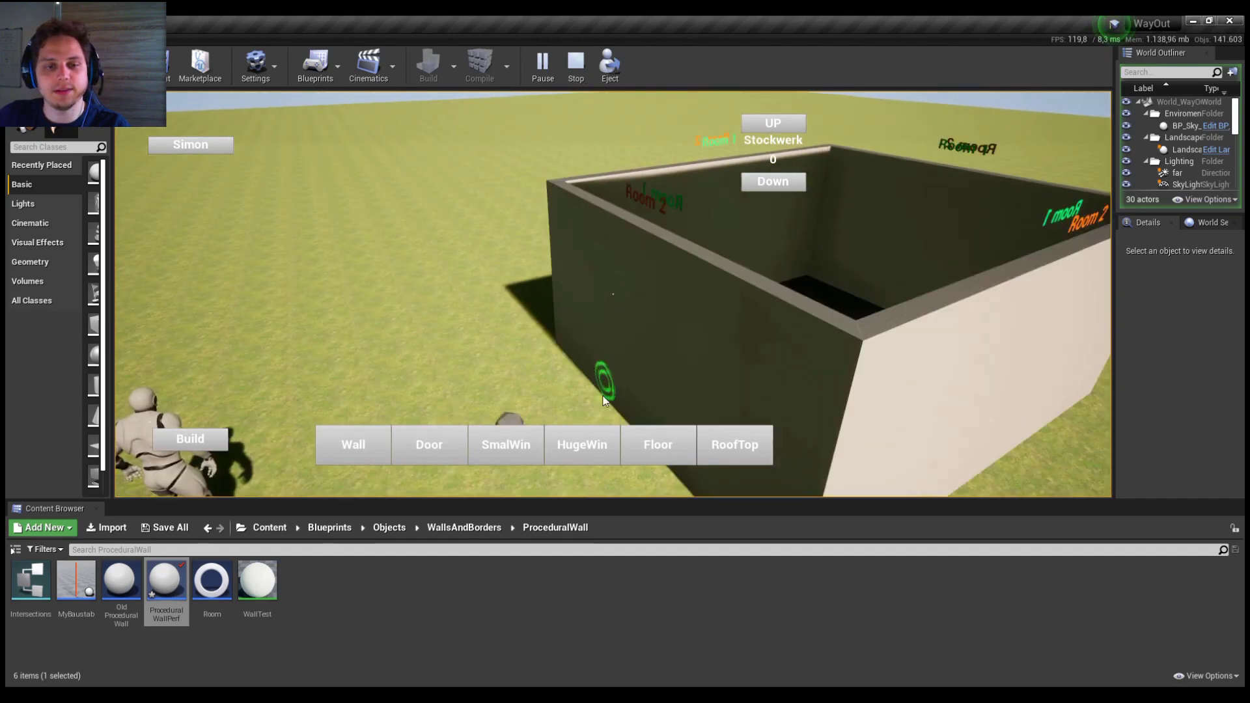
right_click_drag(616, 405, 821, 373)
scroll(820, 373, "down", 3)
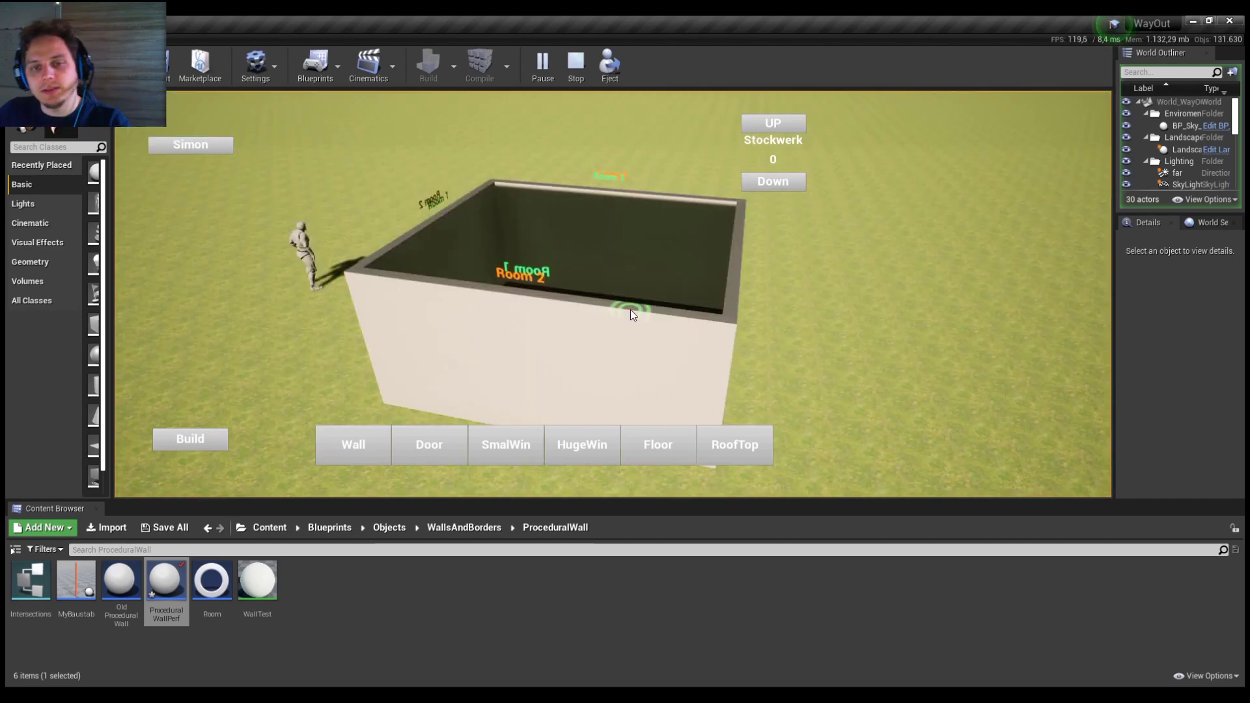
middle_click_drag(630, 310, 604, 371)
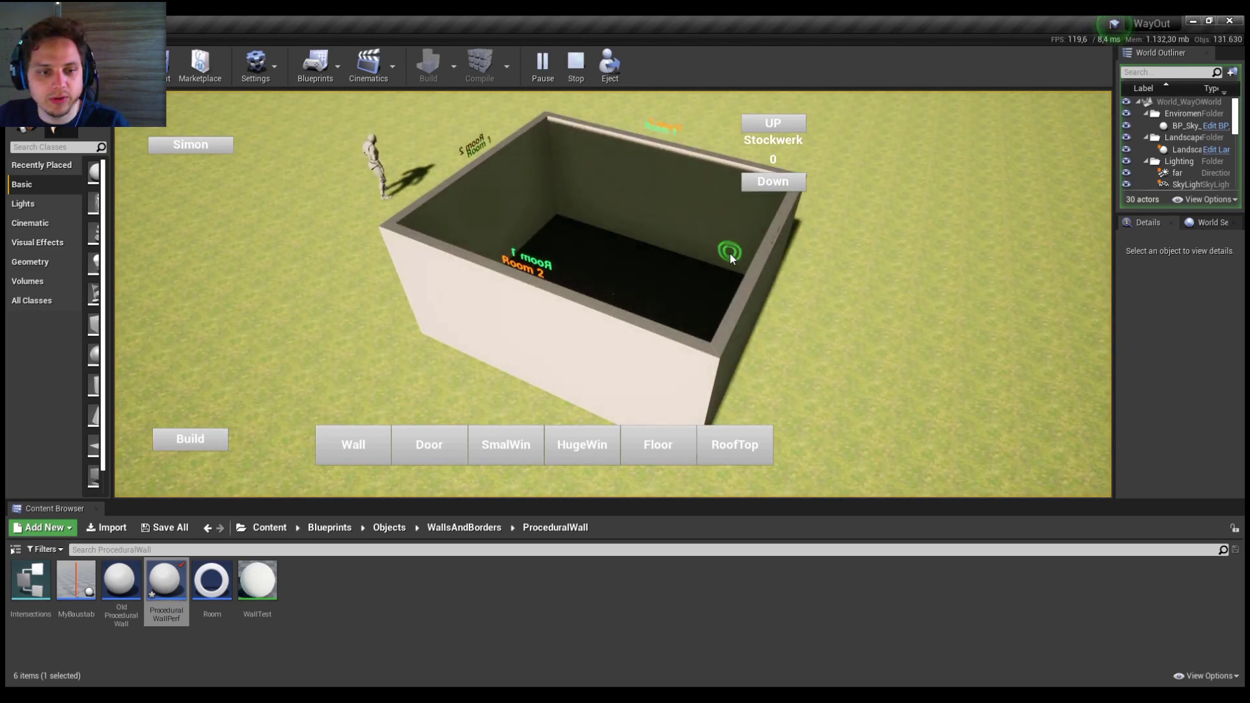
middle_click_drag(756, 292, 931, 280)
right_click_drag(829, 285, 401, 341)
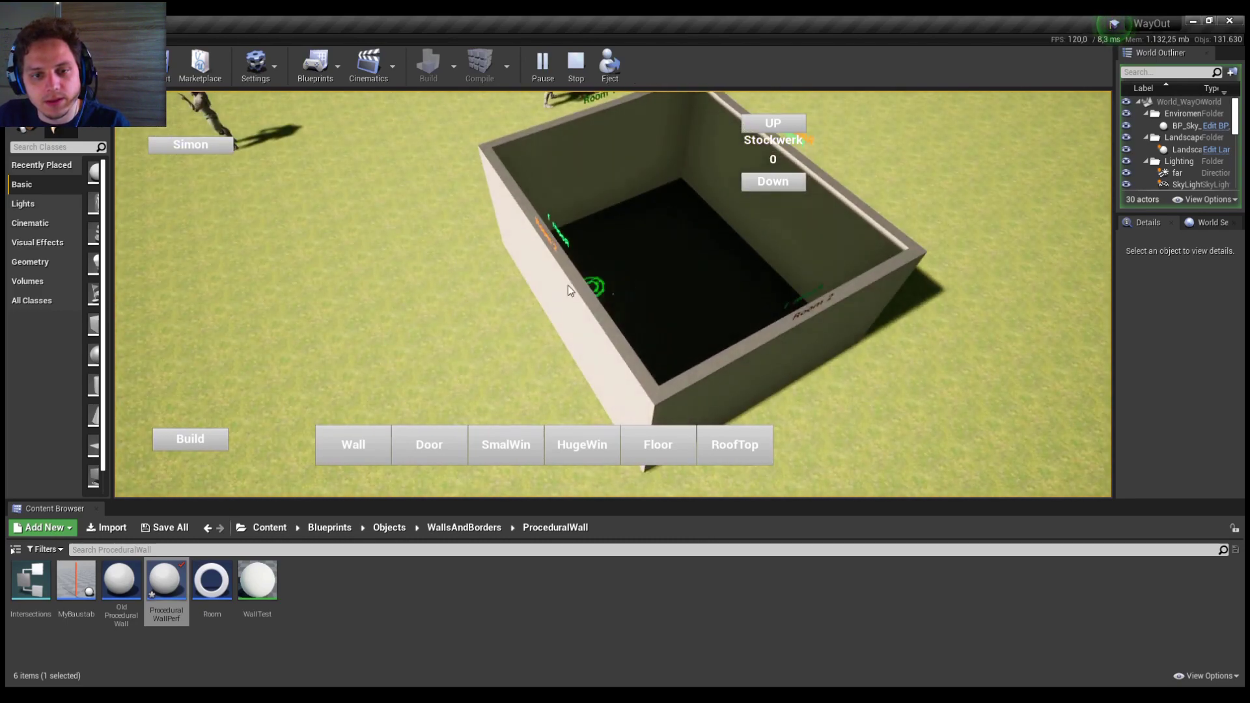
middle_click_drag(635, 280, 621, 300)
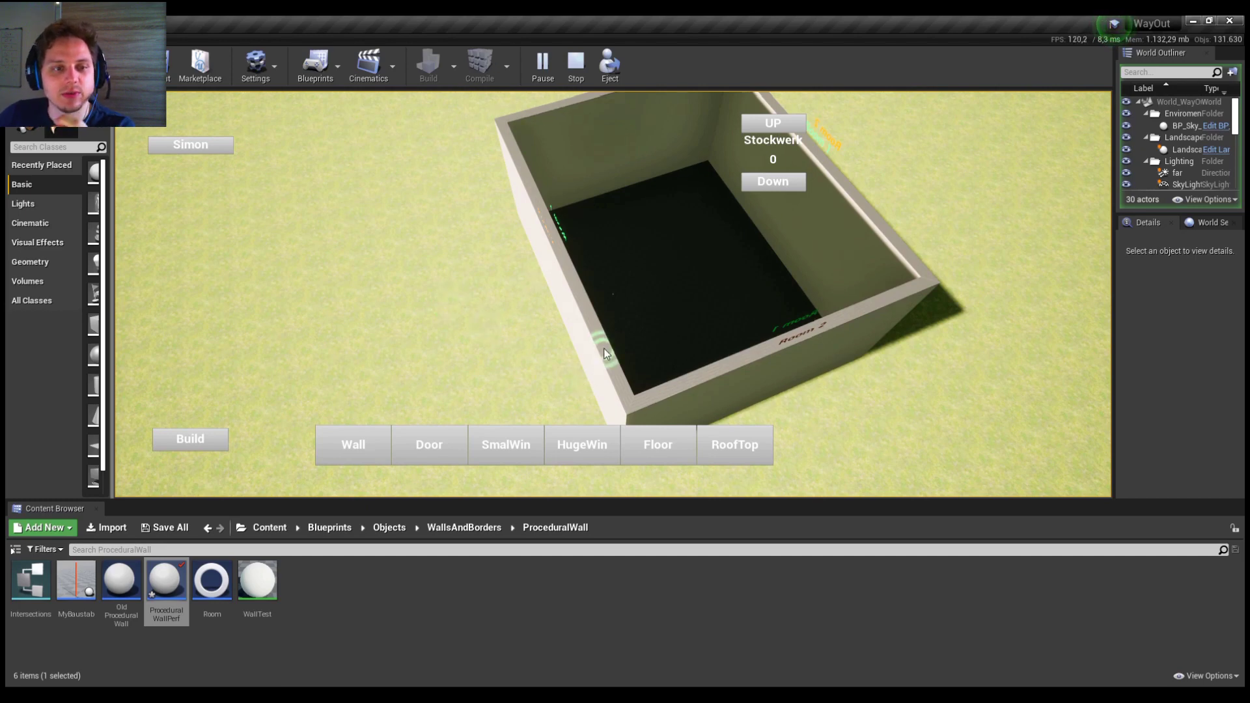
middle_click_drag(694, 316, 705, 318)
key("w")
key("s")
key("w")
key("s")
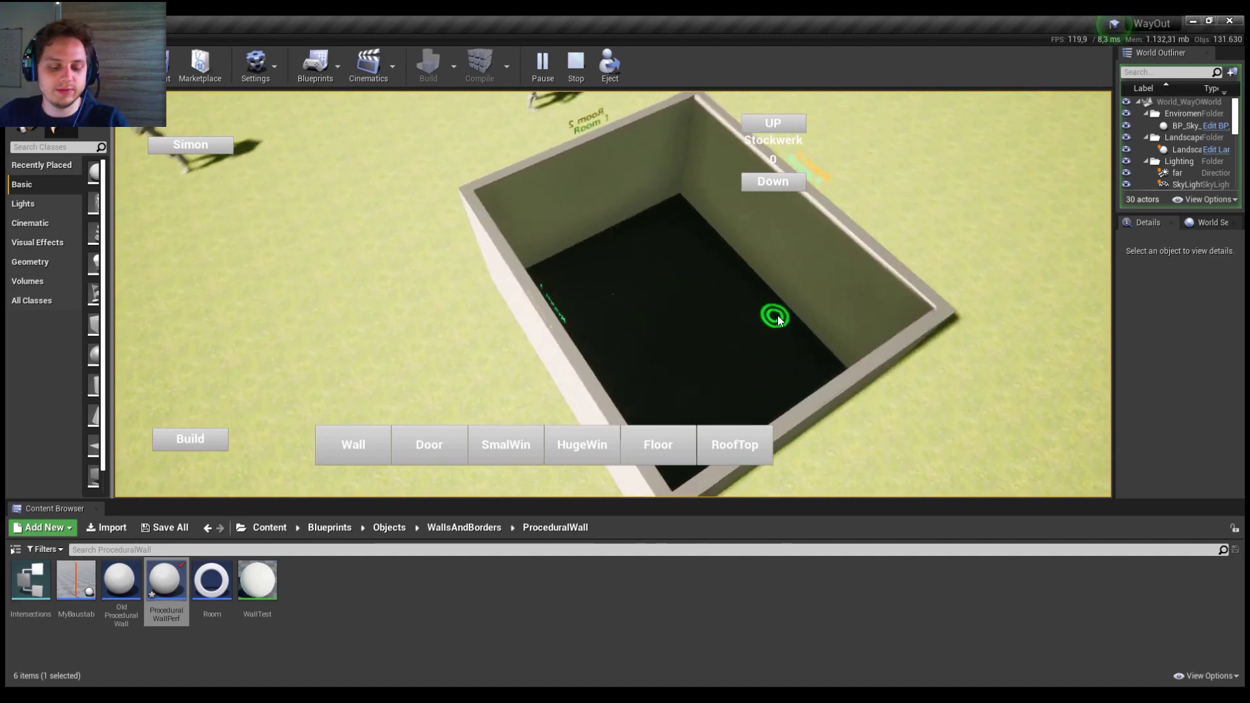
key("d")
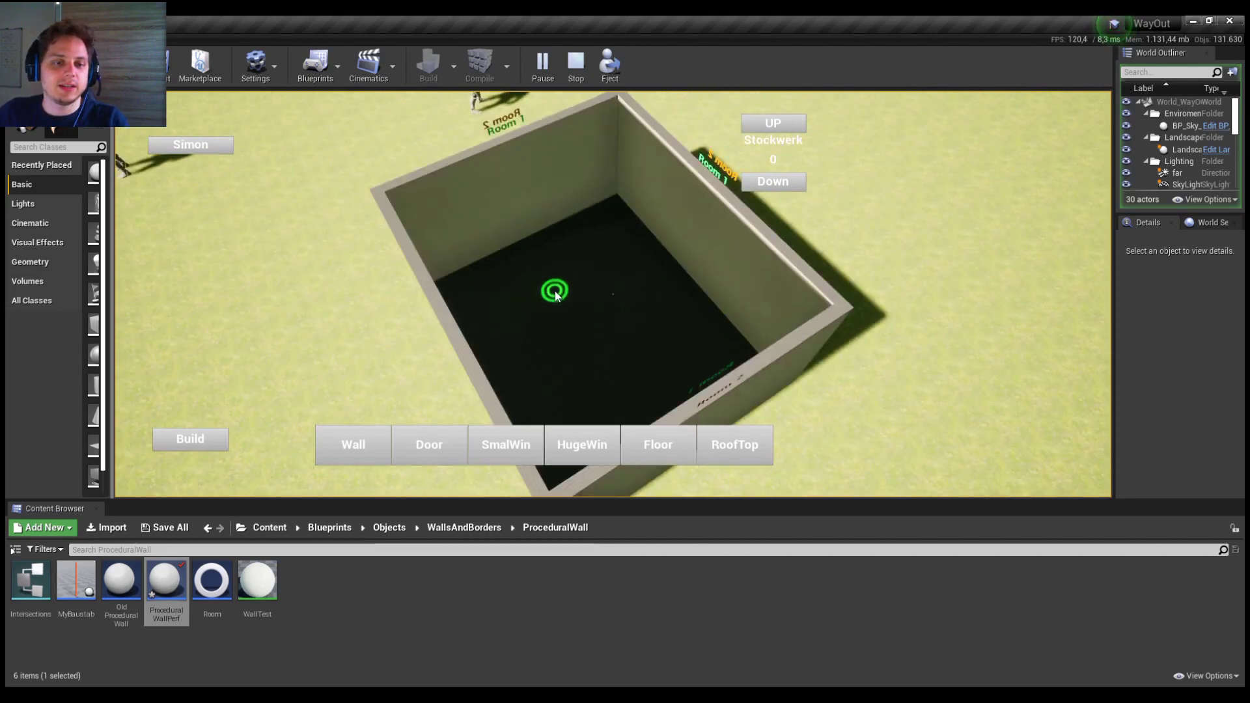
key("s")
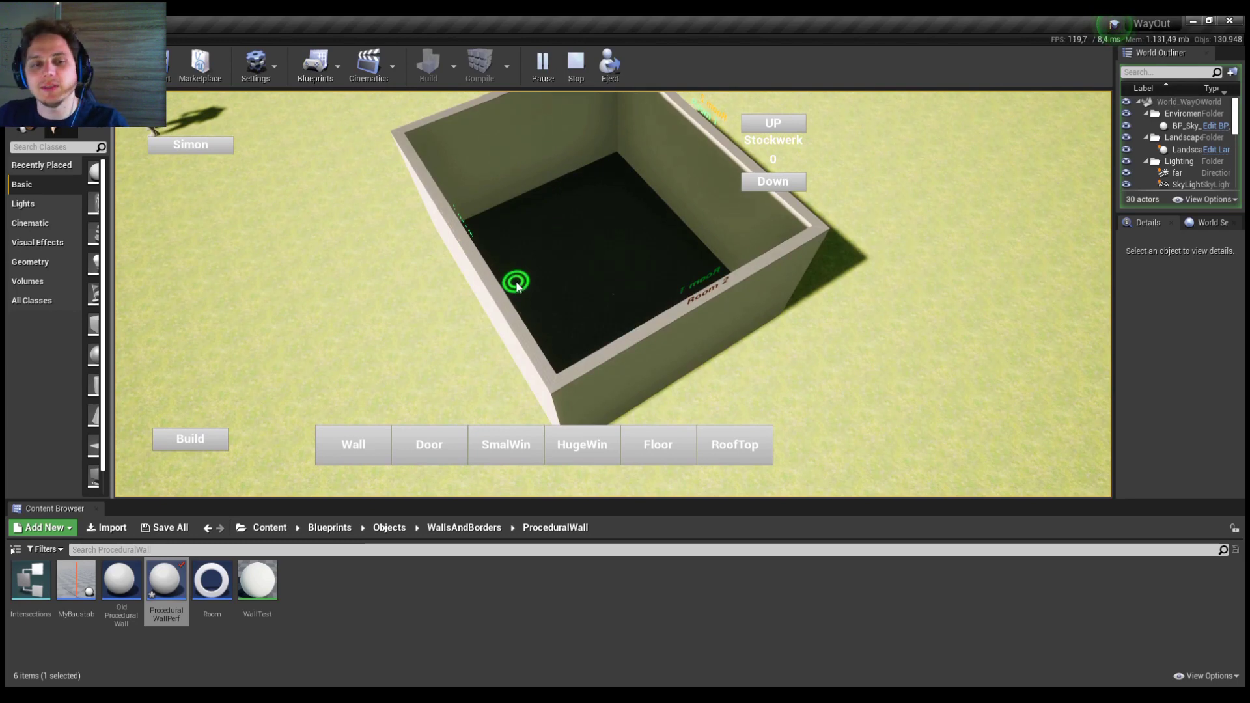
key("w")
key("a")
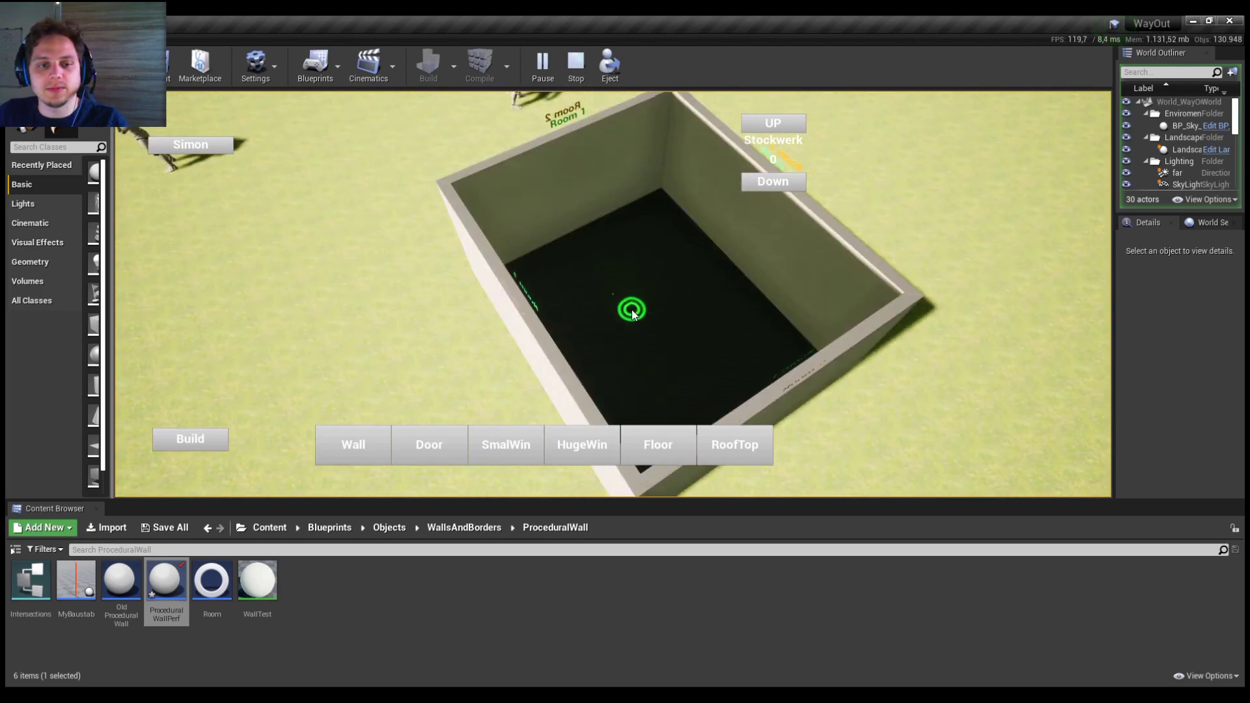
key("s")
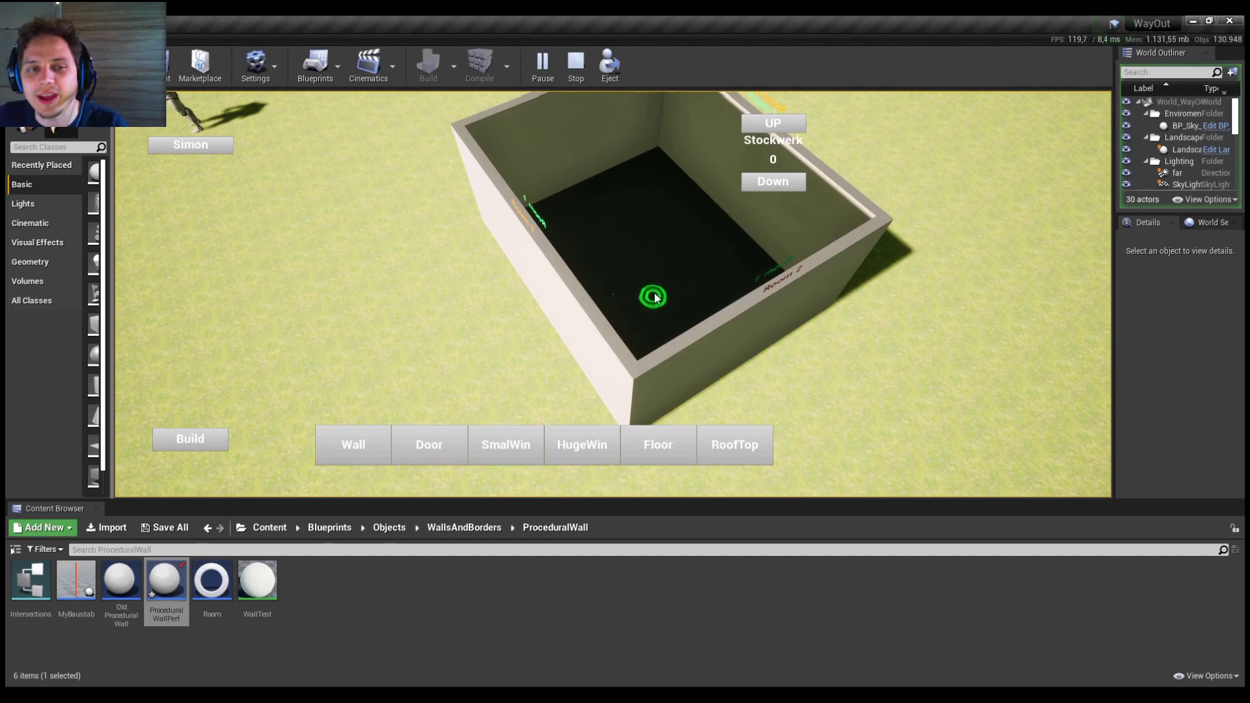
middle_click_drag(653, 292, 580, 304)
key("w")
key("s")
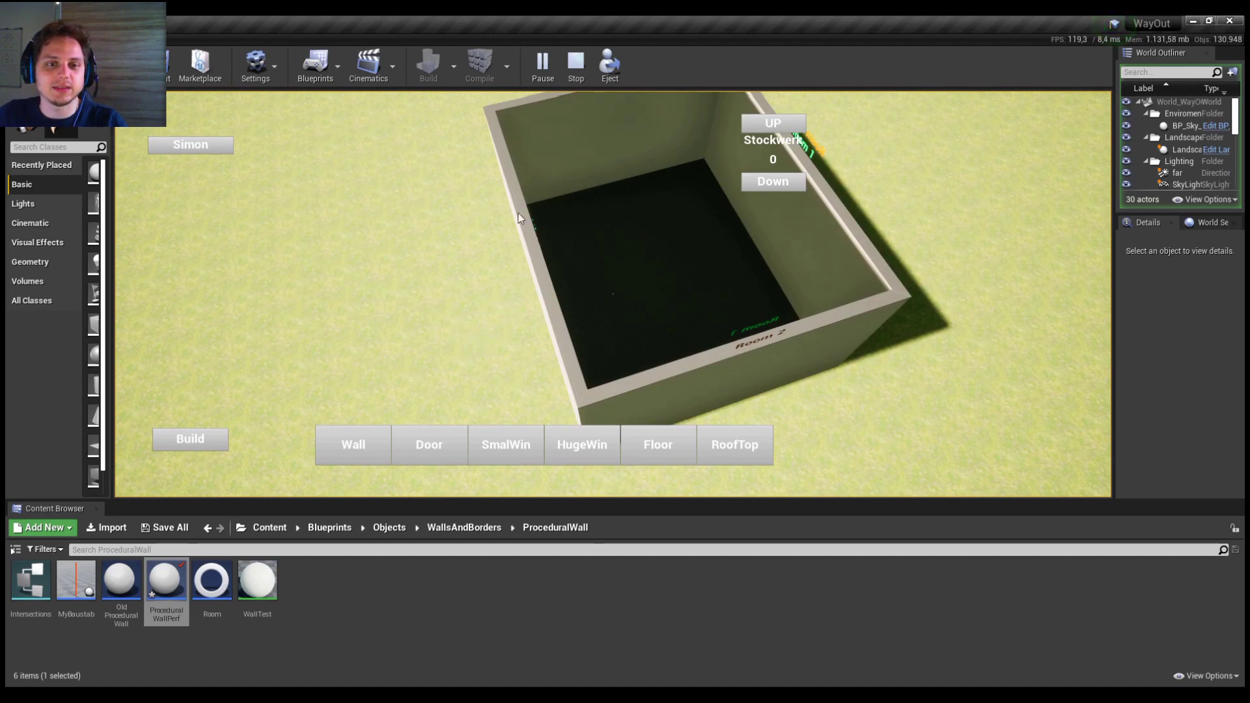
Examine the enclosed room and its wall labels from the side and from above
middle_click_drag(544, 190, 701, 231)
right_click_drag(701, 231, 778, 246)
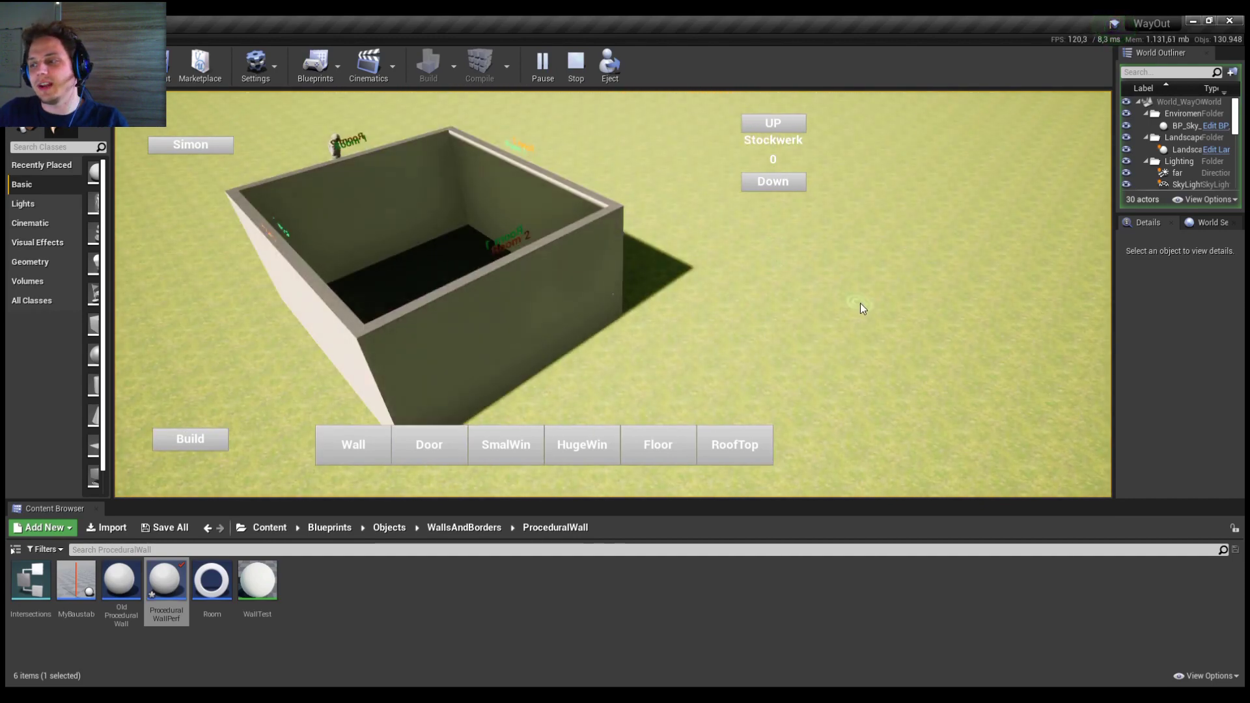
right_click_drag(859, 302, 559, 353)
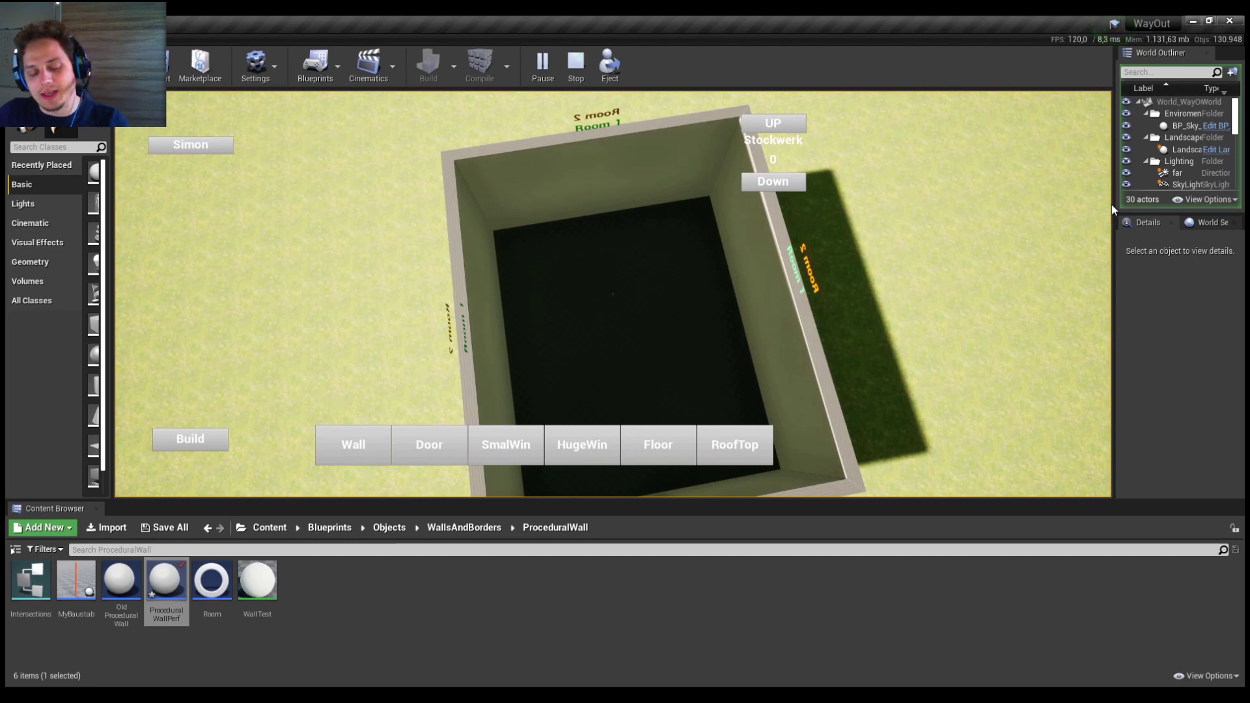
right_click_drag(1072, 232, 918, 271)
right_click(749, 258)
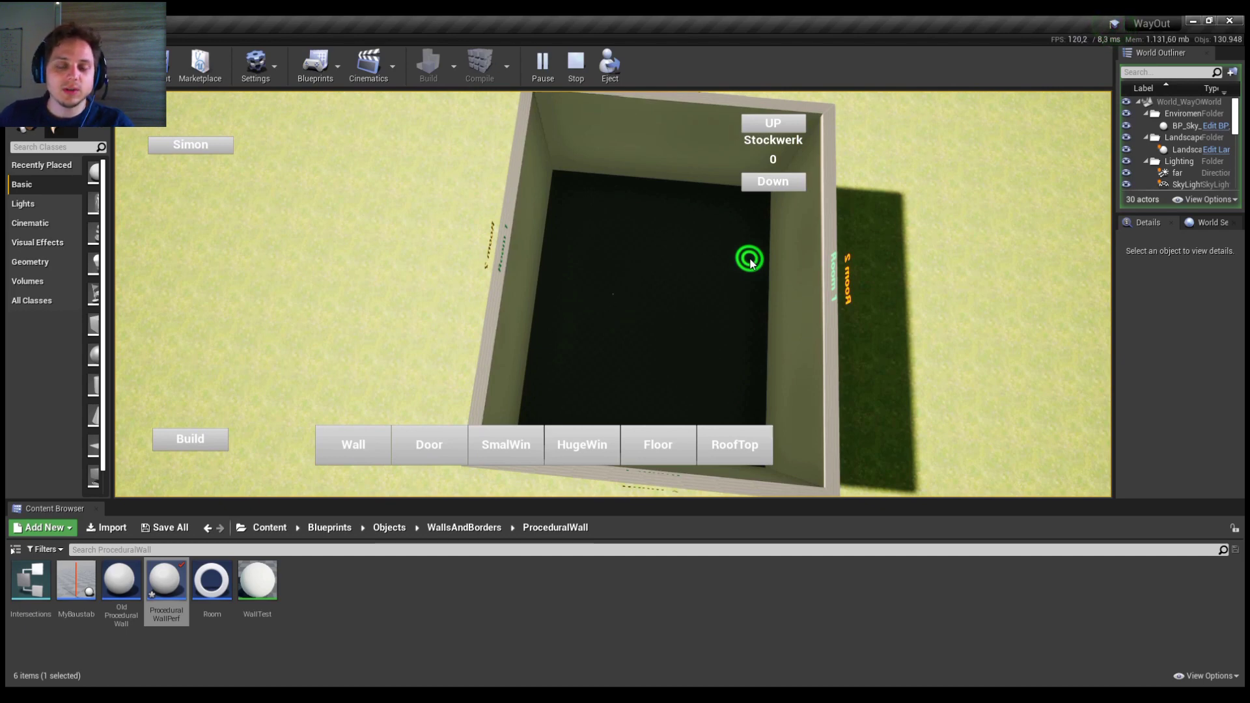
left_click(724, 276)
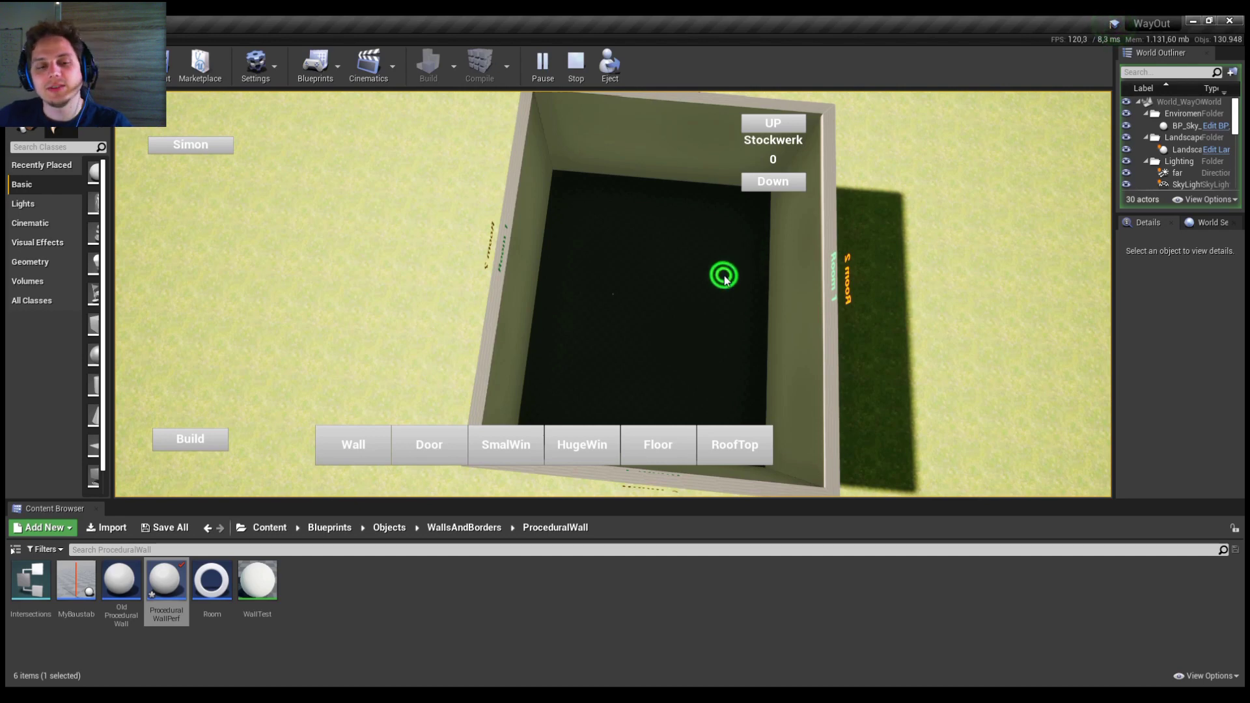
left_click(723, 281)
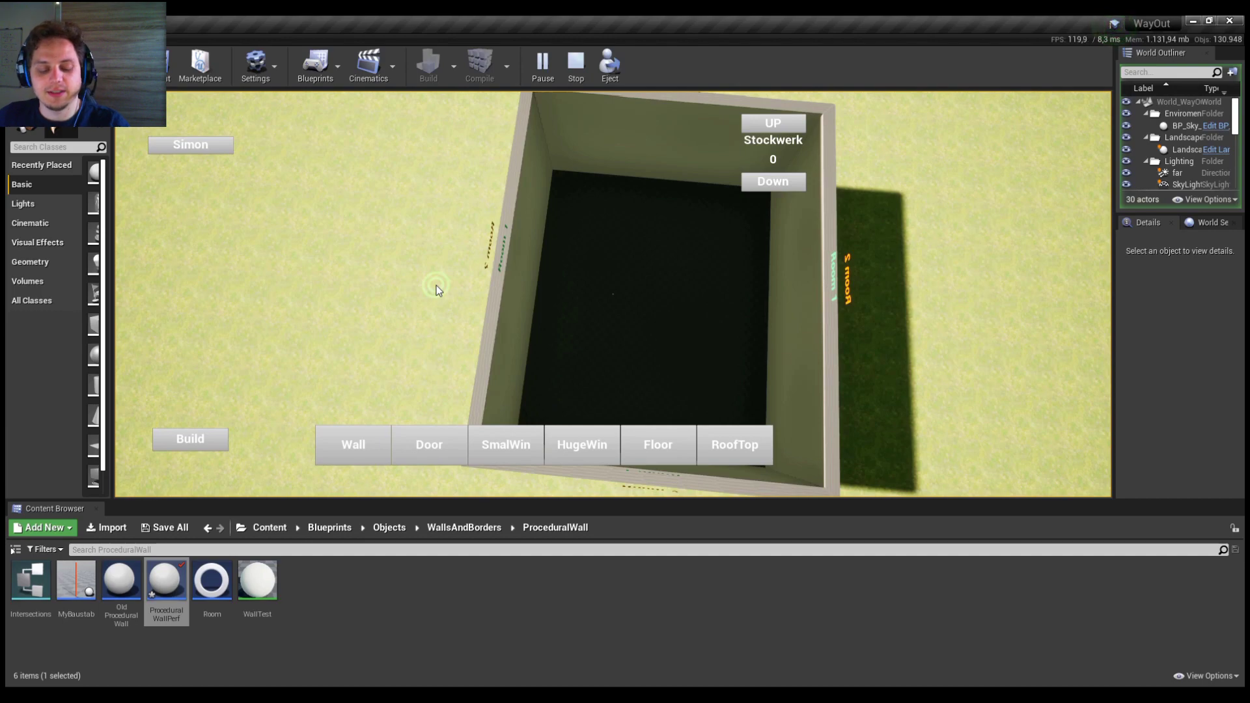
middle_click_drag(436, 285, 745, 215)
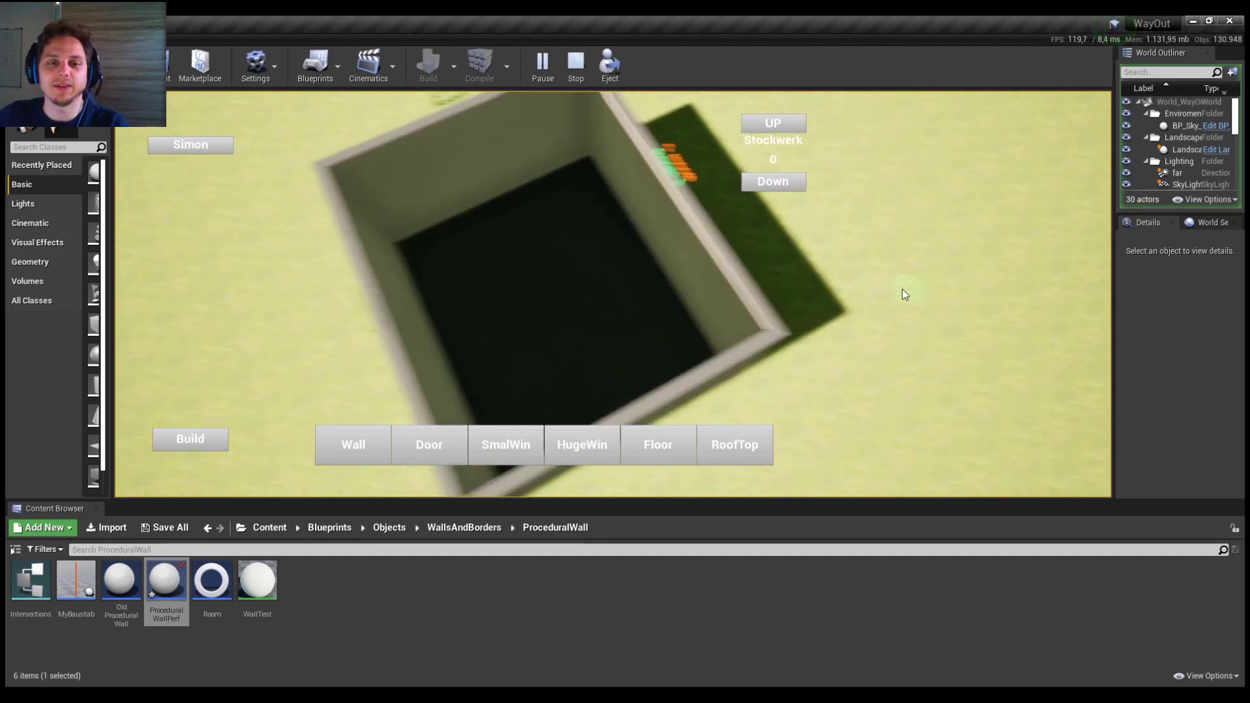
Build a freestanding wall on the grass outside the enclosed room, without connecting it to the existing walls
left_click(351, 459)
key("s")
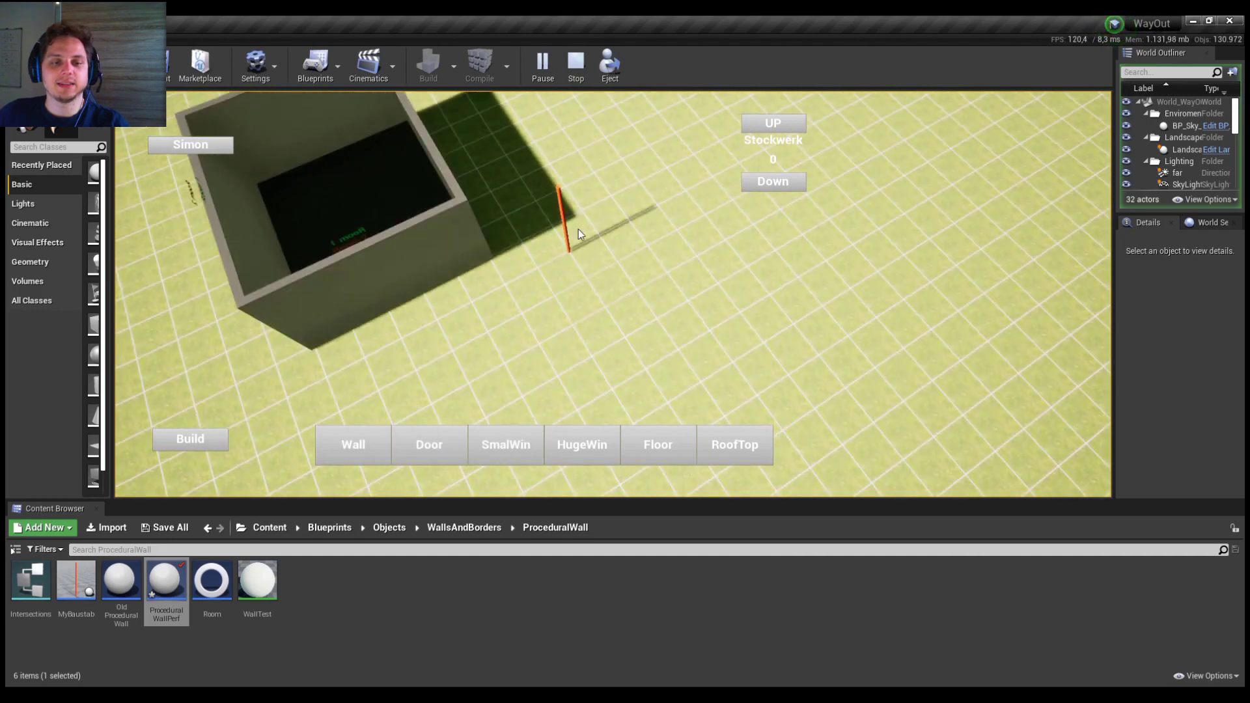
mouse_move(580, 196)
left_mouse_down()
mouse_move(569, 325)
mouse_move(519, 325)
left_mouse_up()
key("s")
key("w")
key("a")
key("a")
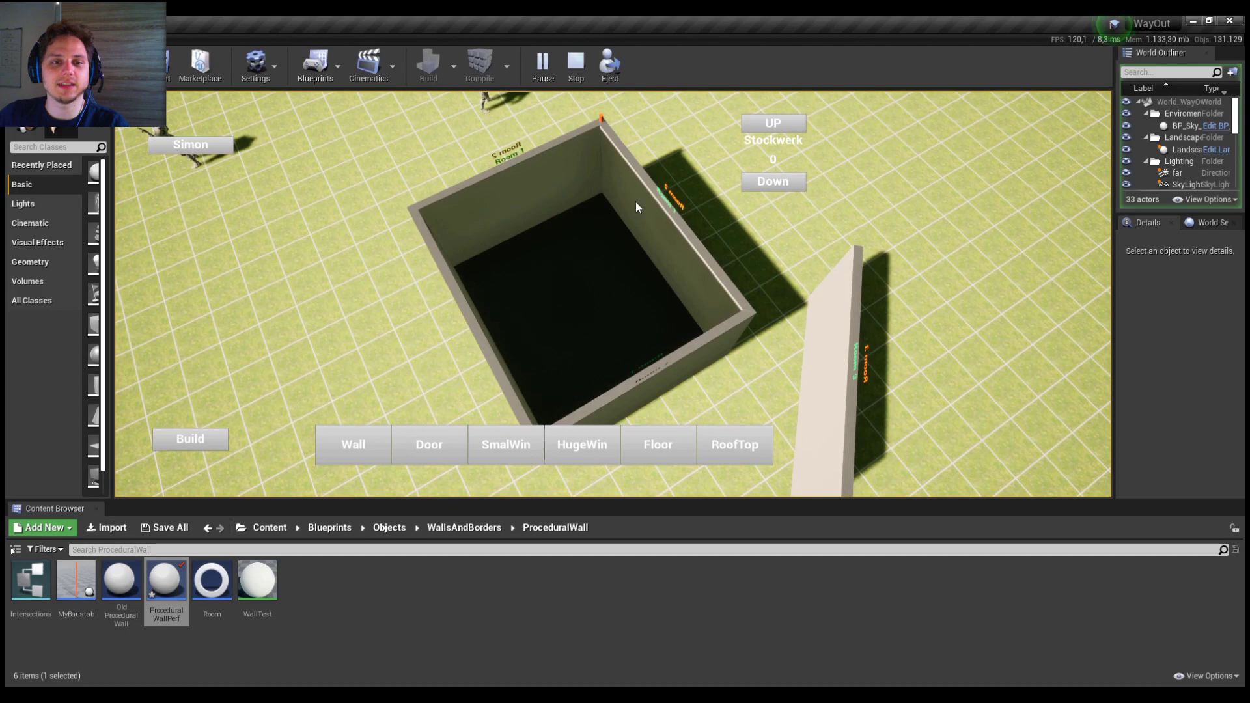
key("a")
key("s")
key("w")
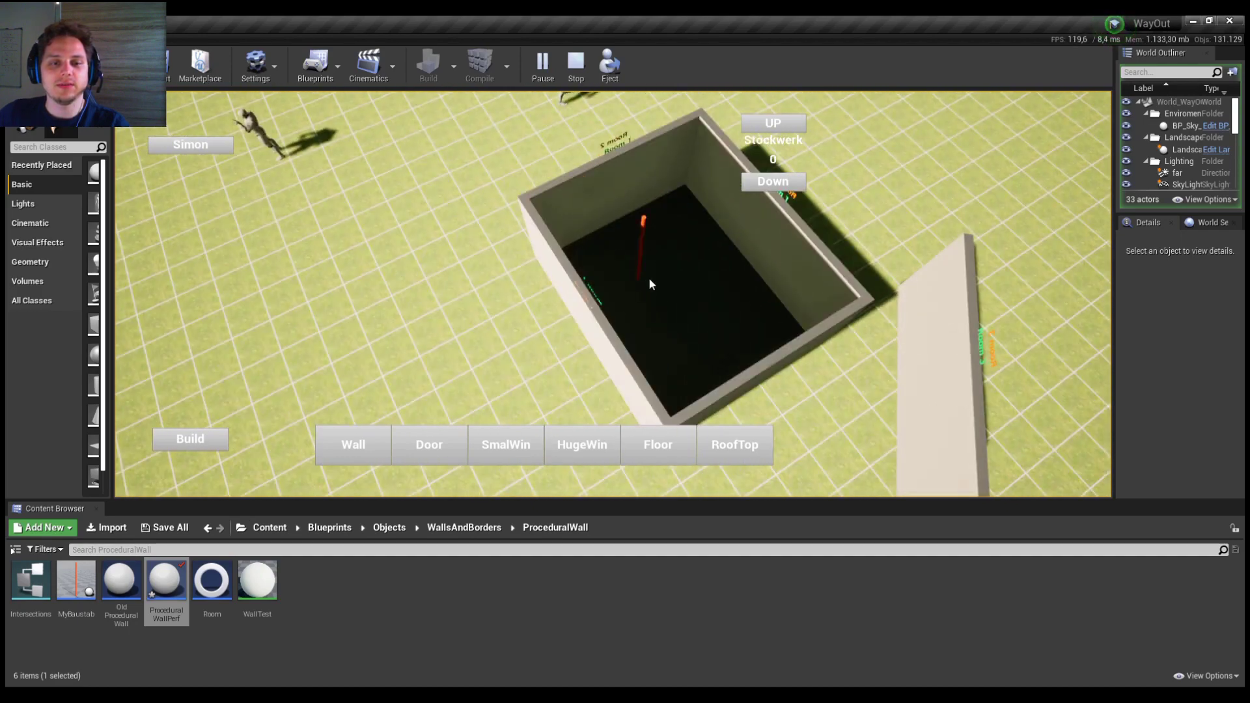
key("d")
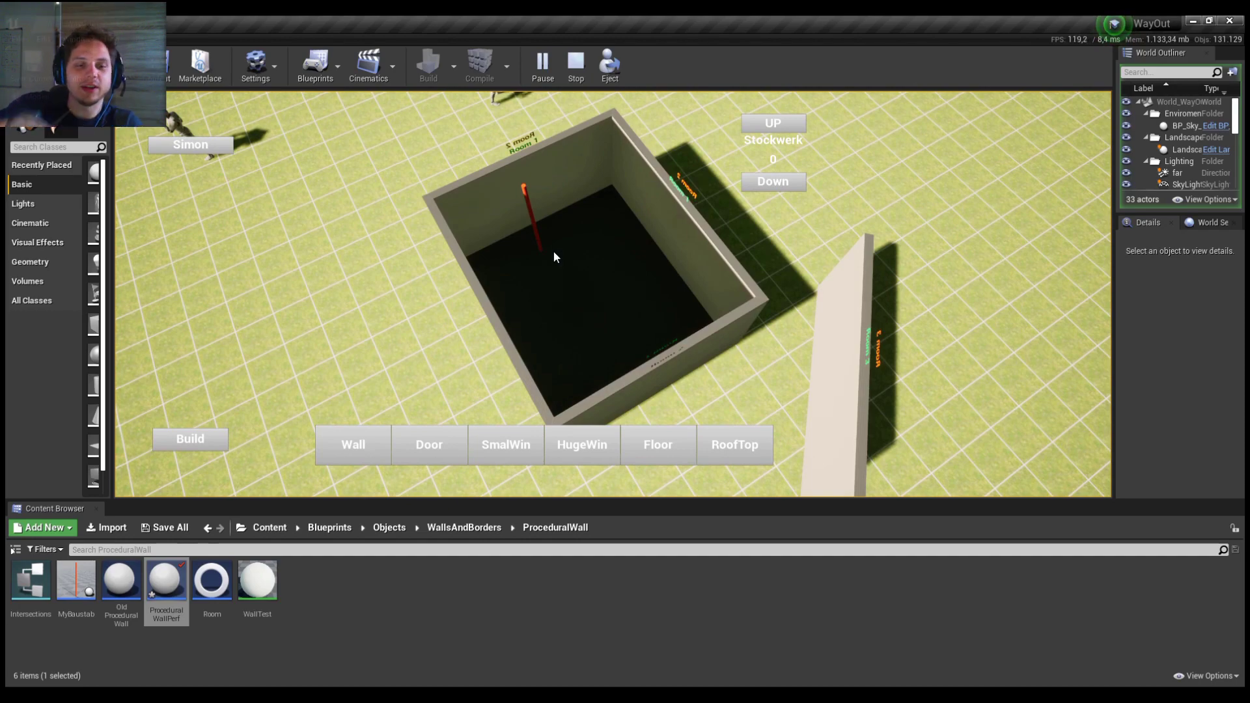
key("s")
key("d")
key("w")
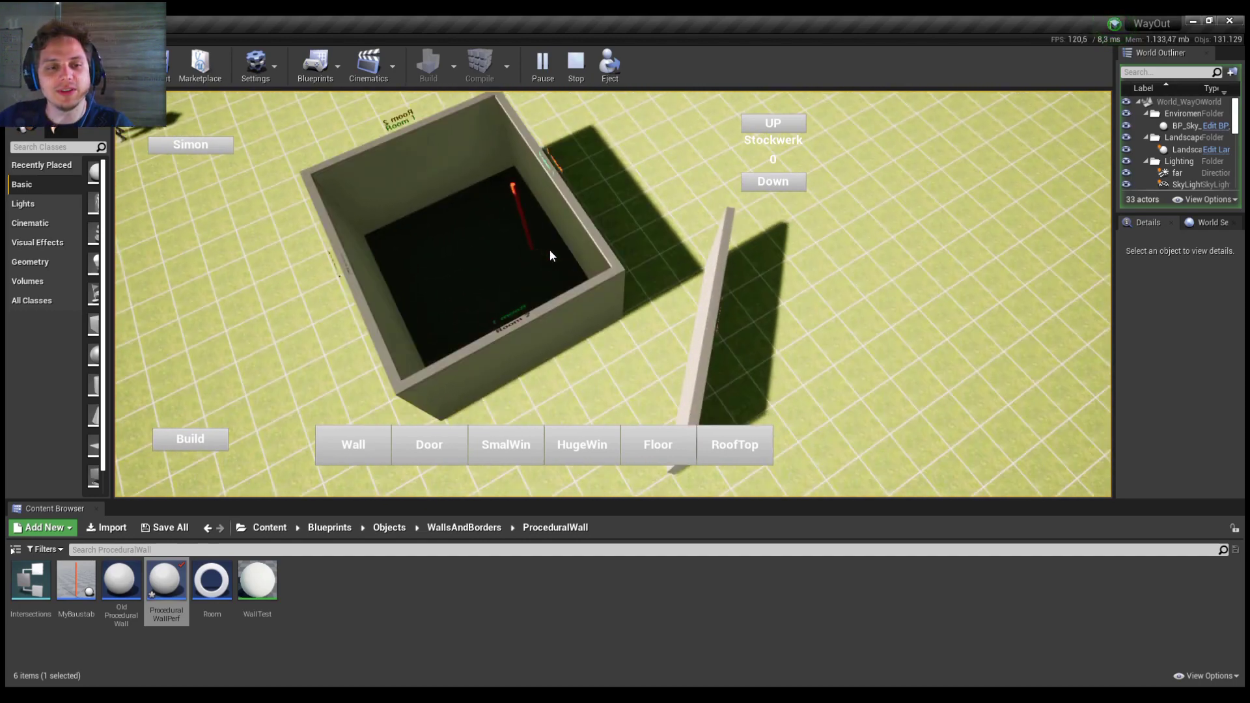
key("s")
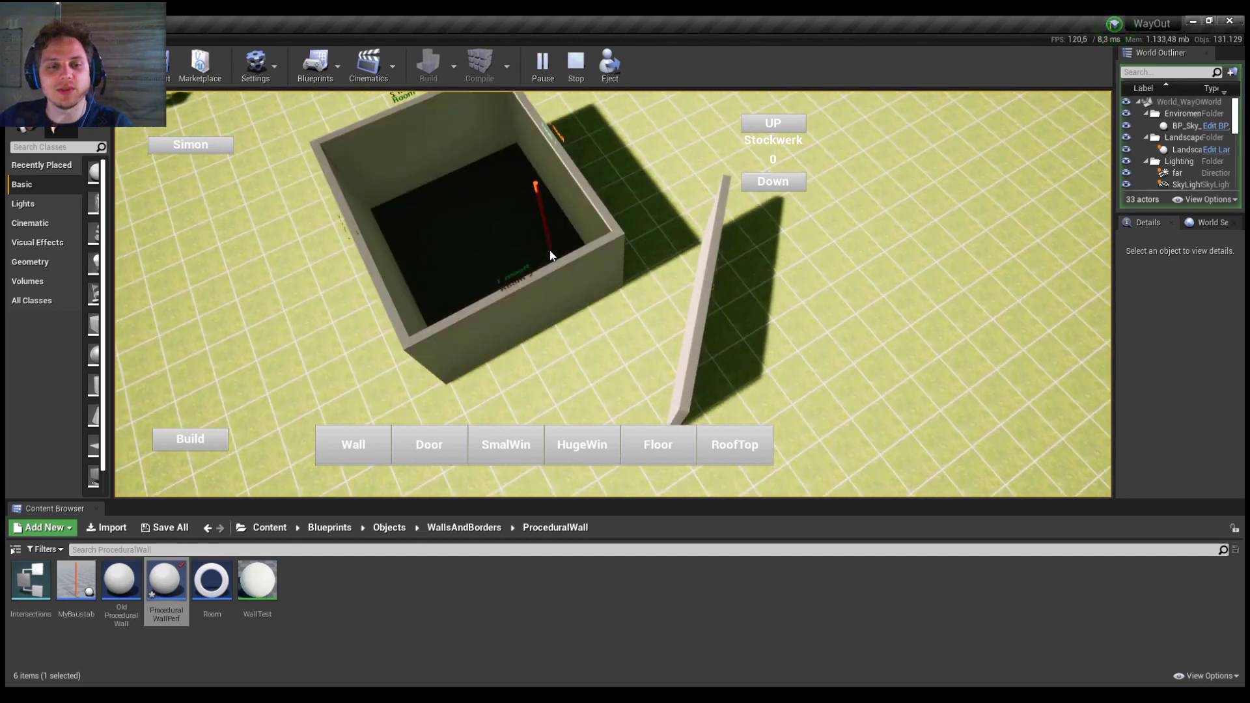
key("d")
key("s")
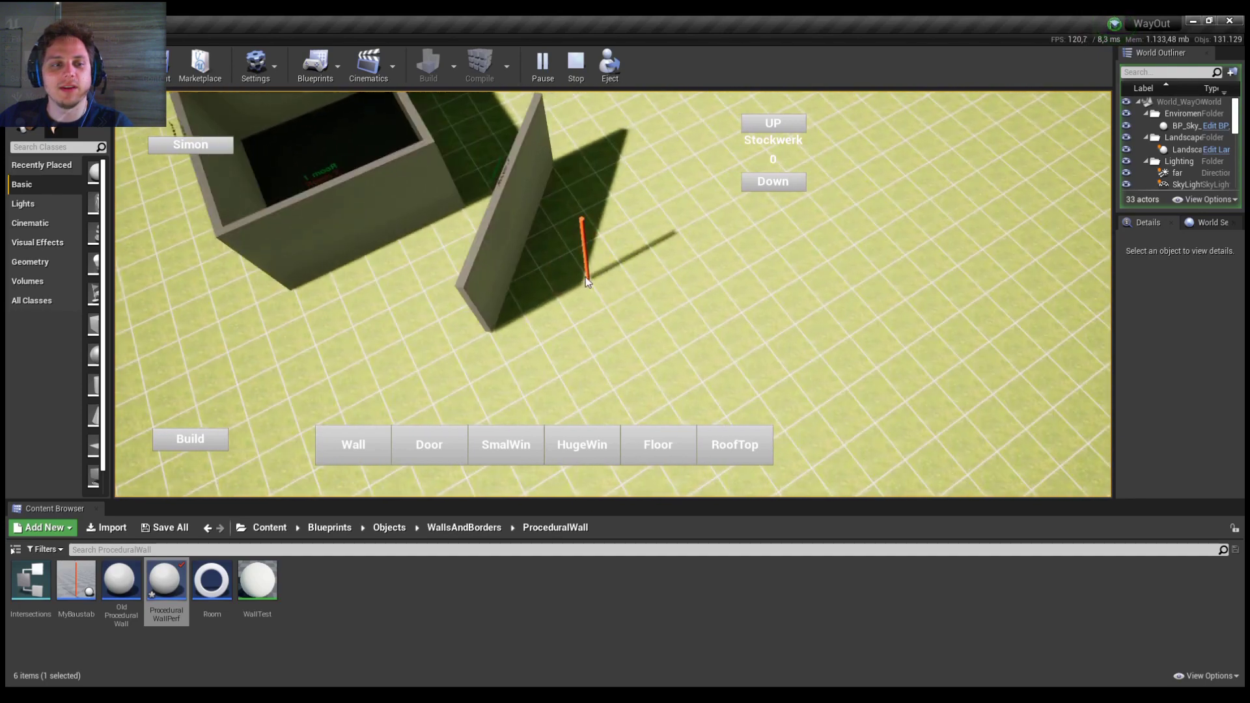
Extend the freestanding wall outside the enclosed room with another wall starting at its open end
key("a")
key("w")
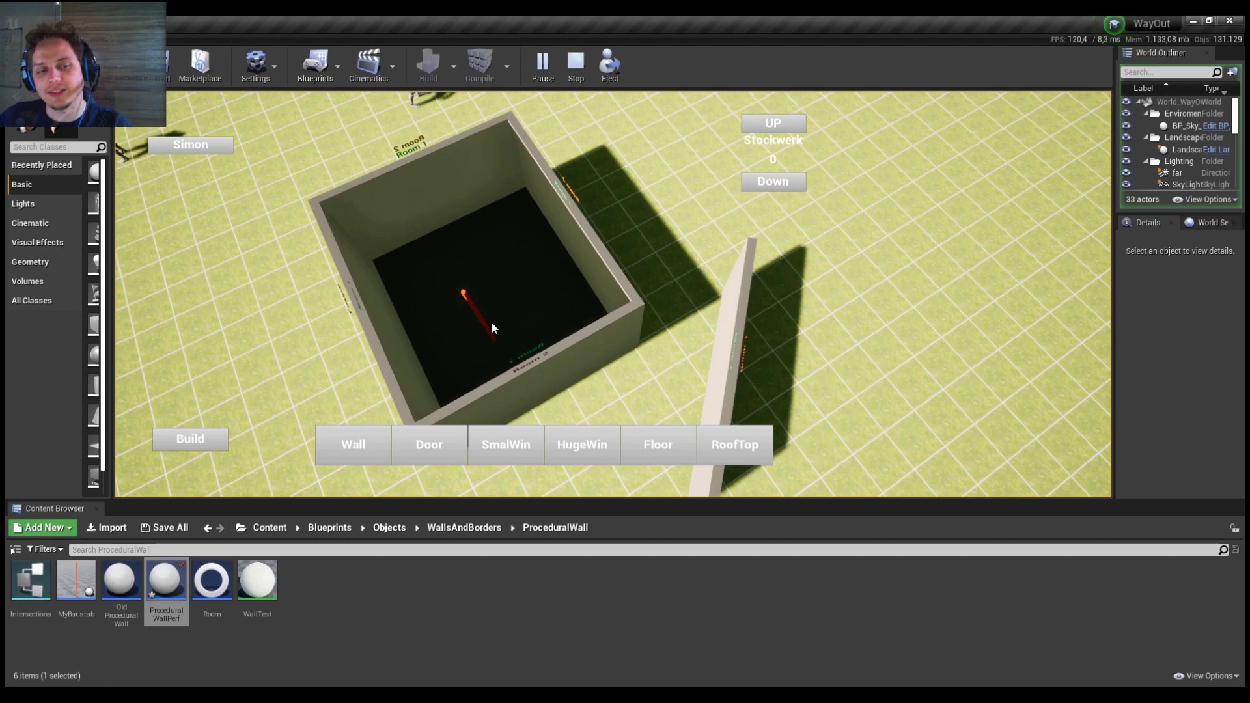
key("s")
key("d")
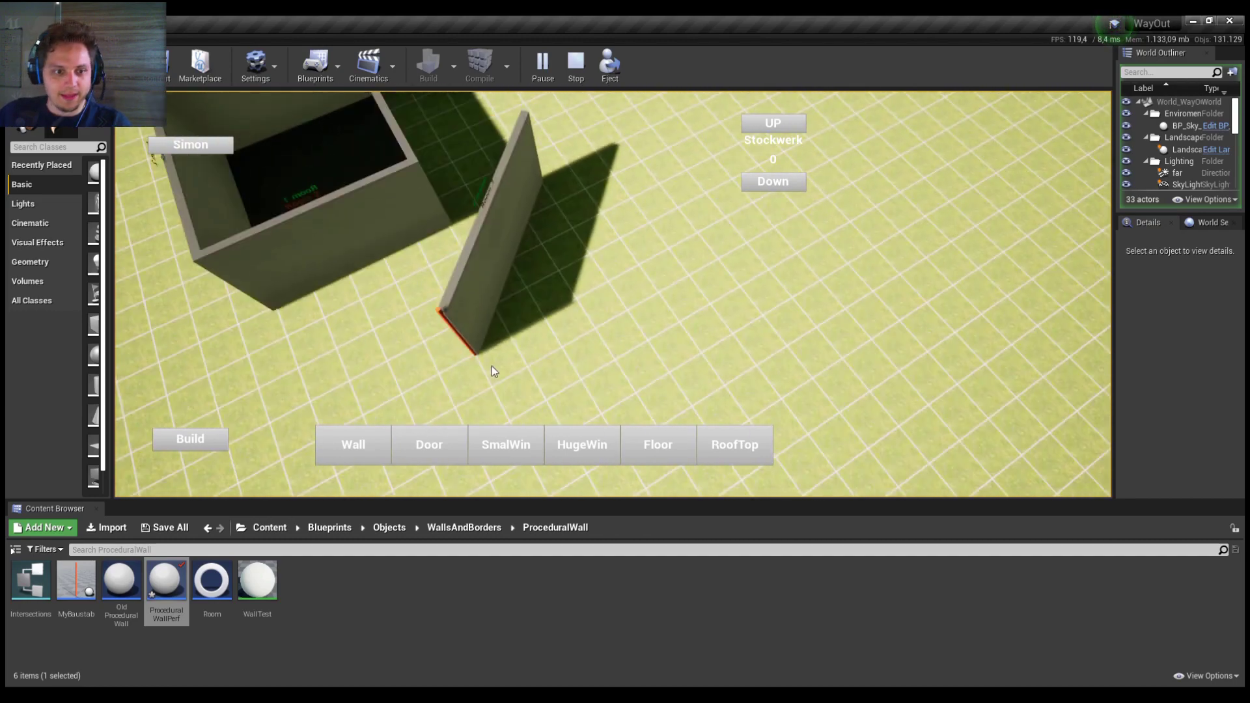
mouse_move(478, 351)
left_mouse_down()
mouse_move(845, 361)
mouse_move(704, 352)
left_mouse_up()
key("d")
key("s")
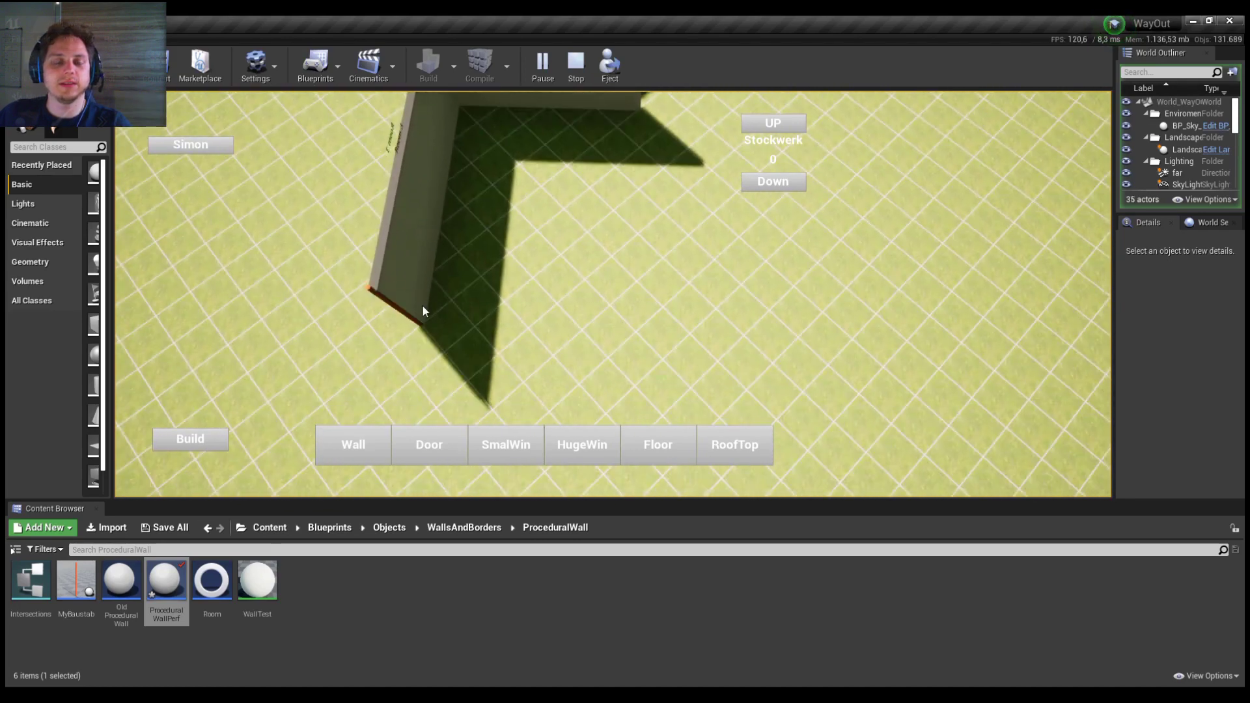
Add the remaining walls to close the outline into a five-sided room, and leave wall building
left_click_drag(425, 307, 654, 323)
key("q")
key("d")
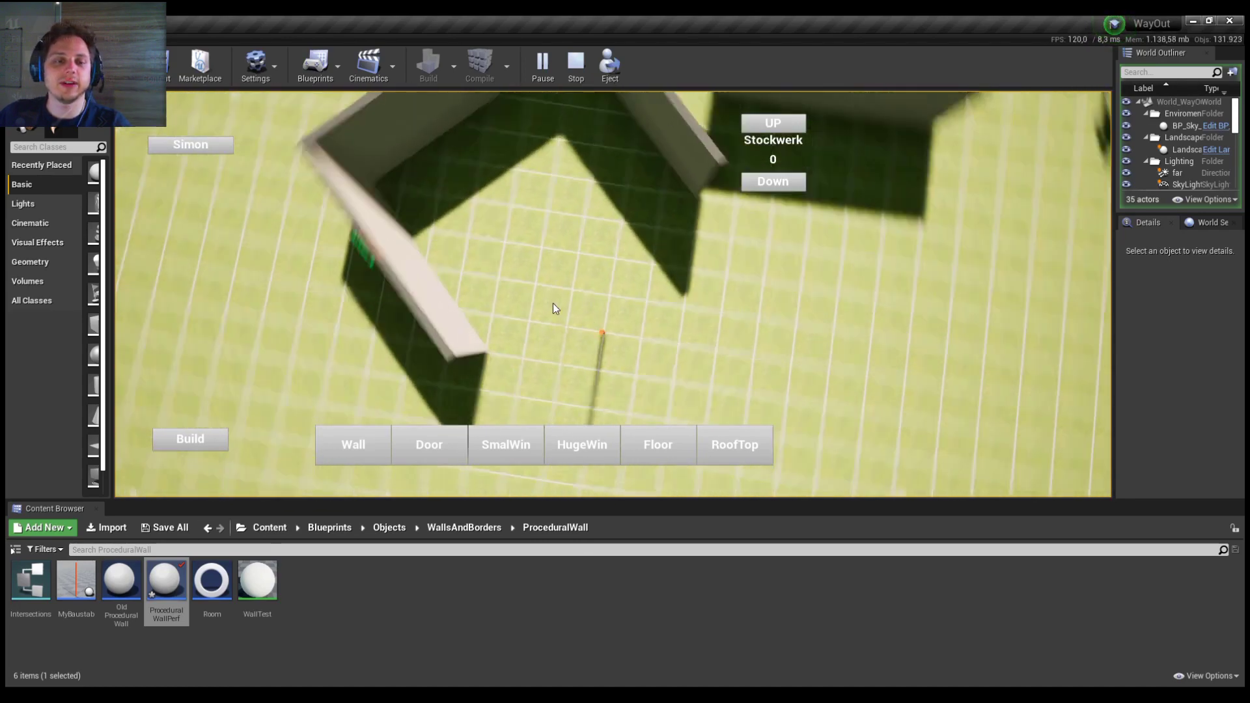
key("s")
left_click_drag(489, 254, 599, 353)
key("w")
key("s")
right_click(683, 325)
key("e")
scroll(781, 299, "up", 3)
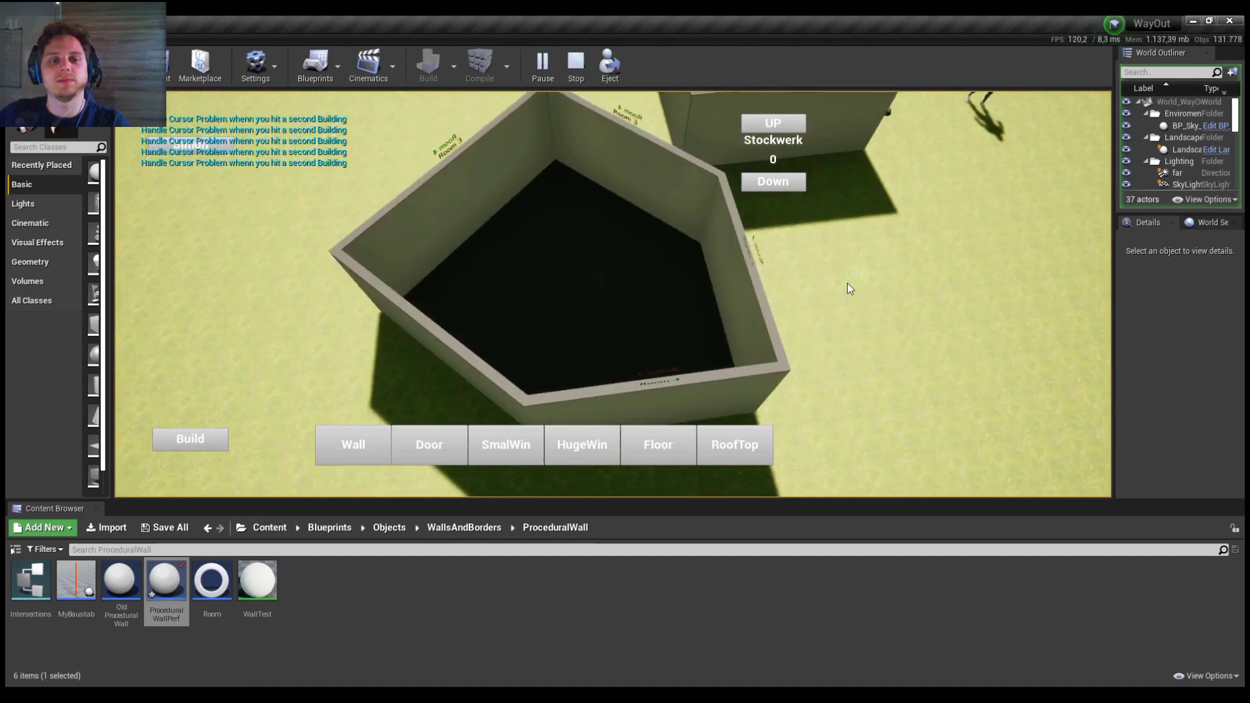
Examine the five-sided room and the room labels on its walls from several angles and distances
key("e")
key("q")
key("e")
key("q")
scroll(740, 318, "up", 2)
key("q")
scroll(748, 218, "down", 3)
key("e")
middle_click_drag(799, 242, 878, 197)
middle_click_drag(475, 293, 630, 217)
Show storey (Stockwerk) 1, view both roofed buildings from the side, and return to storey 0
left_click(800, 120)
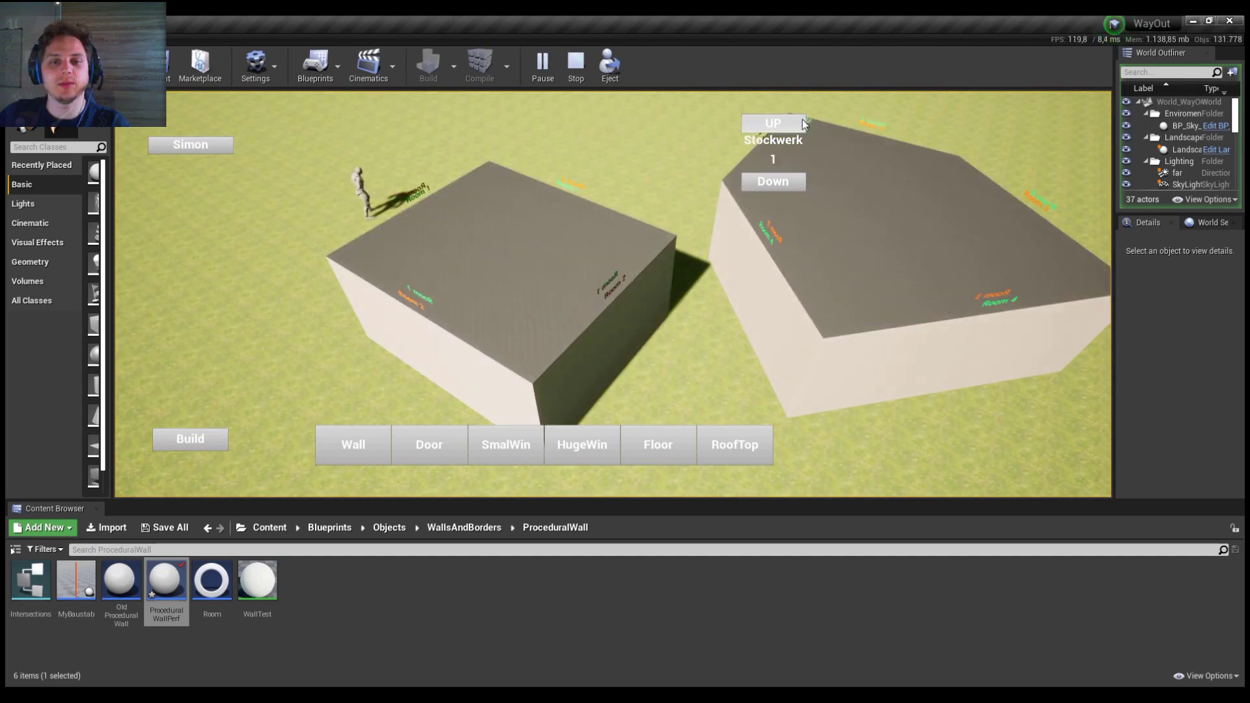
key("s")
key("d")
middle_click_drag(802, 192, 241, 202)
middle_click_drag(619, 263, 424, 297)
left_click(773, 182)
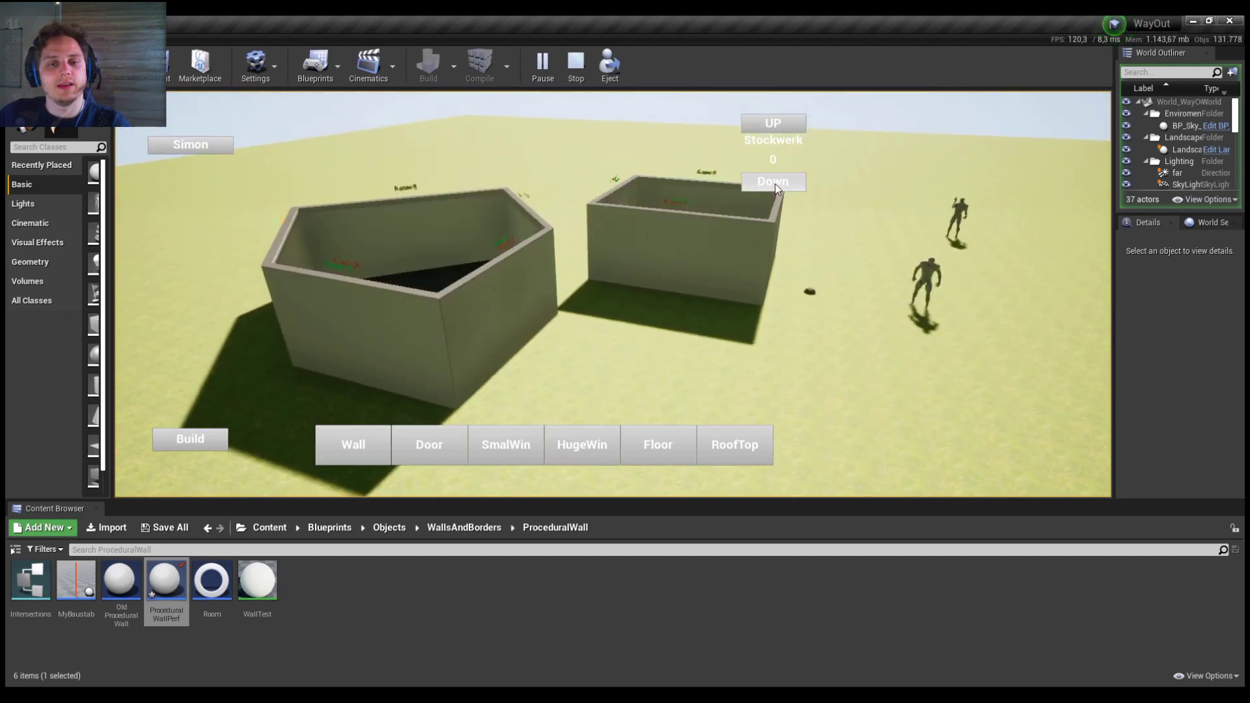
Toggle the storey between 1 and 0 several times to compare the buildings with and without roofs
left_click(802, 119)
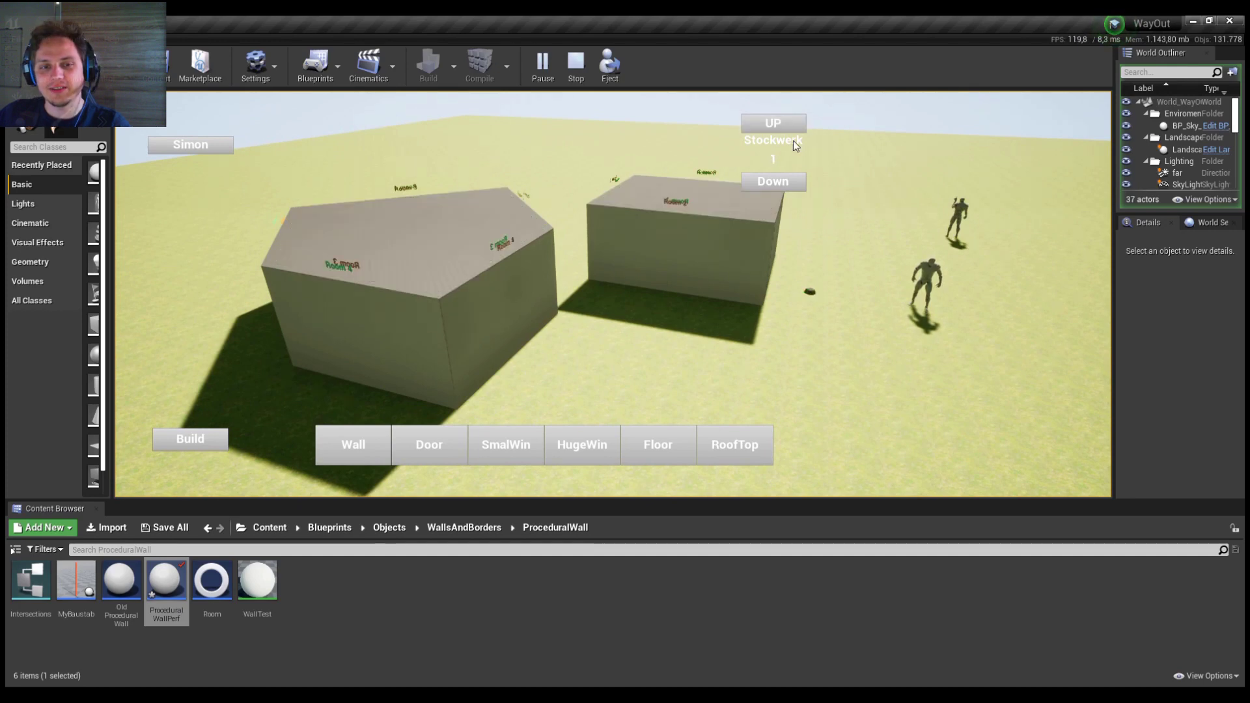
left_click(787, 189)
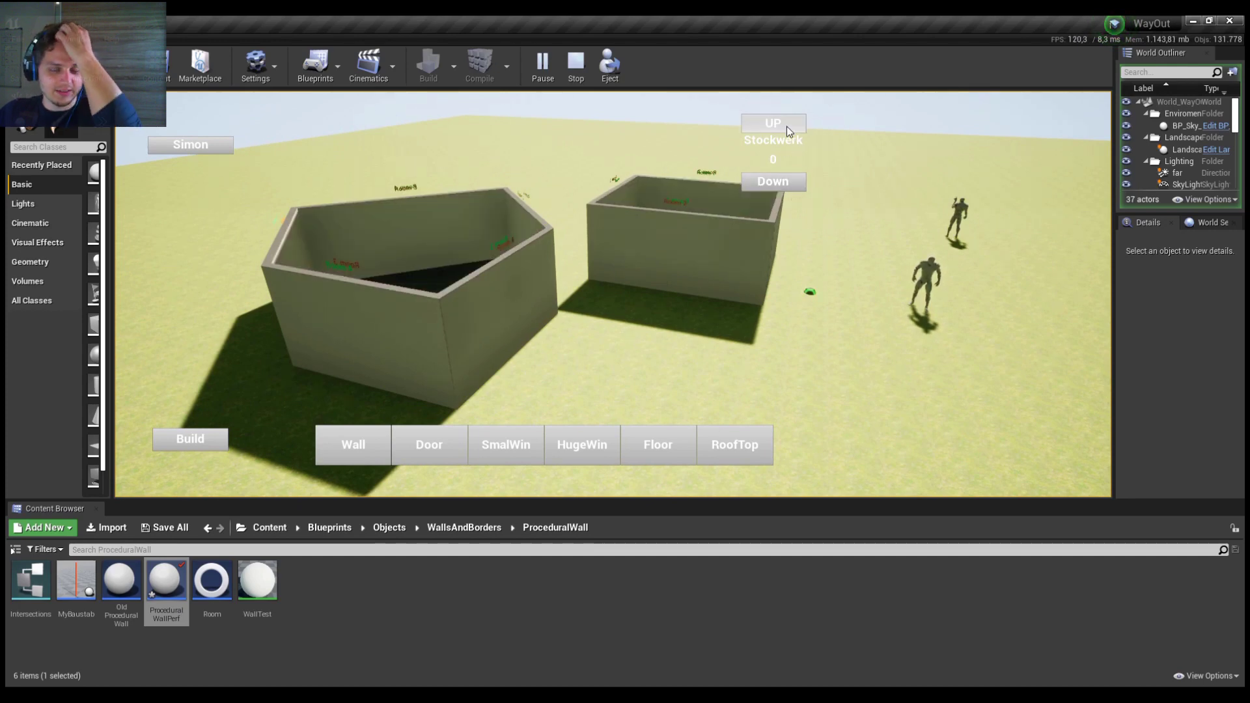
left_click(787, 126)
left_click(778, 184)
left_click(776, 120)
left_click(779, 178)
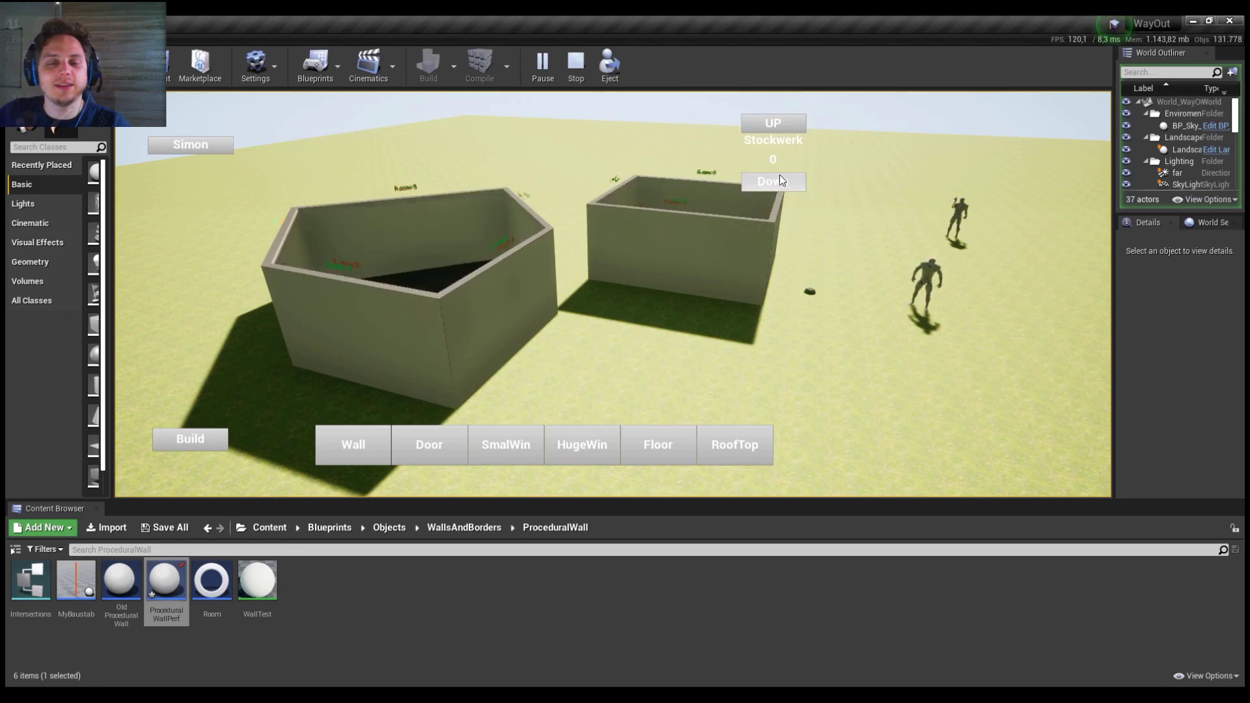
left_click(783, 123)
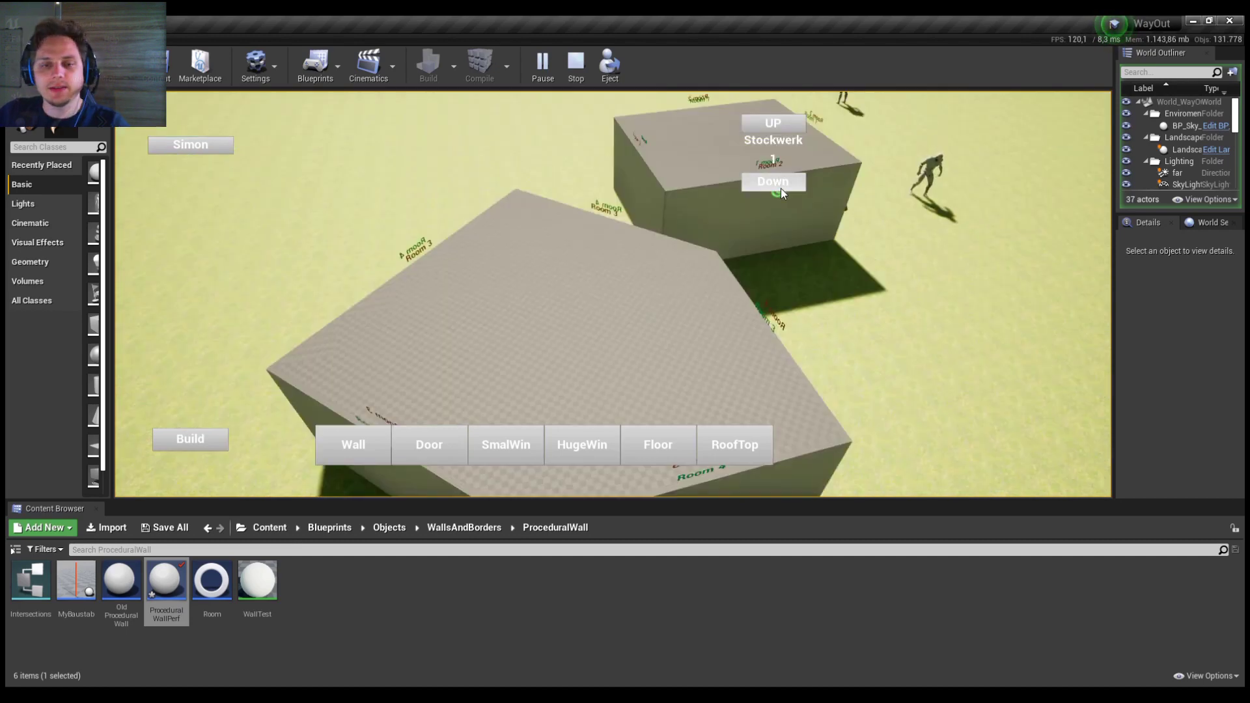
left_click(779, 186)
Examine the open rectangular and five-sided rooms at storey 0 from different sides
mouse_move(778, 356)
middle_mouse_down()
mouse_move(943, 315)
mouse_move(951, 336)
mouse_move(770, 348)
middle_mouse_up()
key("d")
key("w")
key("a")
middle_click_drag(580, 293, 771, 365)
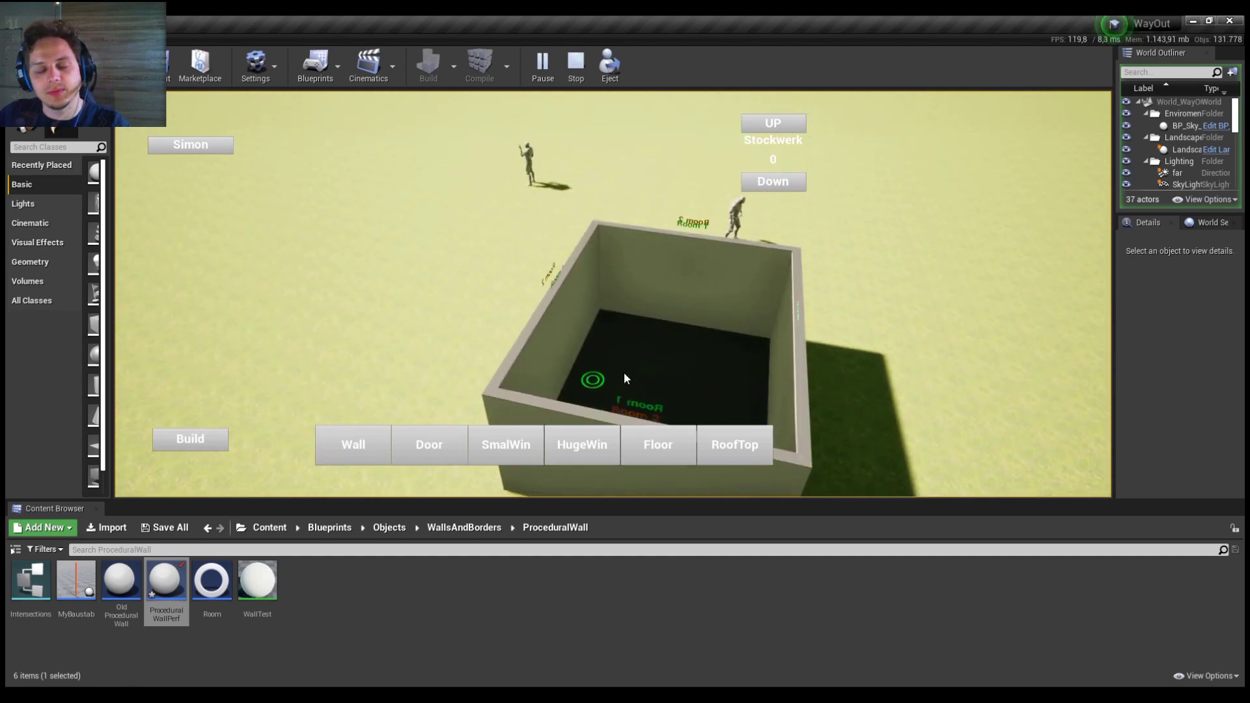
middle_click_drag(1094, 335, 455, 232)
key("s")
key("a")
middle_click_drag(576, 308, 583, 326)
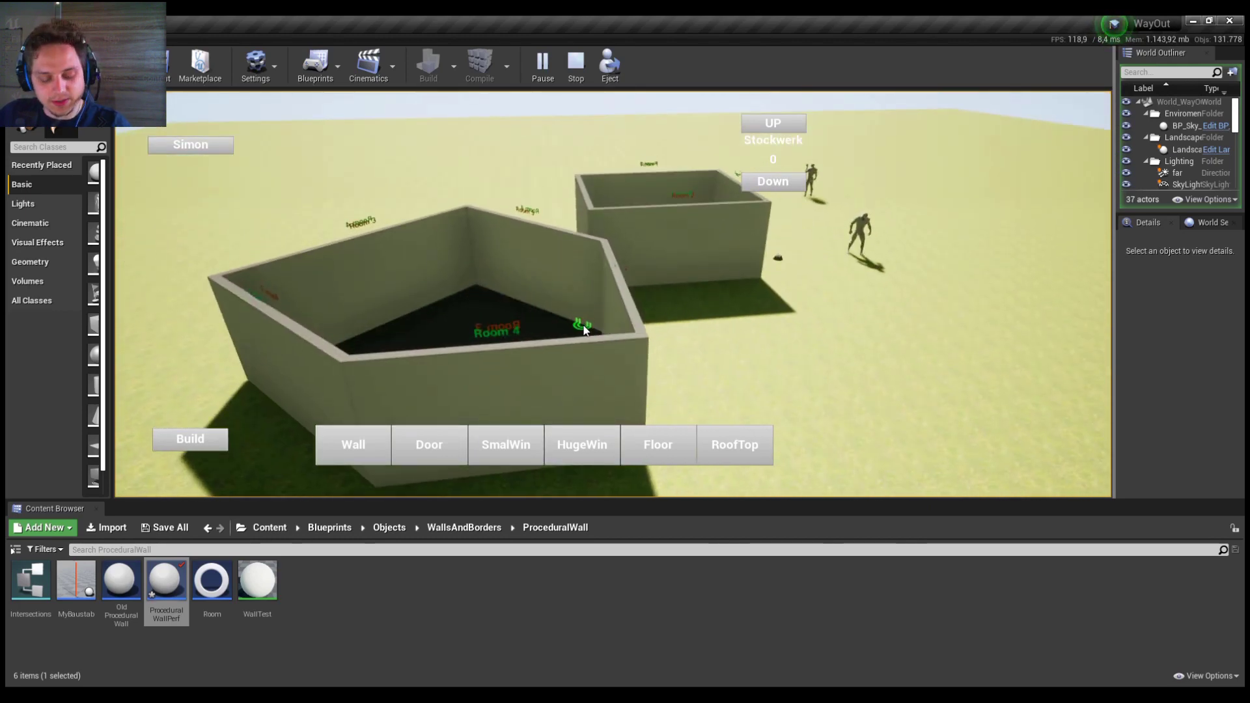
key("d")
middle_click_drag(714, 333, 447, 339)
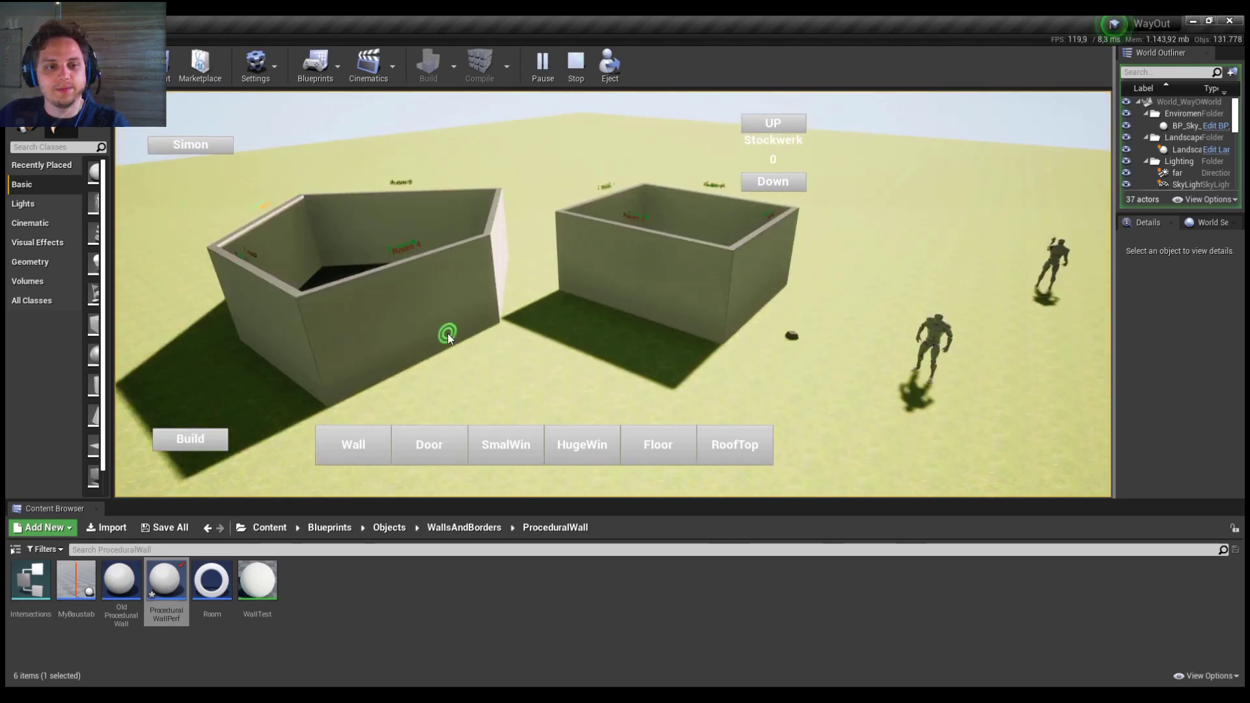
key("w")
middle_click_drag(614, 369, 301, 381)
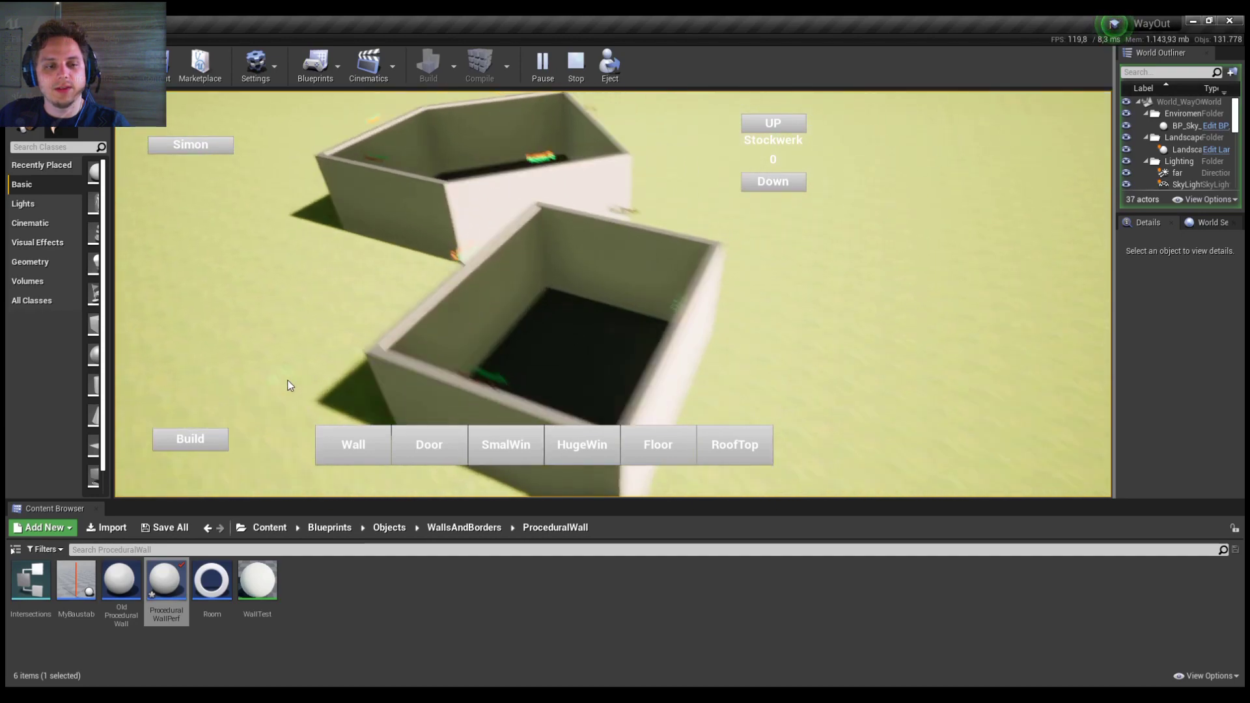
Build a new freestanding wall on the open grass beside the rectangular room
key("d")
left_click(373, 462)
left_click(609, 360)
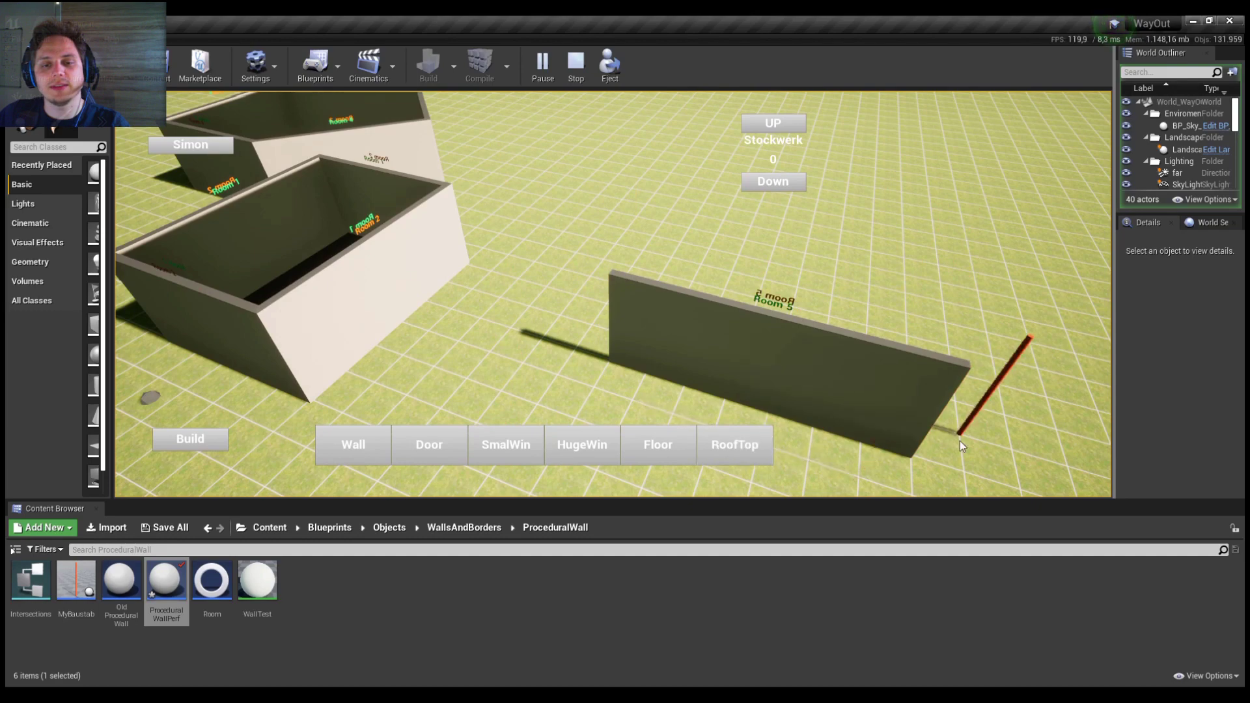
Examine the new freestanding wall, both of its ends and the room labels on its two sides
key("s")
key("w")
key("d")
key("w")
middle_click_drag(887, 385, 245, 373)
key("w")
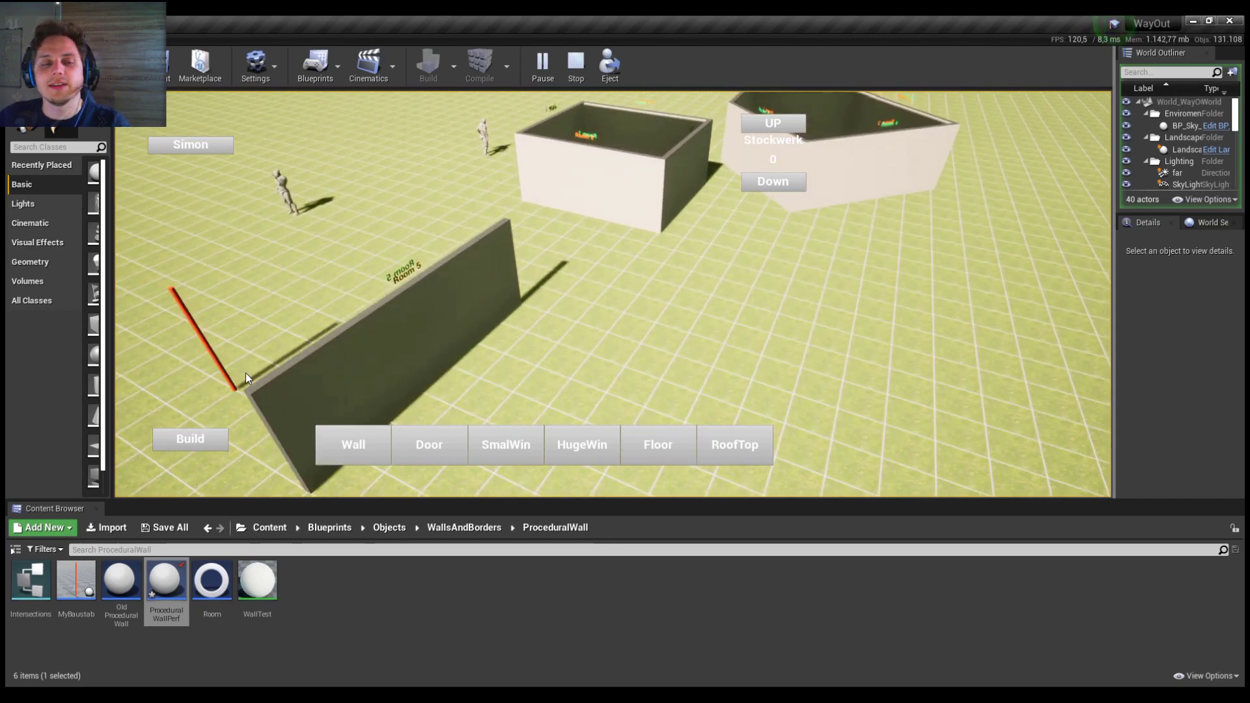
key("a")
key("s")
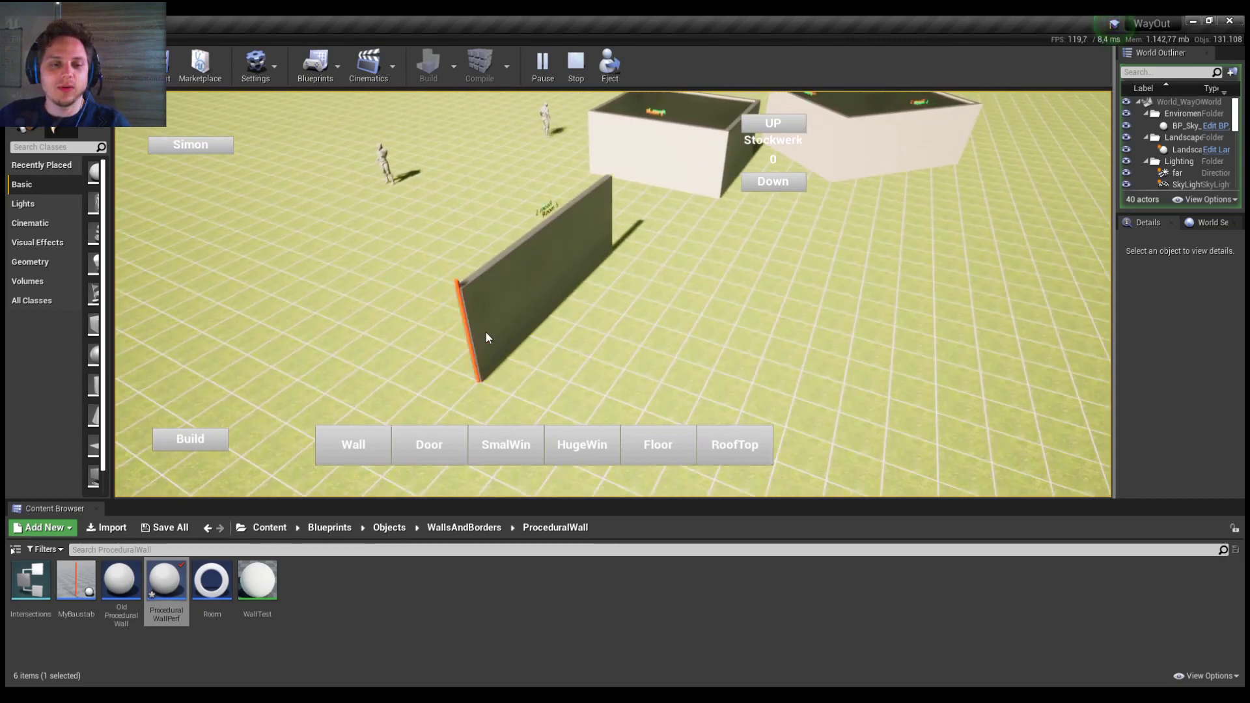
key("w")
key("w")
key("s")
key("a")
middle_click_drag(707, 385, 578, 354)
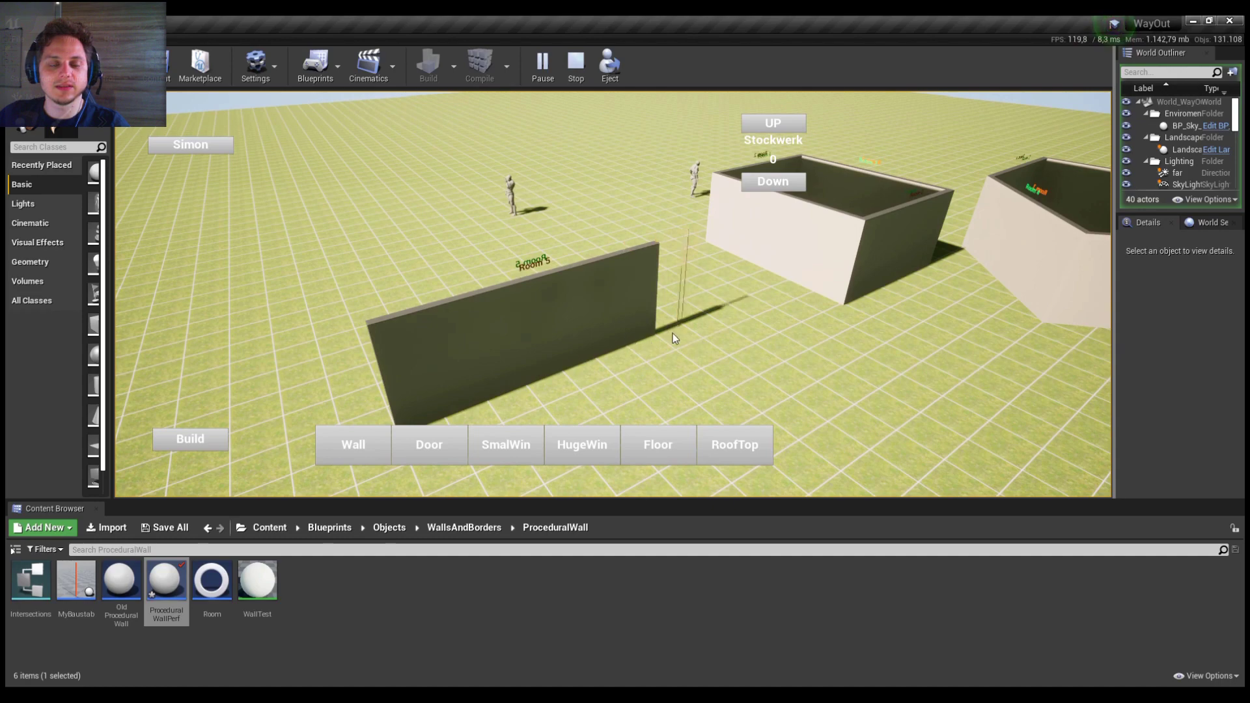
middle_click_drag(629, 333, 535, 355)
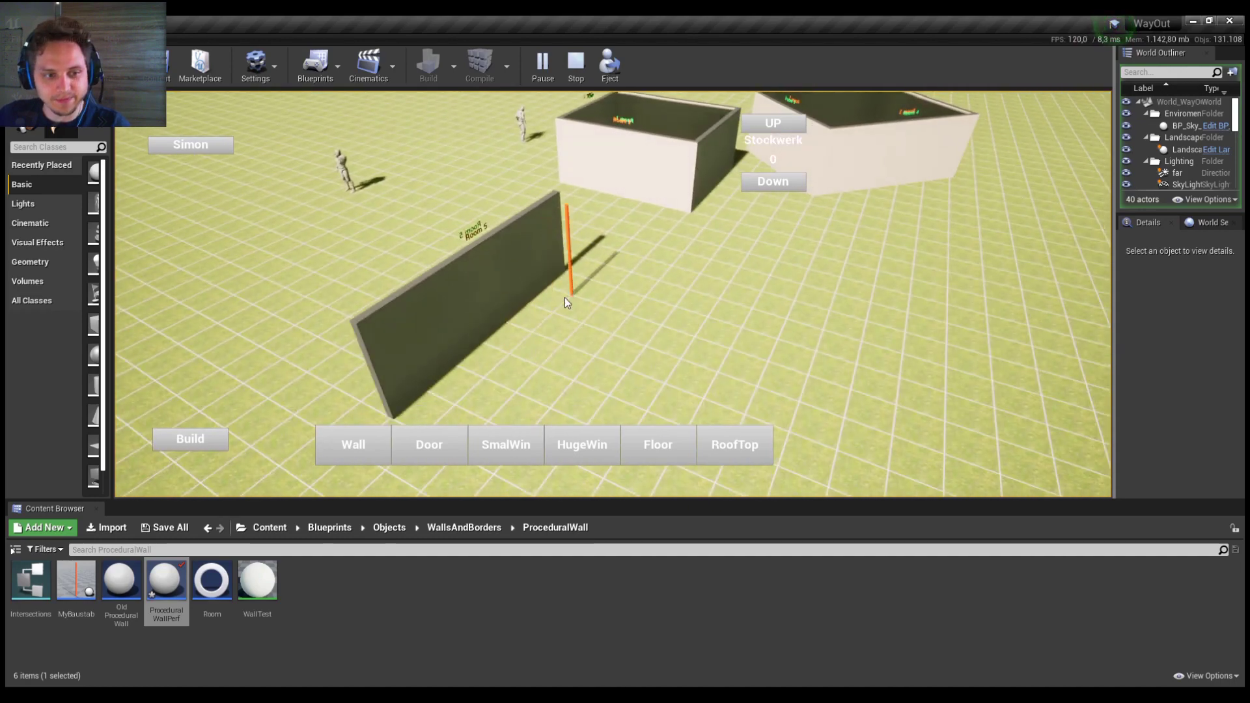
Add two connected walls to the new freestanding wall, forming a U-shaped outline
left_click_drag(564, 269, 739, 325)
middle_click_drag(807, 323, 709, 332)
key("a")
left_click_drag(712, 328, 647, 385)
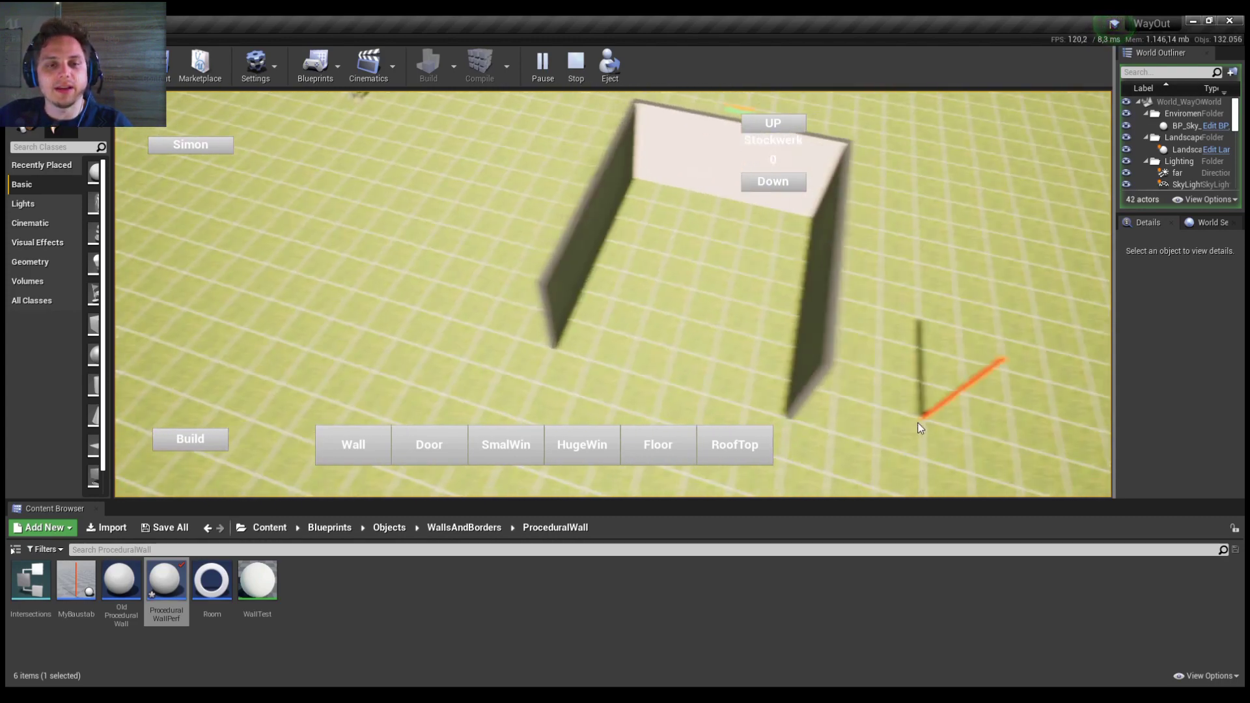
Close the U-shaped outline with a fourth wall and leave wall building
key("s")
mouse_move(814, 350)
left_mouse_down()
mouse_move(565, 299)
mouse_move(576, 301)
left_mouse_up()
right_click(685, 318)
Raise the storey to 1 and view the roofs of all three buildings
middle_click_drag(950, 322, 558, 312)
middle_click_drag(833, 323, 539, 143)
key("s")
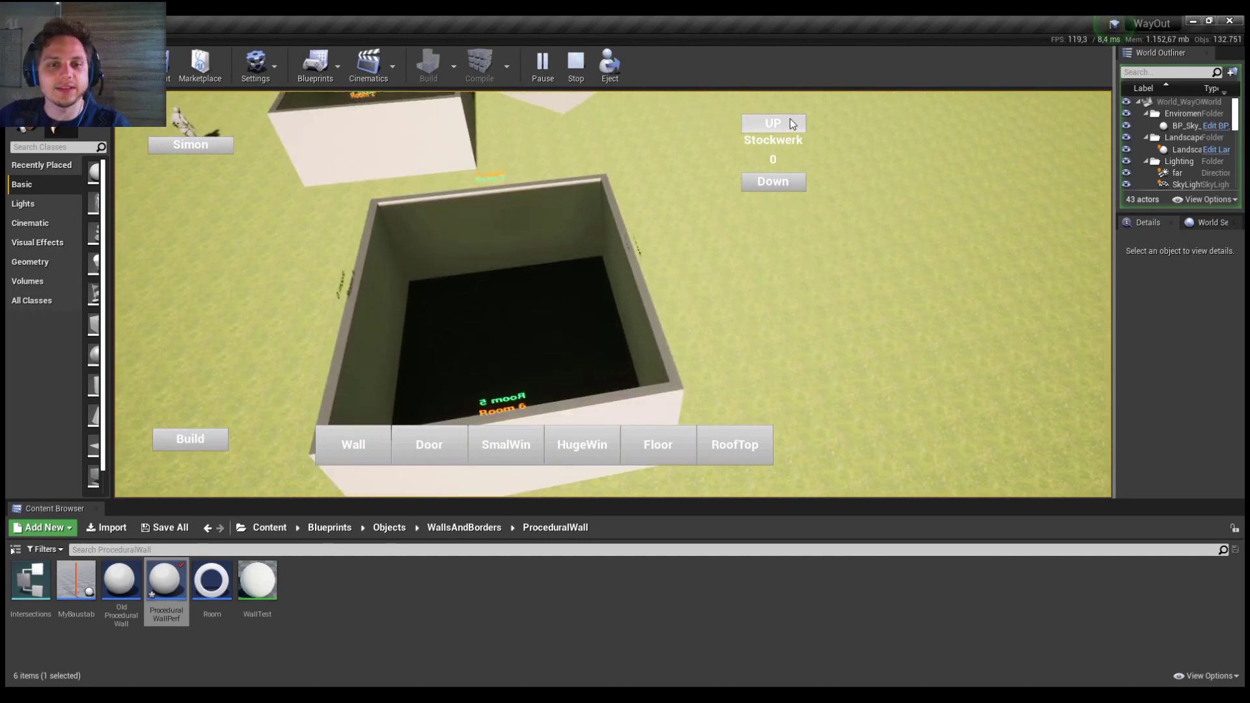
left_click(786, 120)
key("d")
middle_click_drag(528, 260, 754, 307)
key("w")
key("s")
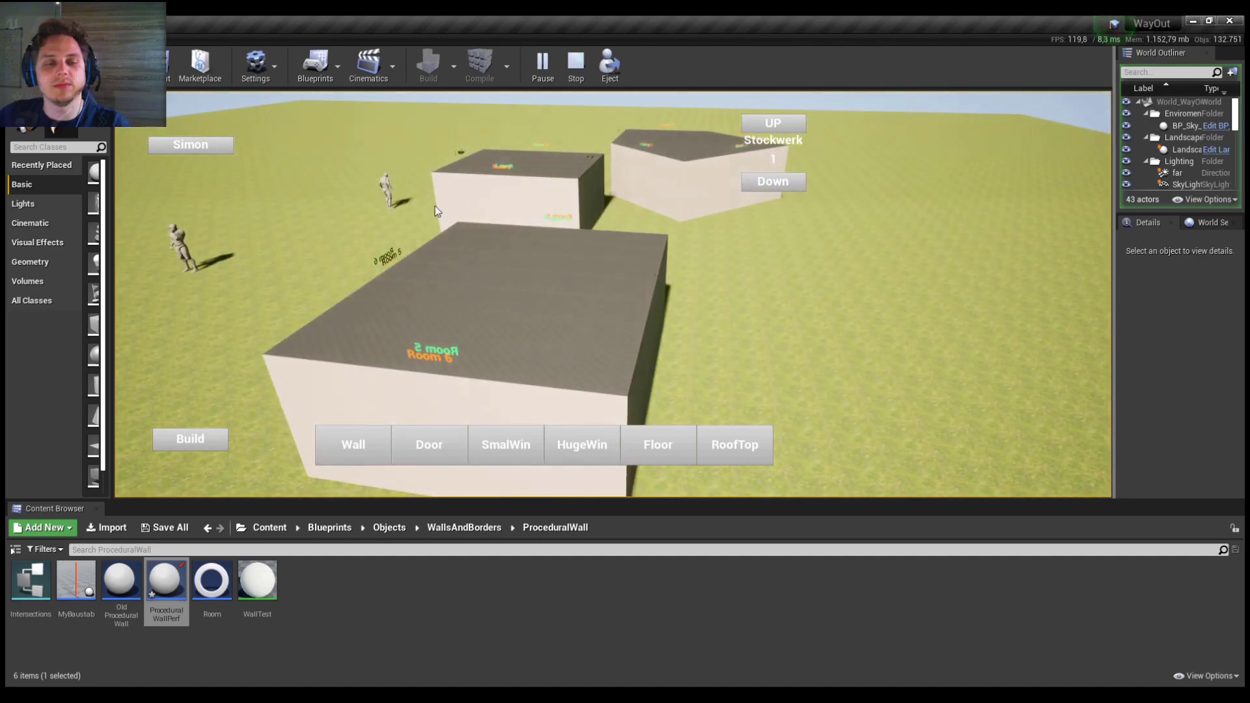
key("w")
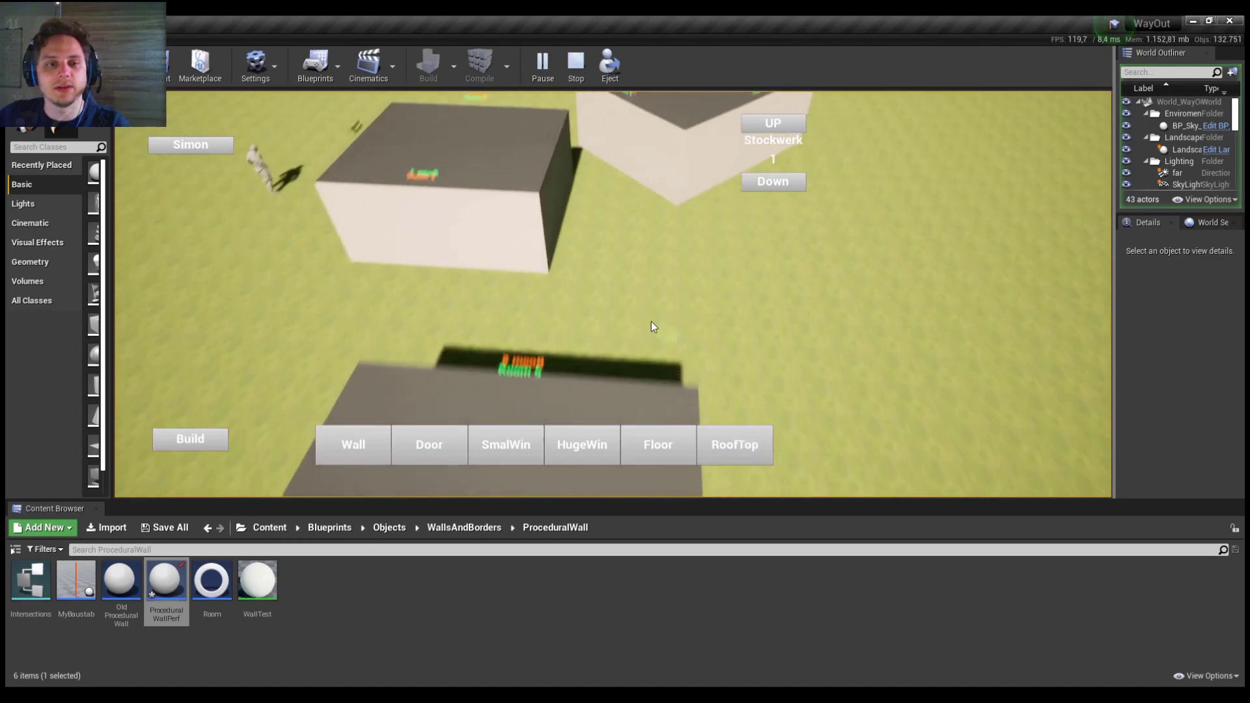
key("s")
middle_click_drag(631, 319, 610, 239)
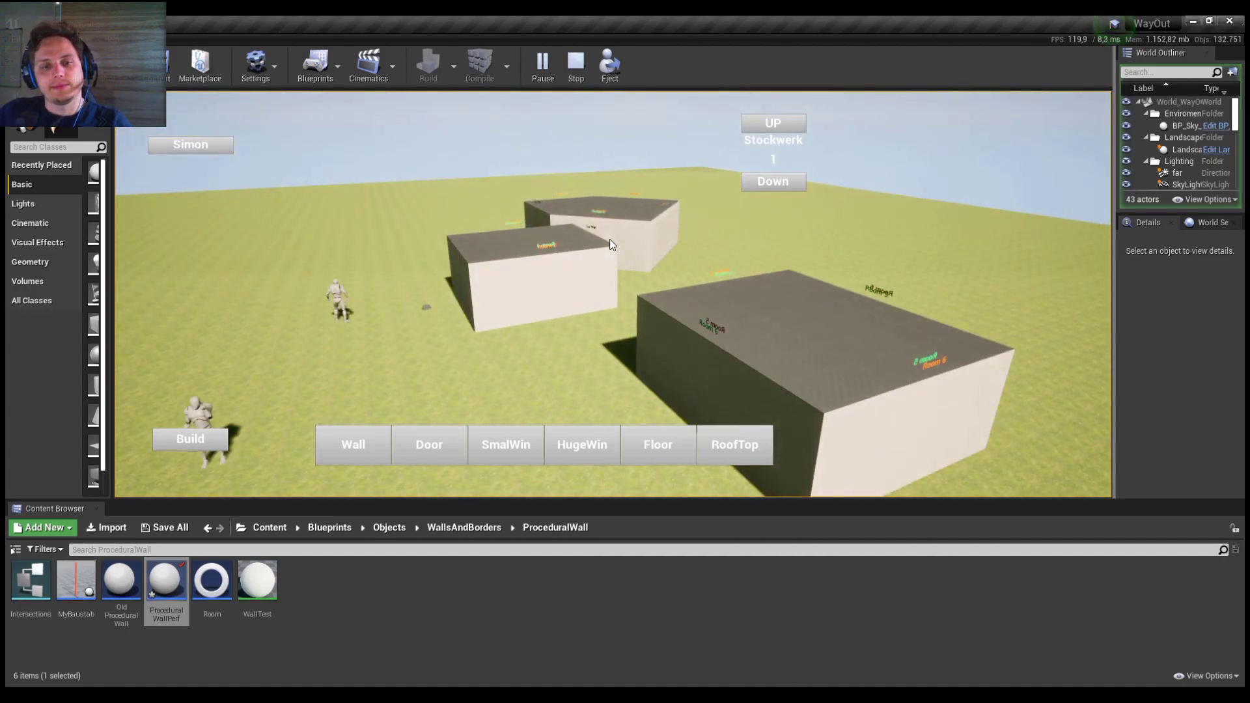
Build four walls along the roof edges of the newest room to enclose a second level at storey 1
left_click(378, 433)
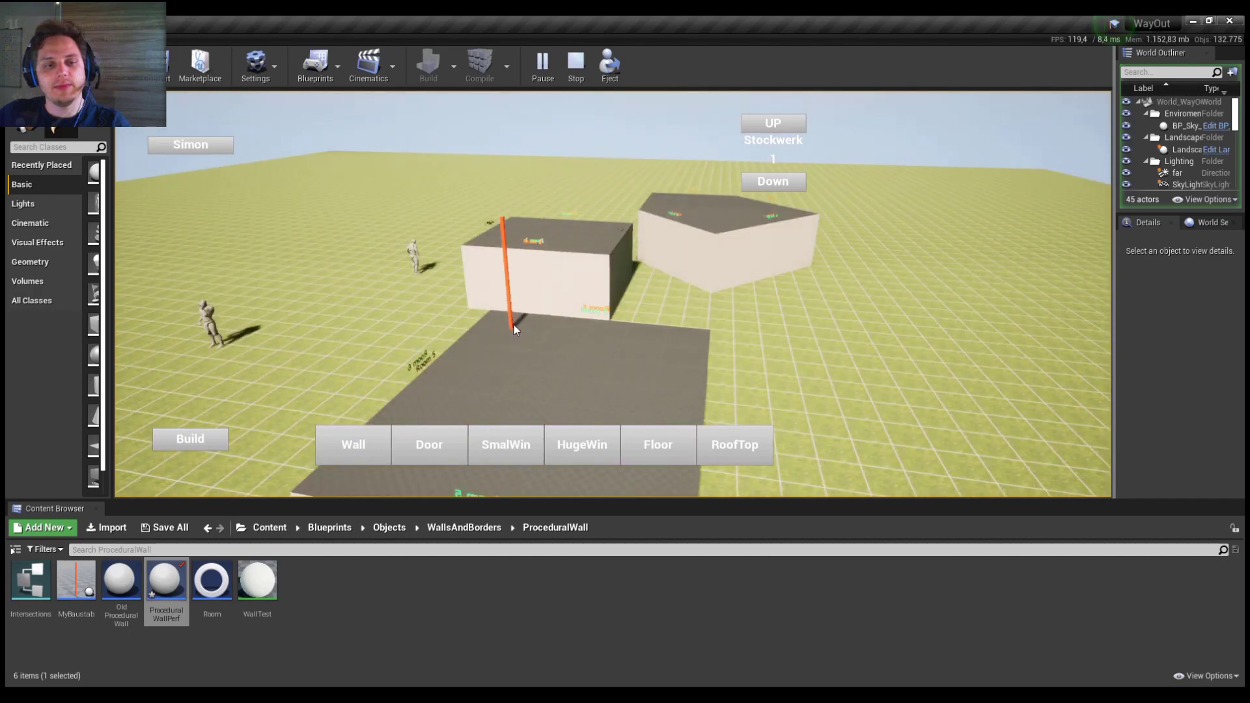
left_click_drag(487, 315, 705, 329)
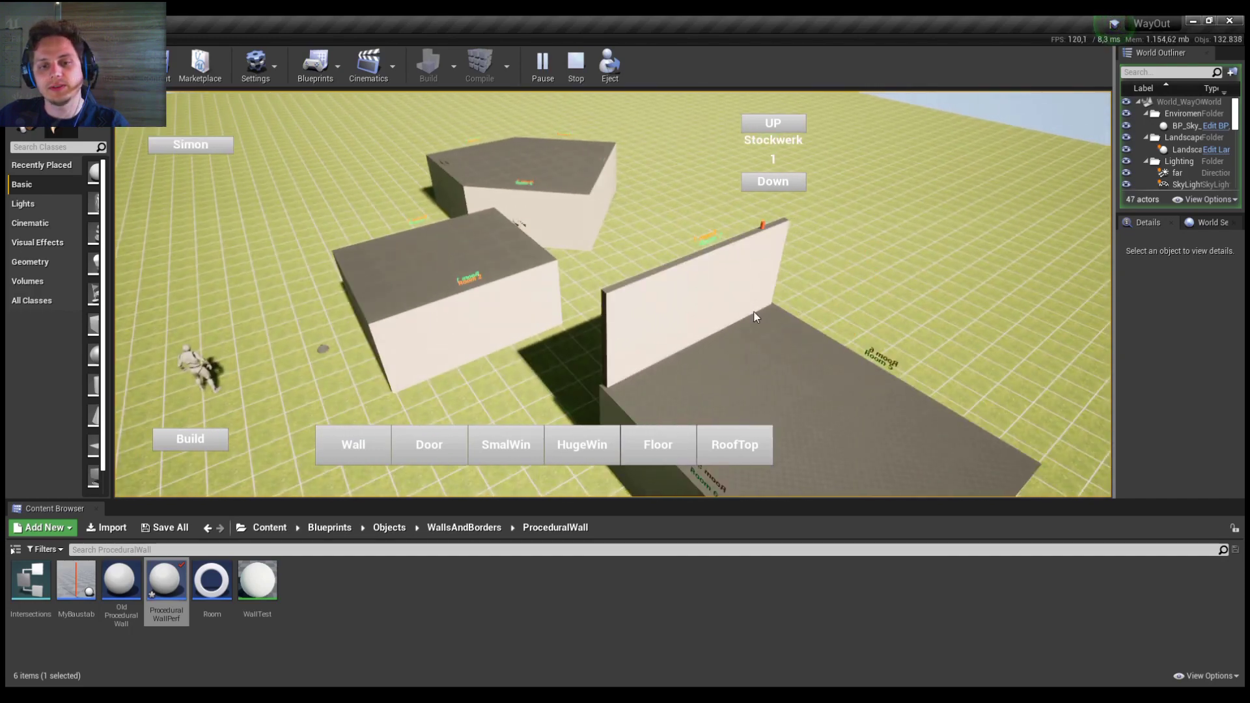
left_click(348, 446)
left_click_drag(764, 301, 985, 401)
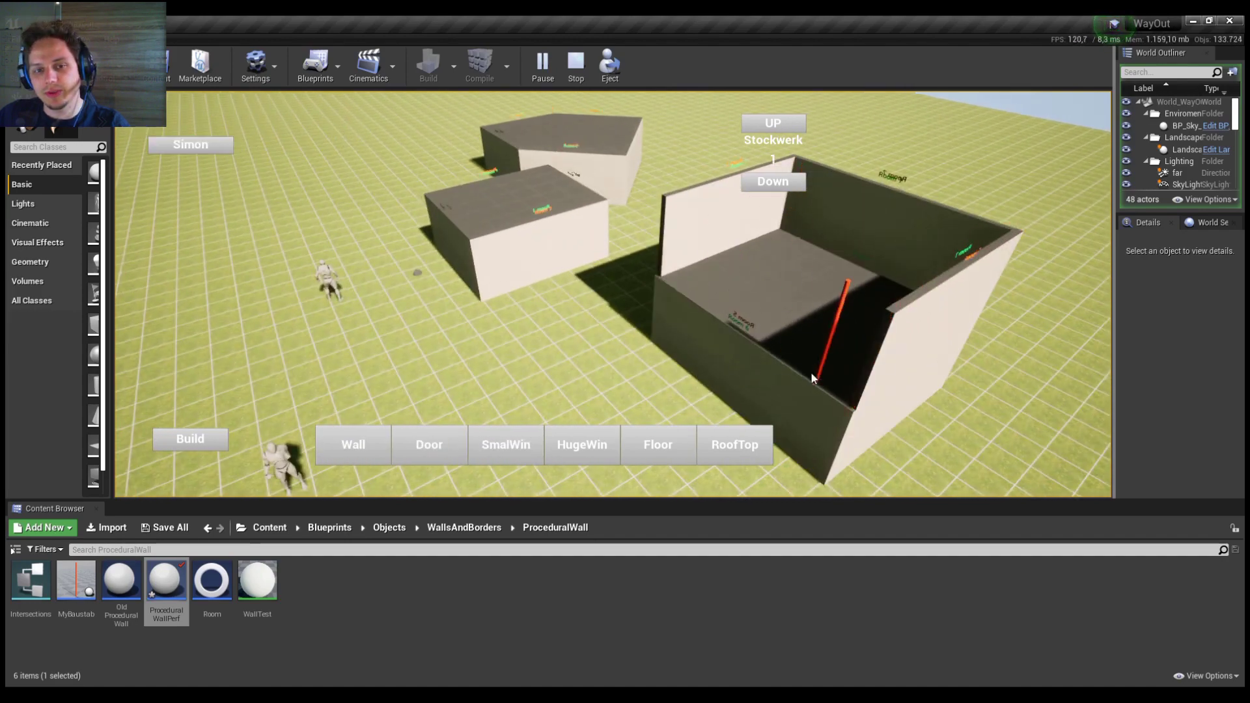
left_click_drag(845, 395, 641, 282)
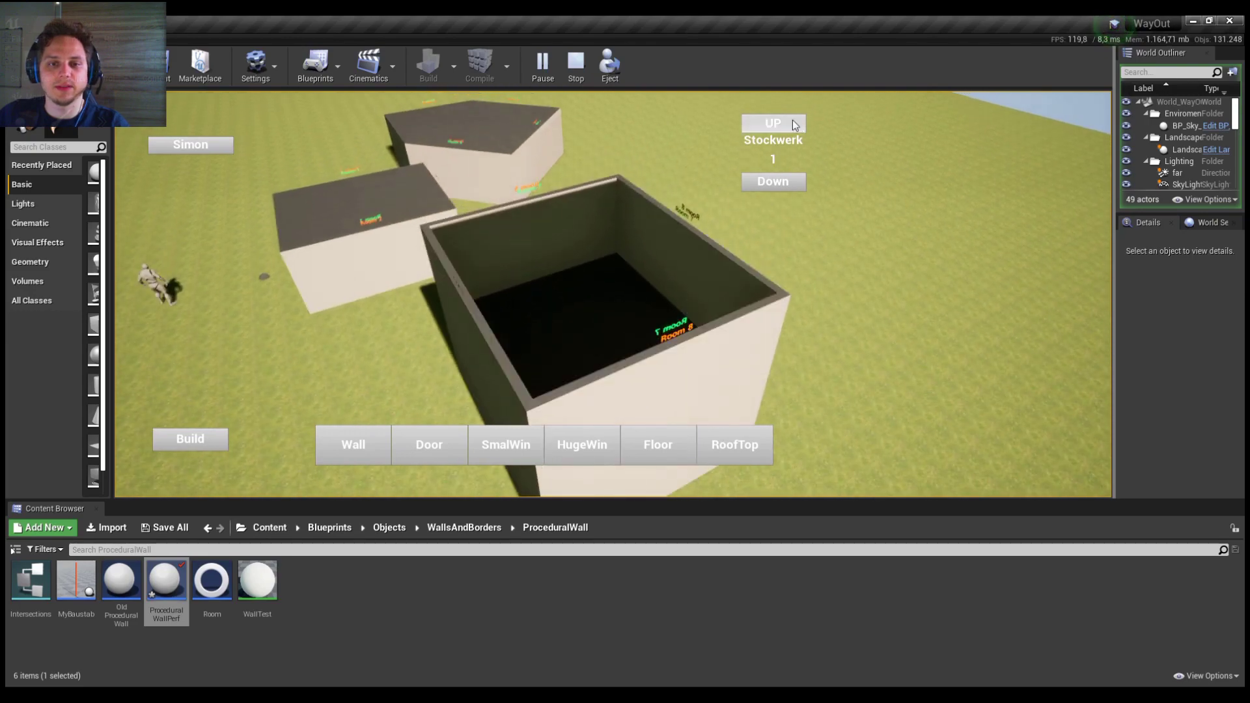
Raise the storey to 2 and enclose a smaller four-walled room on top of the two-level building
left_click(769, 124)
middle_click_drag(664, 280, 748, 351)
middle_click_drag(943, 346, 831, 369)
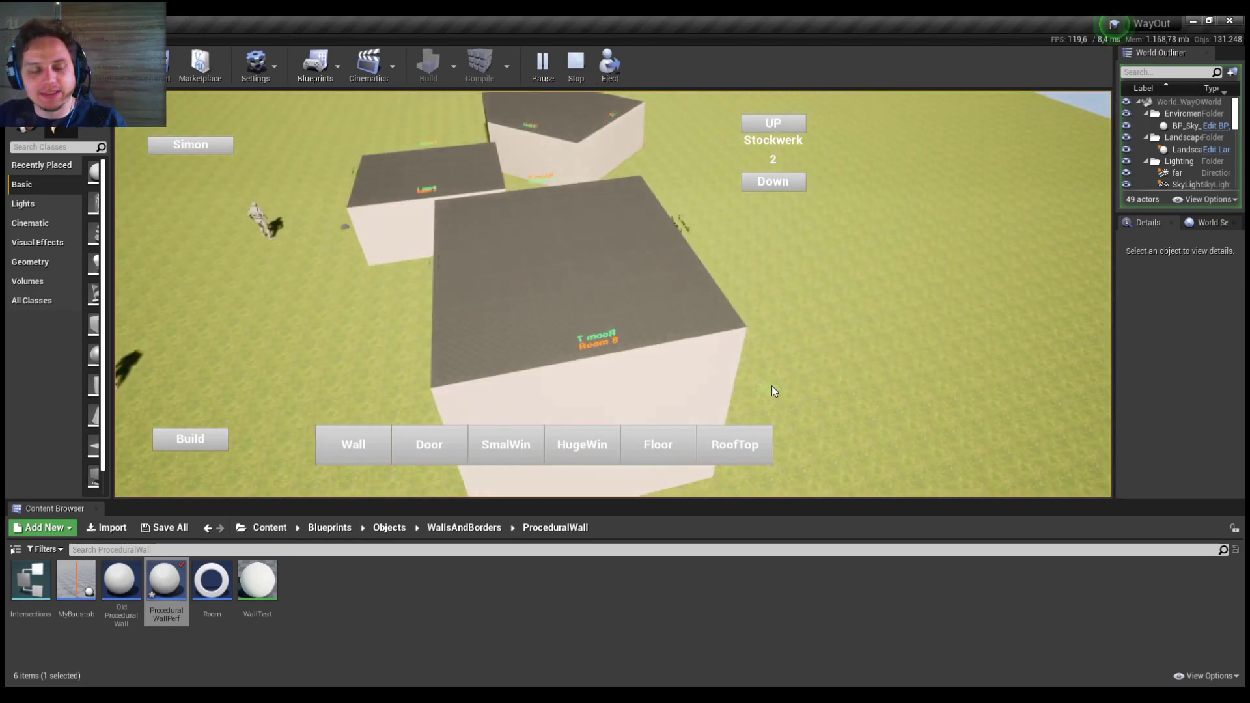
left_click(339, 450)
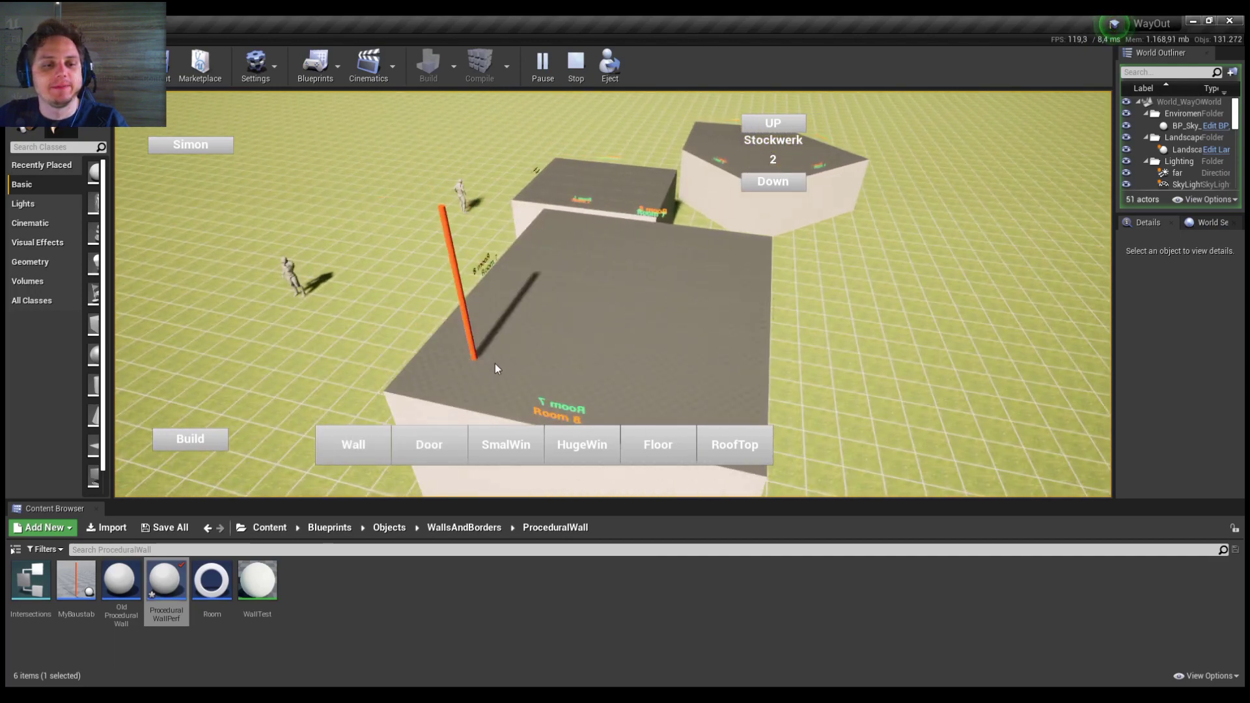
left_click(487, 362)
left_click(559, 225)
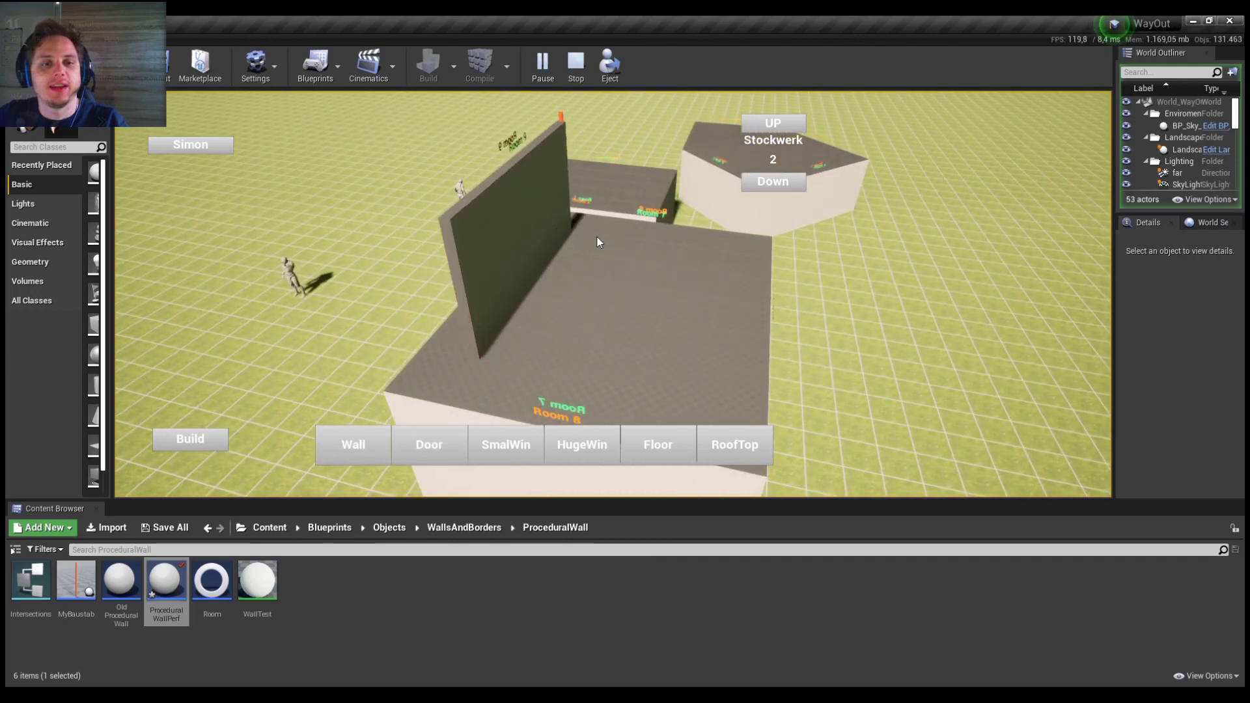
left_click(733, 263)
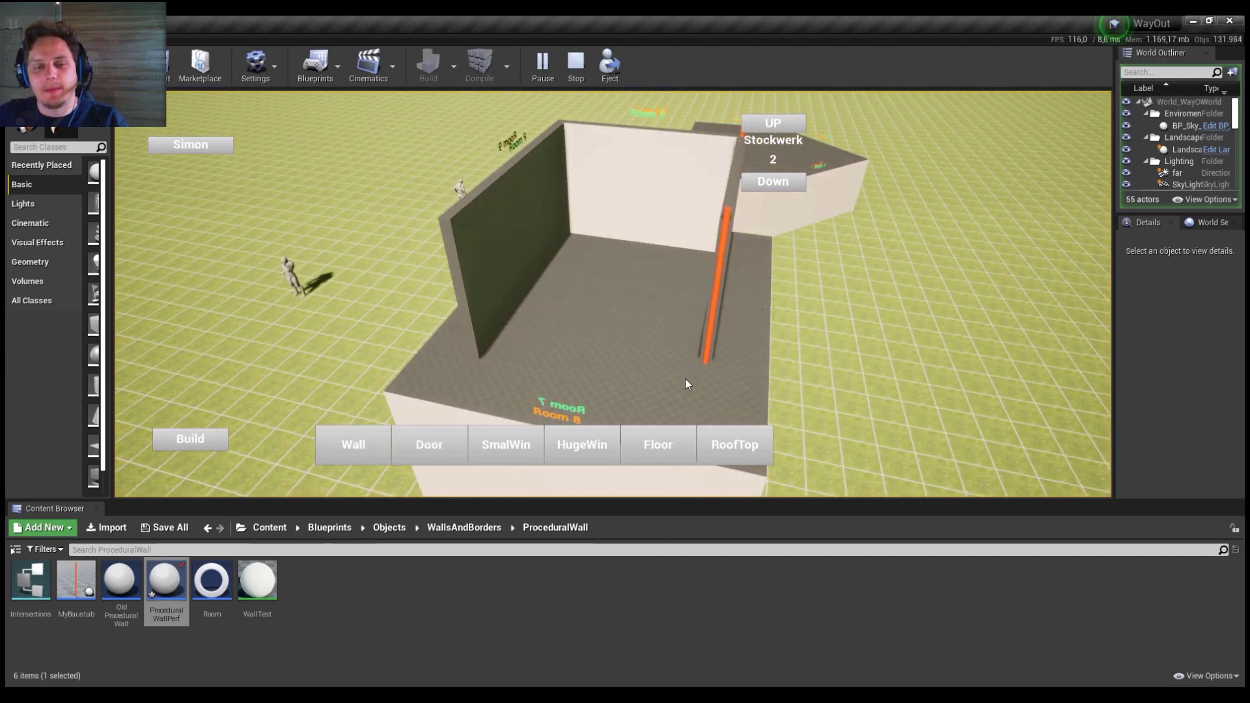
left_click(509, 355)
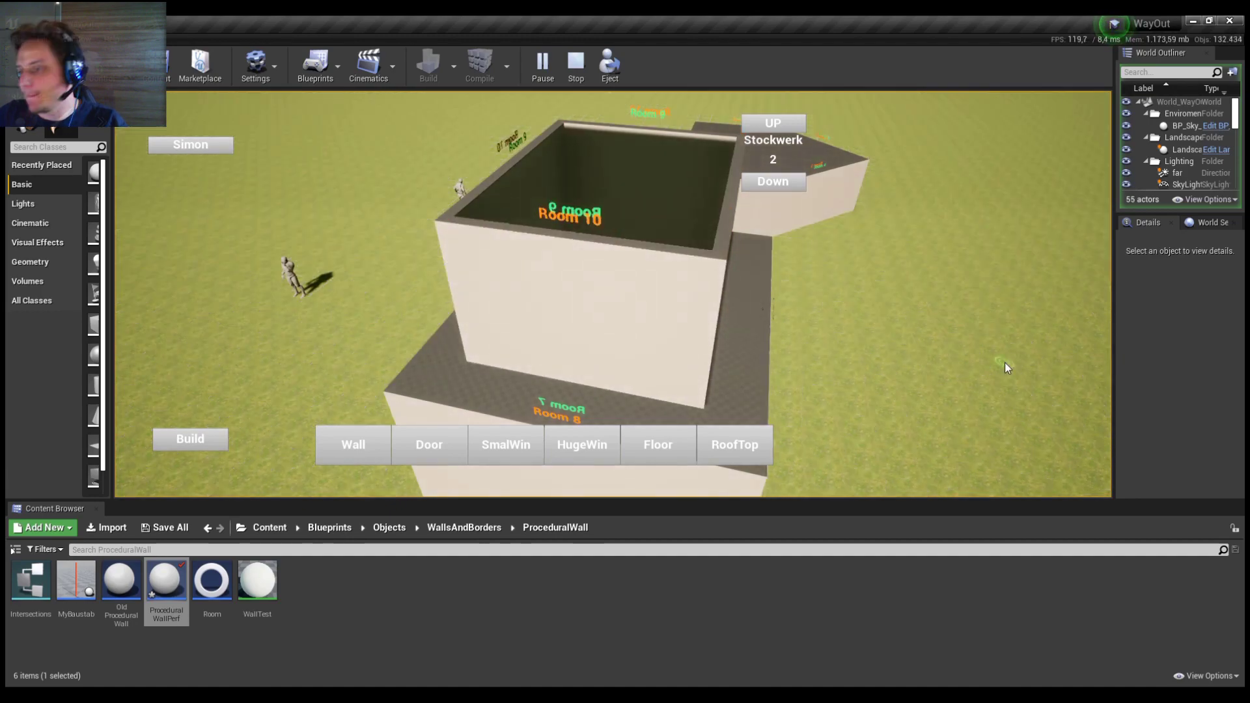
Examine the rectangular and five-sided buildings beside the stacked house, with storey 2 active
middle_click_drag(1029, 335, 674, 342)
right_click_drag(674, 341, 793, 362)
key("w")
key("d")
scroll(793, 362, "up", 2)
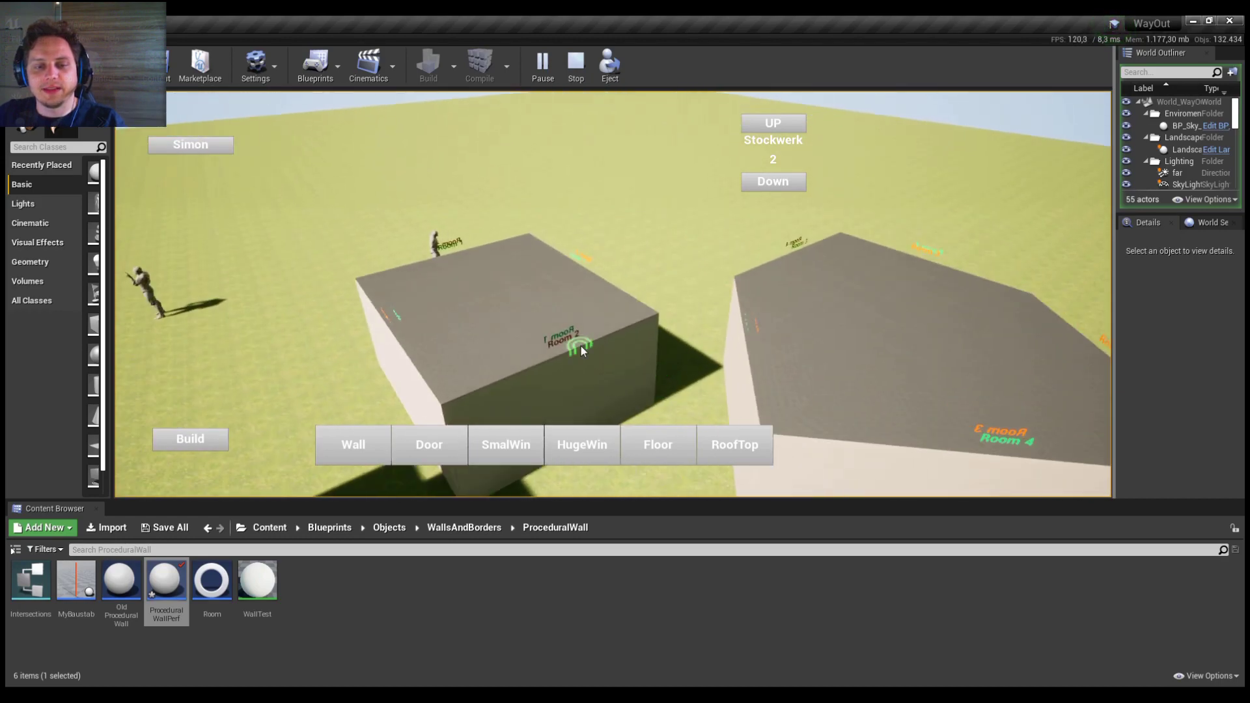
Inspect the flat roofs of the rectangular and five-sided buildings from several angles, ending above the stacked house
right_click_drag(582, 351, 989, 383)
key("w")
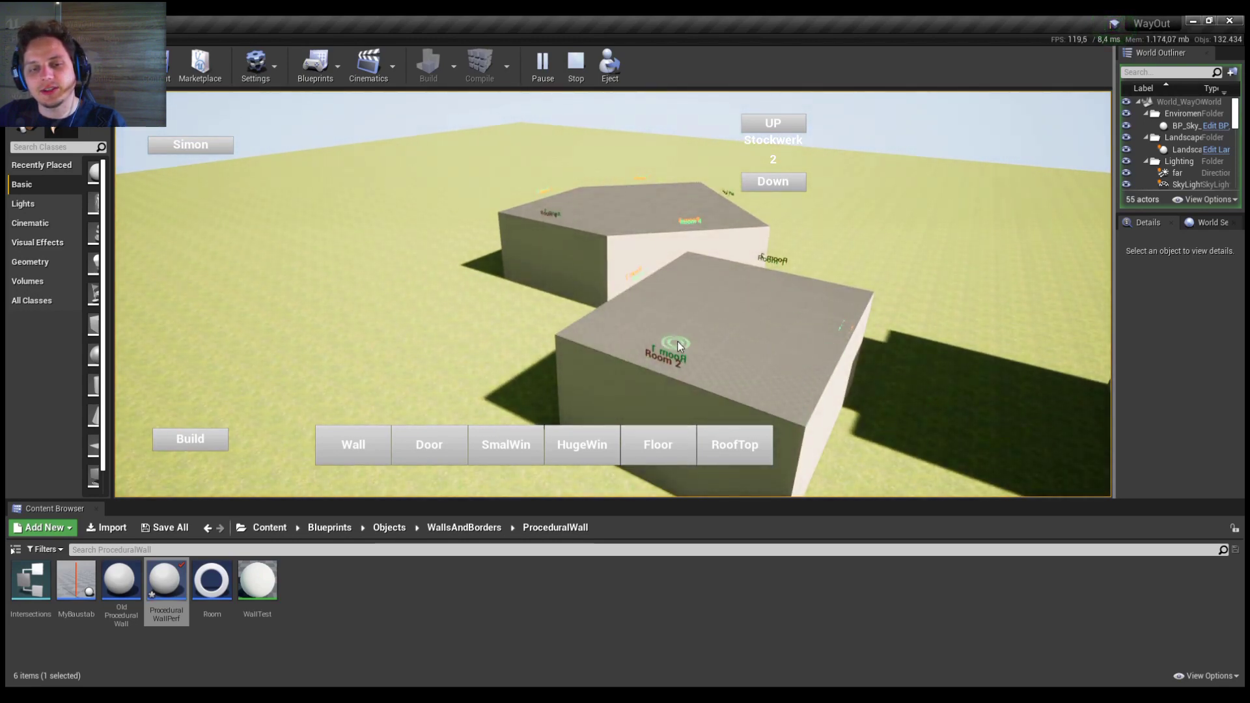
key("d")
right_click_drag(697, 360, 724, 307)
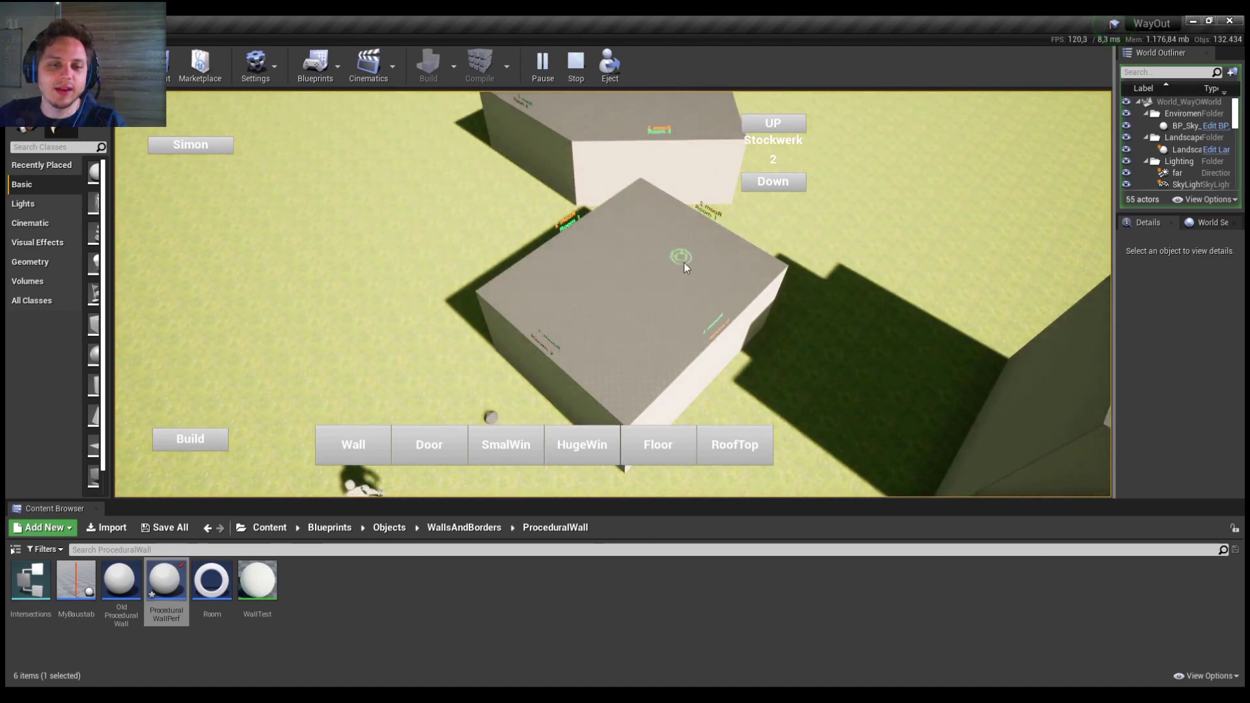
right_click_drag(685, 291, 310, 277)
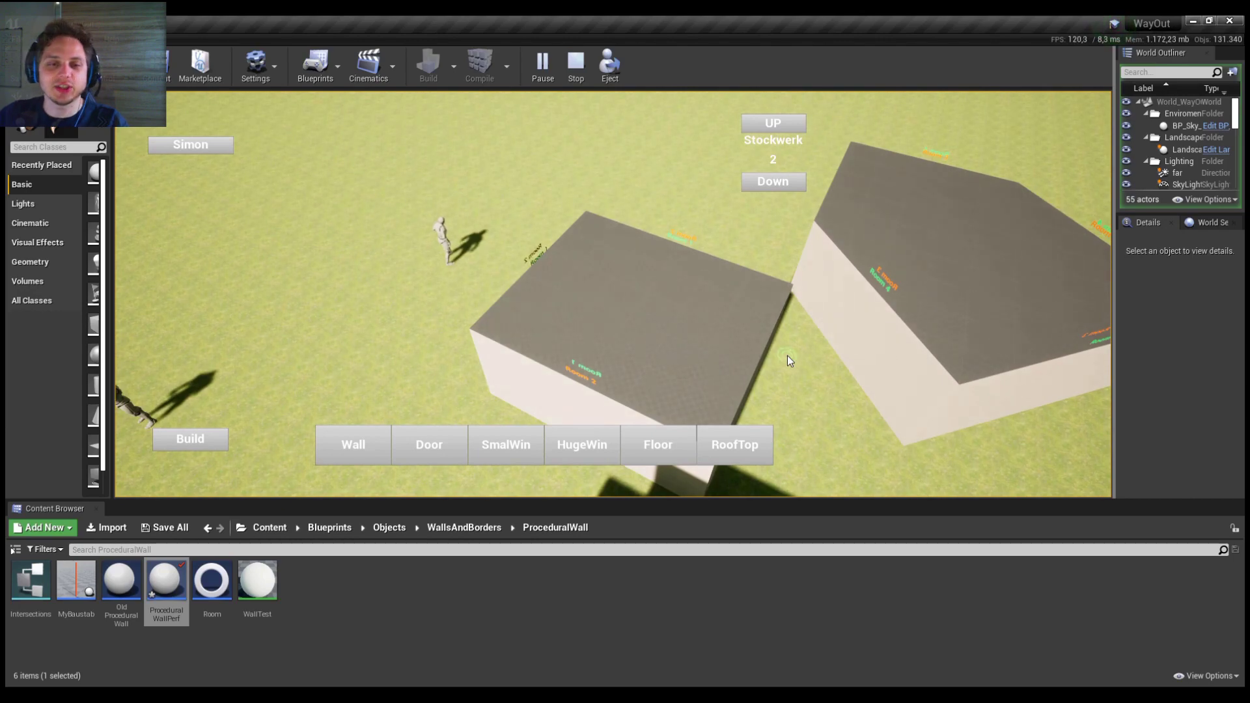
key("s")
key("d")
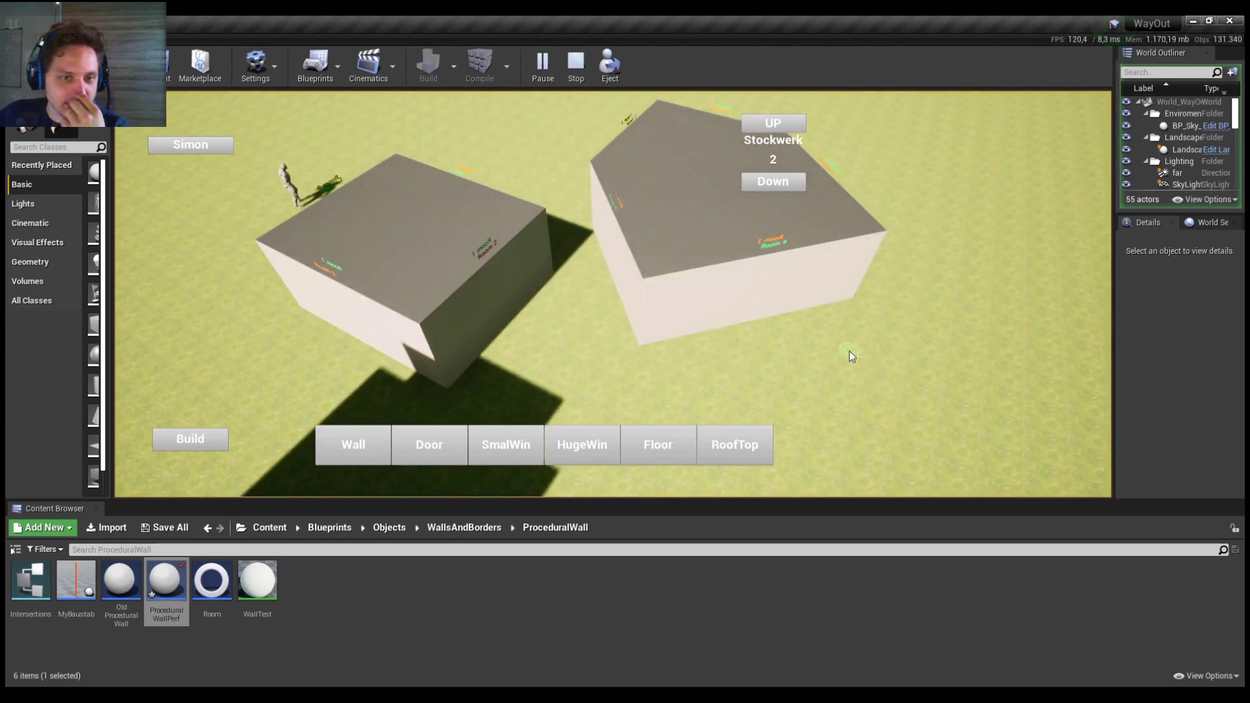
right_click_drag(849, 351, 524, 267)
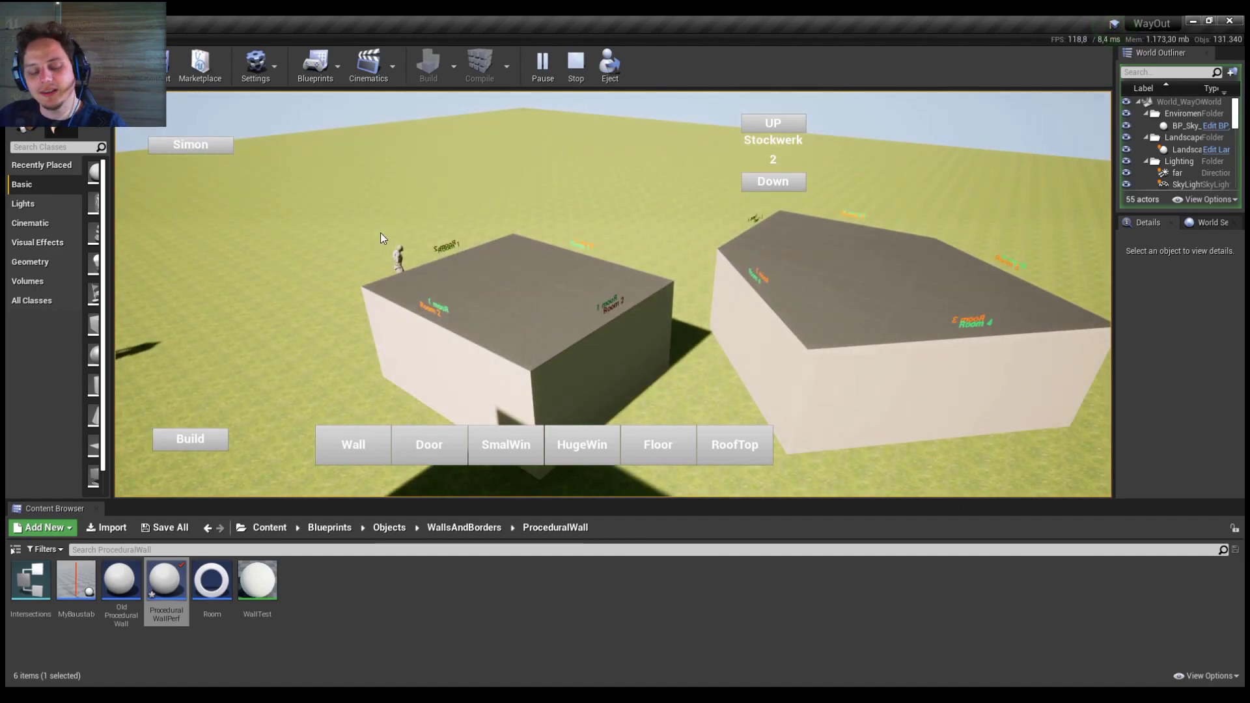
right_click_drag(380, 232, 871, 440)
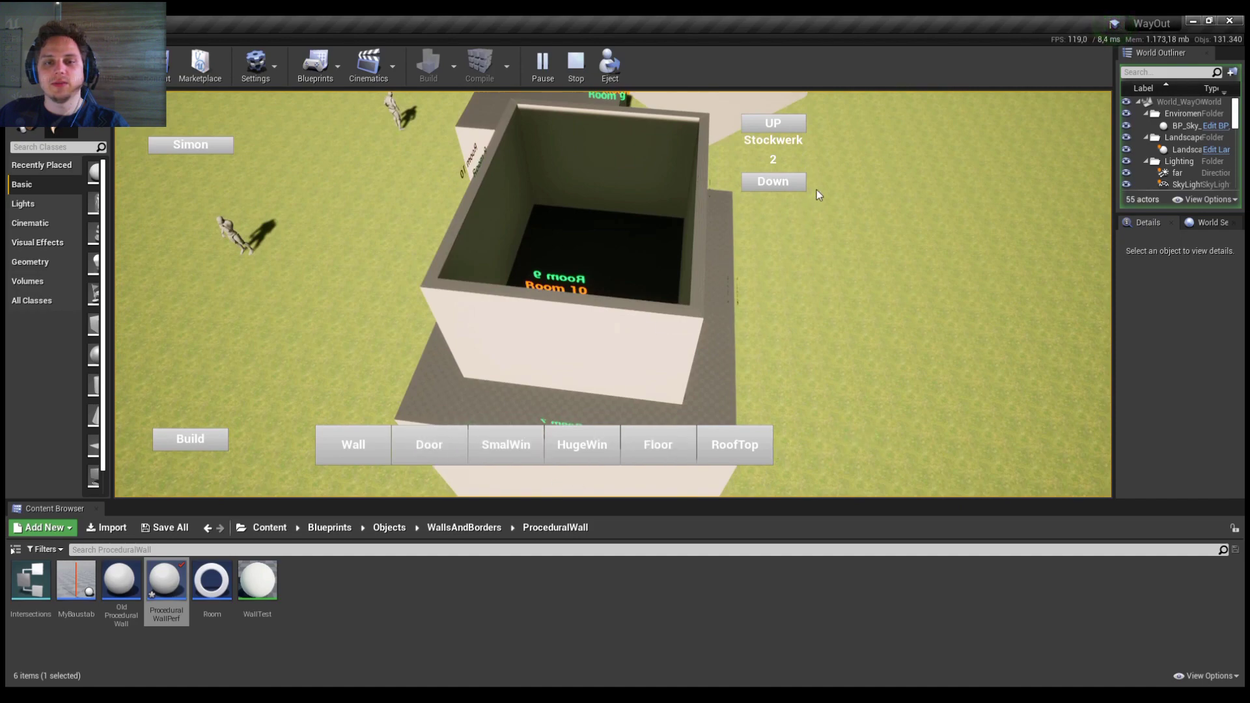
Lower the storey to 0 and place a door in the long outer wall of the stacked house's ground-floor room
left_click(789, 181)
left_click(785, 185)
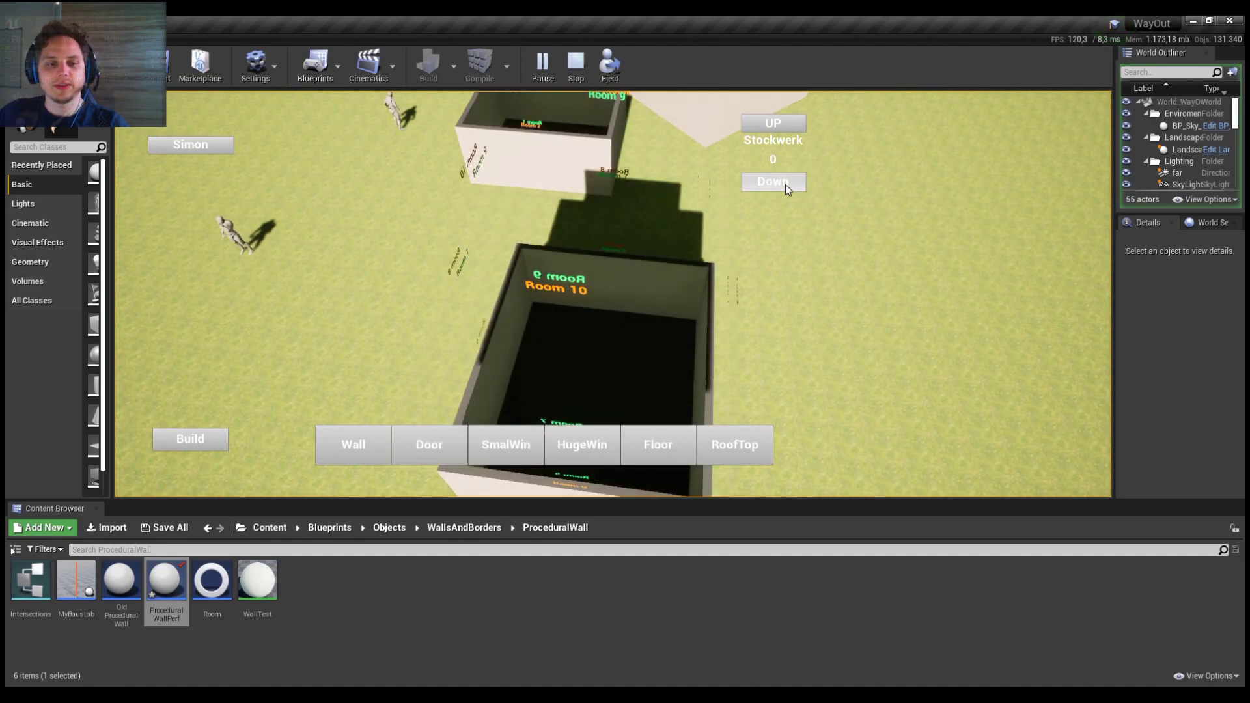
right_click_drag(785, 185, 626, 416)
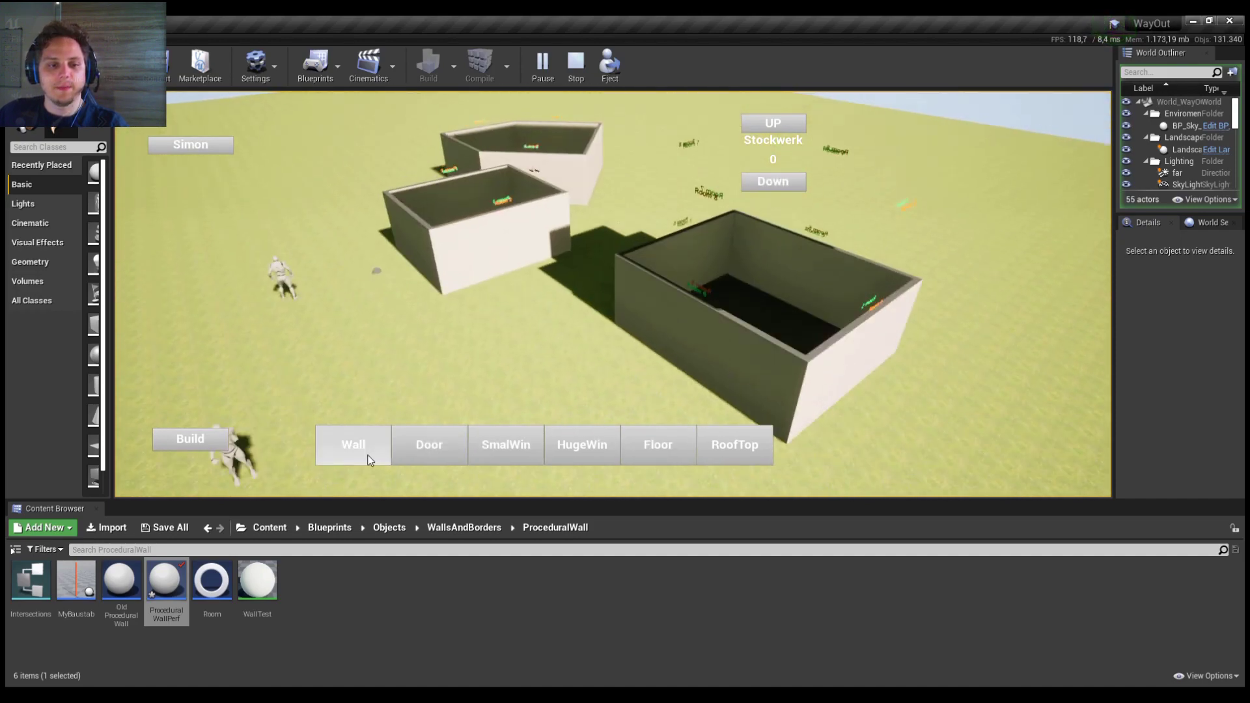
right_click_drag(994, 371, 553, 407)
left_click(459, 446)
left_click(688, 312)
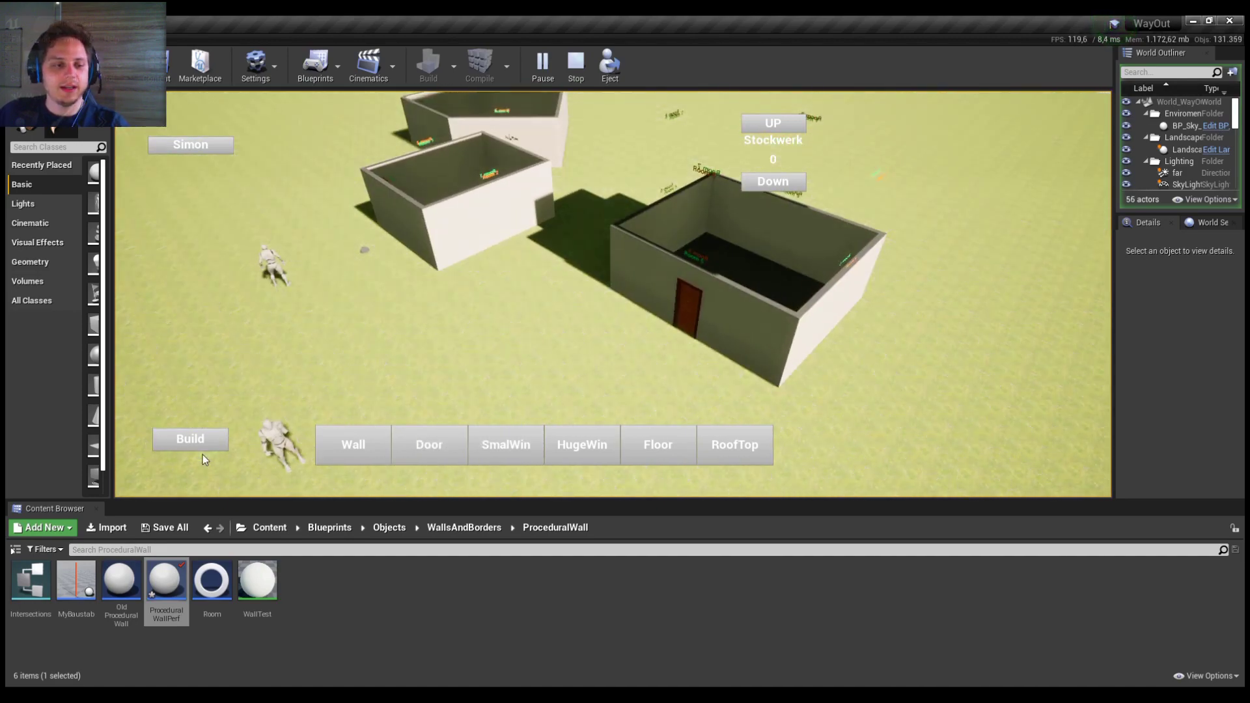
Leave build mode, send a character to the stacked house's new door and look at the characters up close
left_click(167, 440)
mouse_move(390, 410)
right_mouse_down()
mouse_move(564, 384)
mouse_move(600, 349)
right_mouse_up()
left_click(679, 336)
right_click_drag(681, 338, 486, 282)
key("w")
key("a")
key("a")
scroll(705, 353, "up", 4)
key("w")
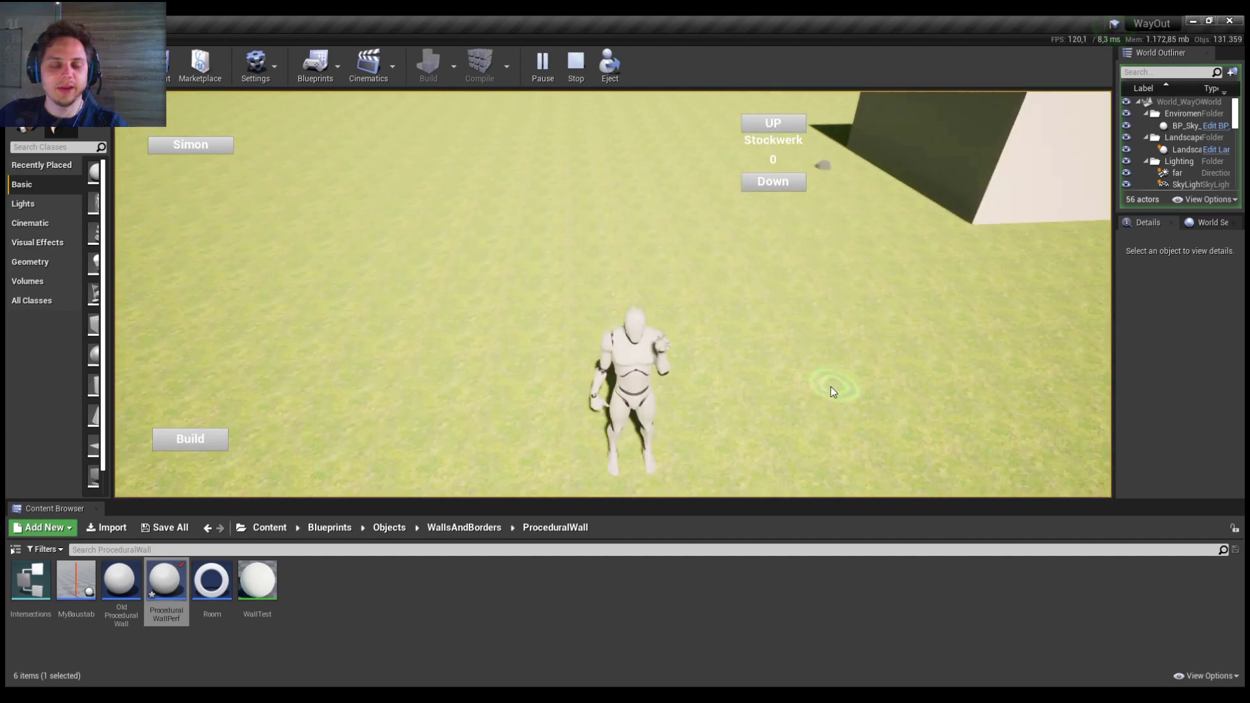
scroll(827, 388, "down", 1)
left_click(824, 401)
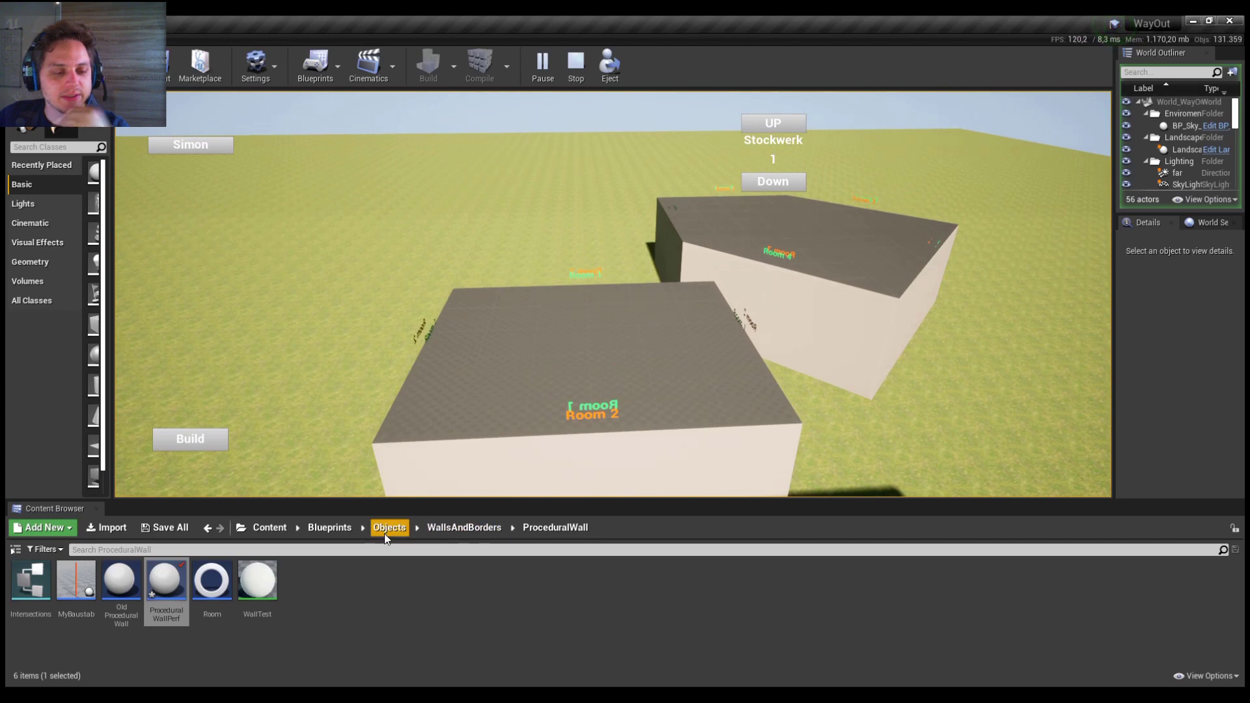
Open the Objects content folder, re-enter build mode and place a RoofTop on the rectangular building's flat roof at storey 1
left_click(388, 528)
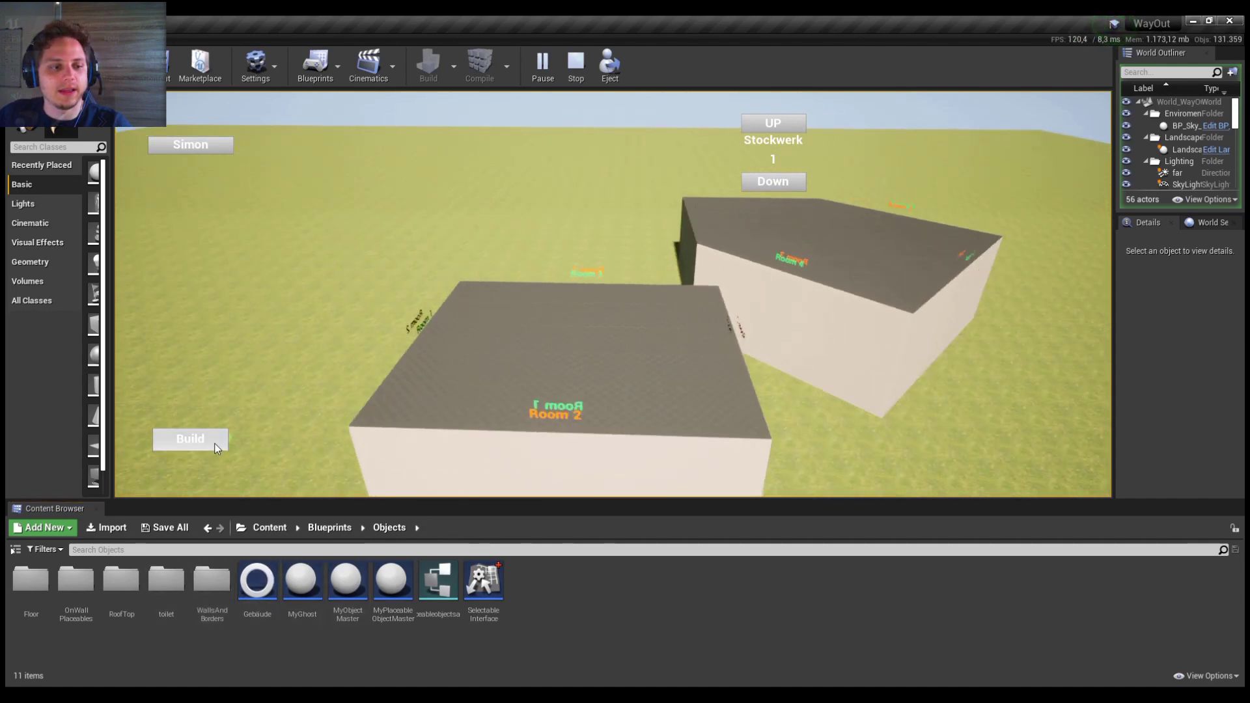
left_click(190, 439)
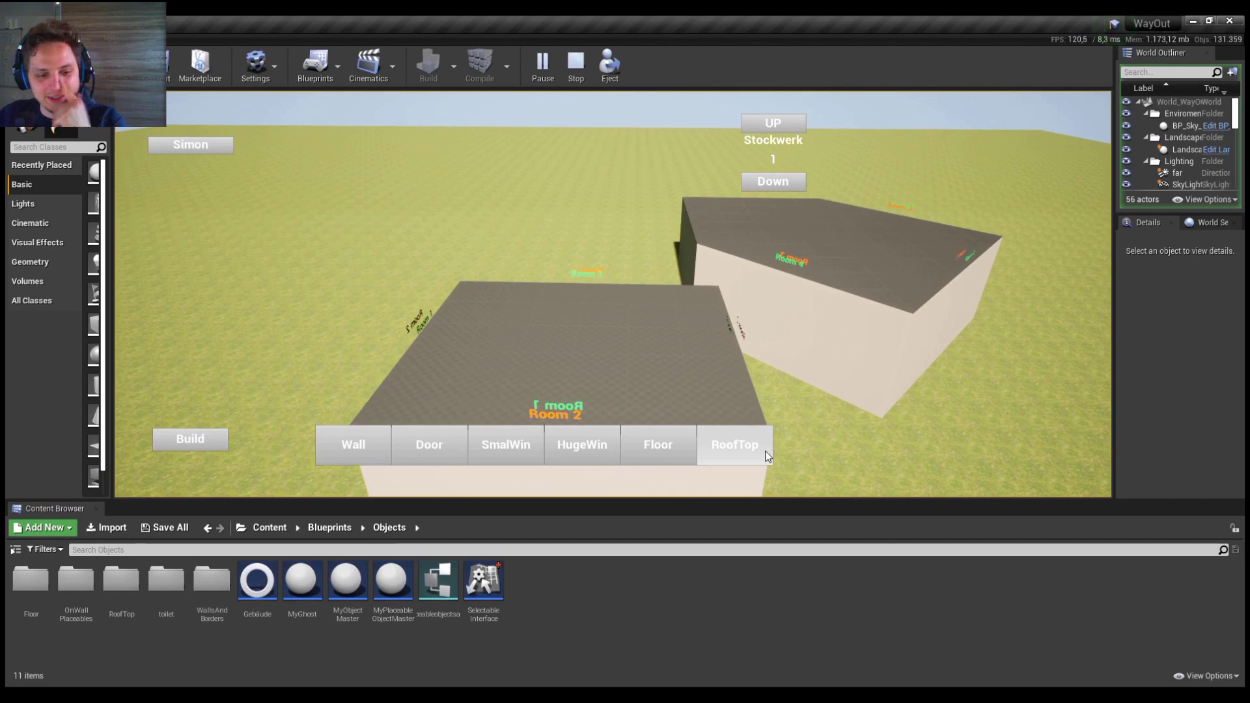
left_click(734, 445)
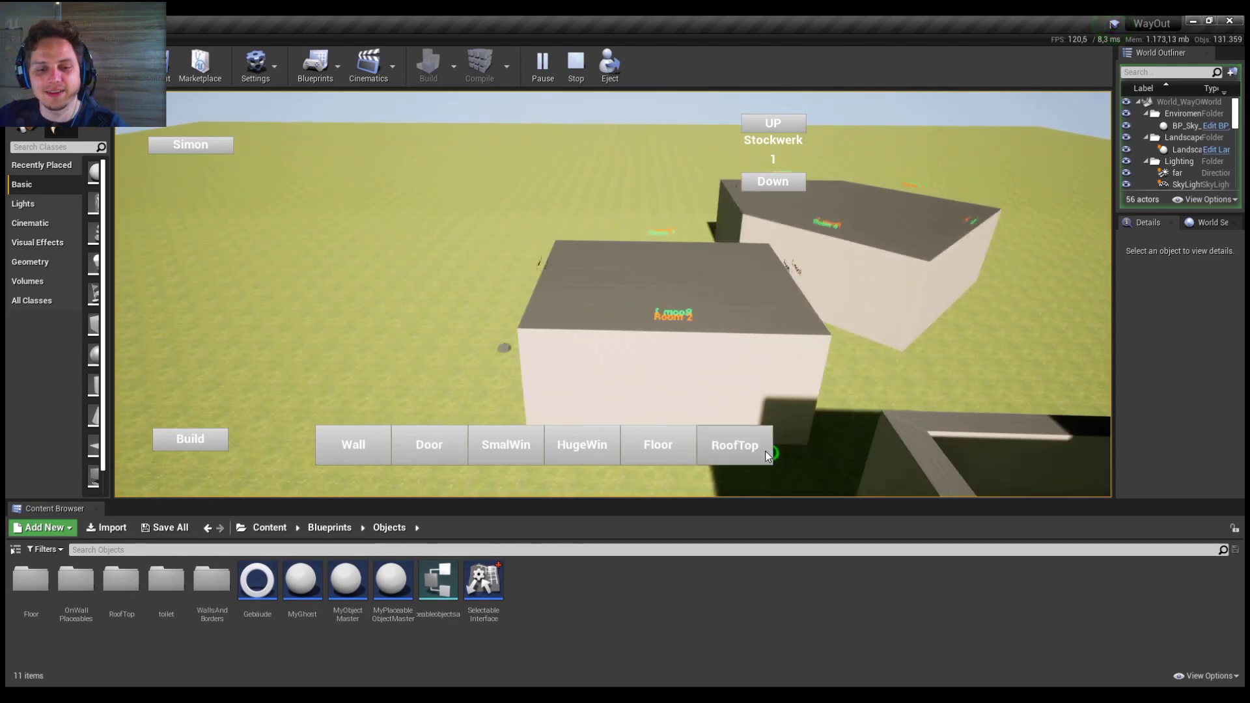
left_click(643, 273)
scroll(739, 362, "up", 2)
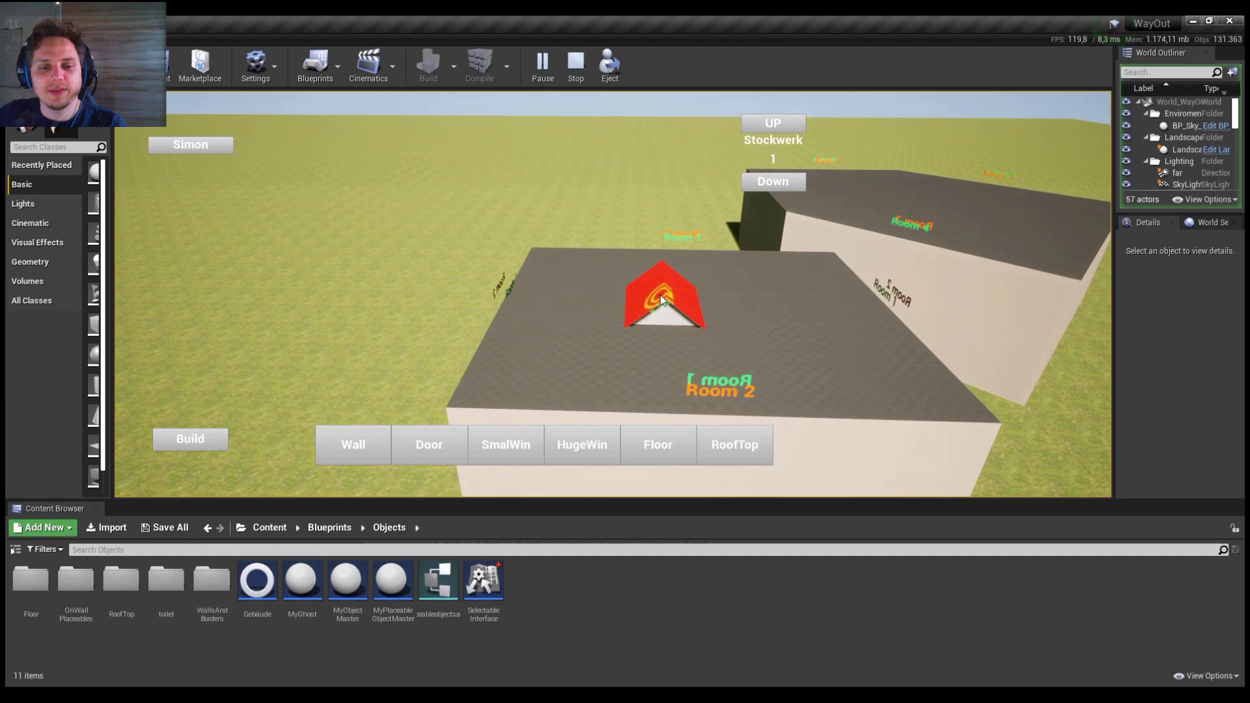
scroll(660, 295, "down", 2)
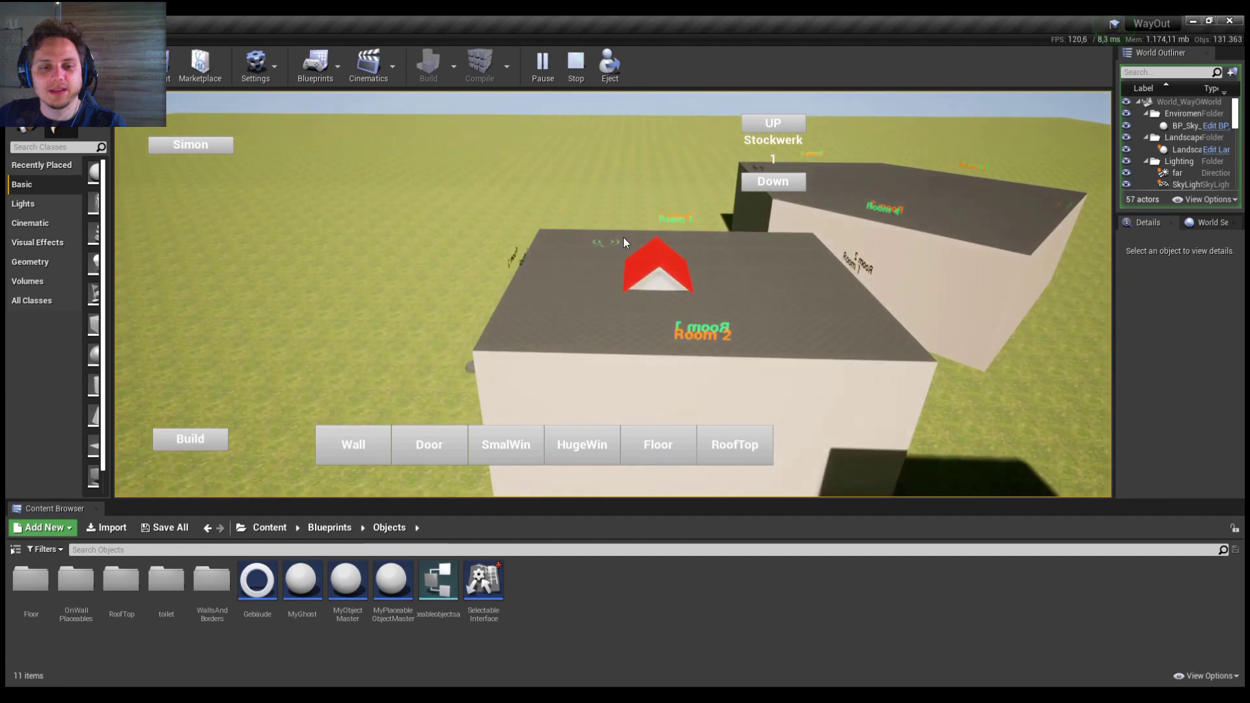
Select the small gabled rooftop and enlarge it until it covers the entire rectangular building
key("a")
key("d")
left_click(548, 261)
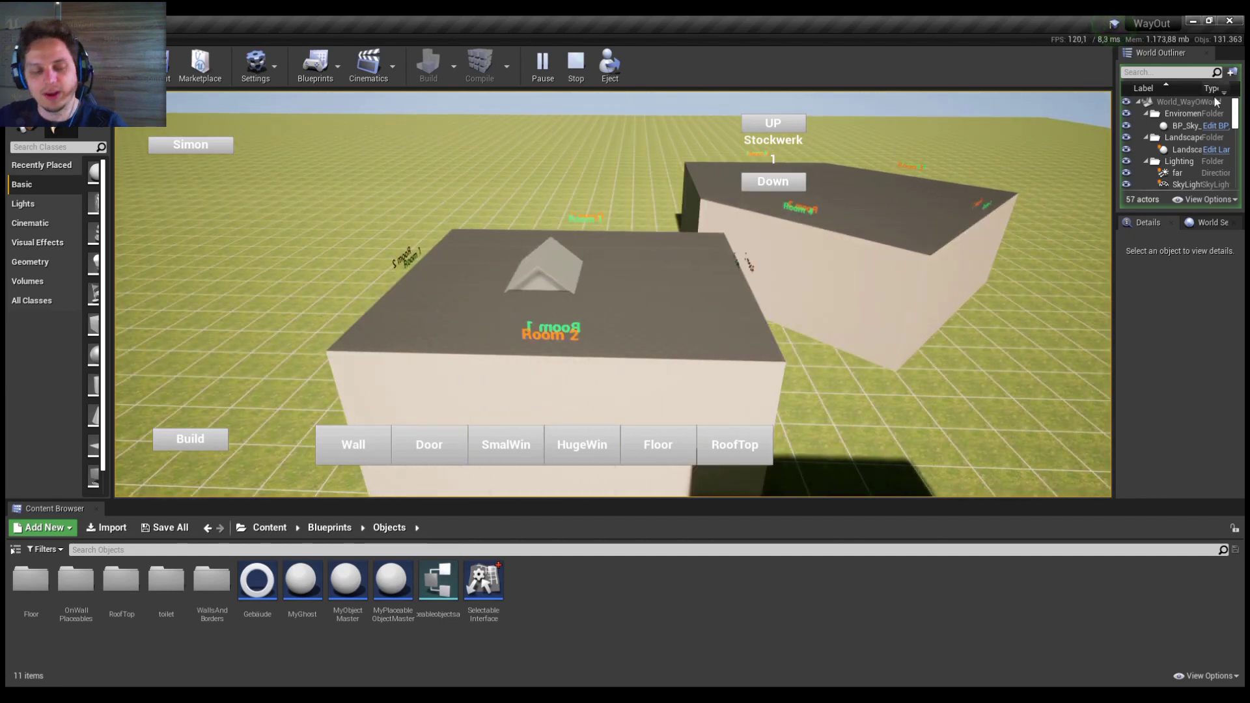
left_click(596, 275)
left_click(714, 294)
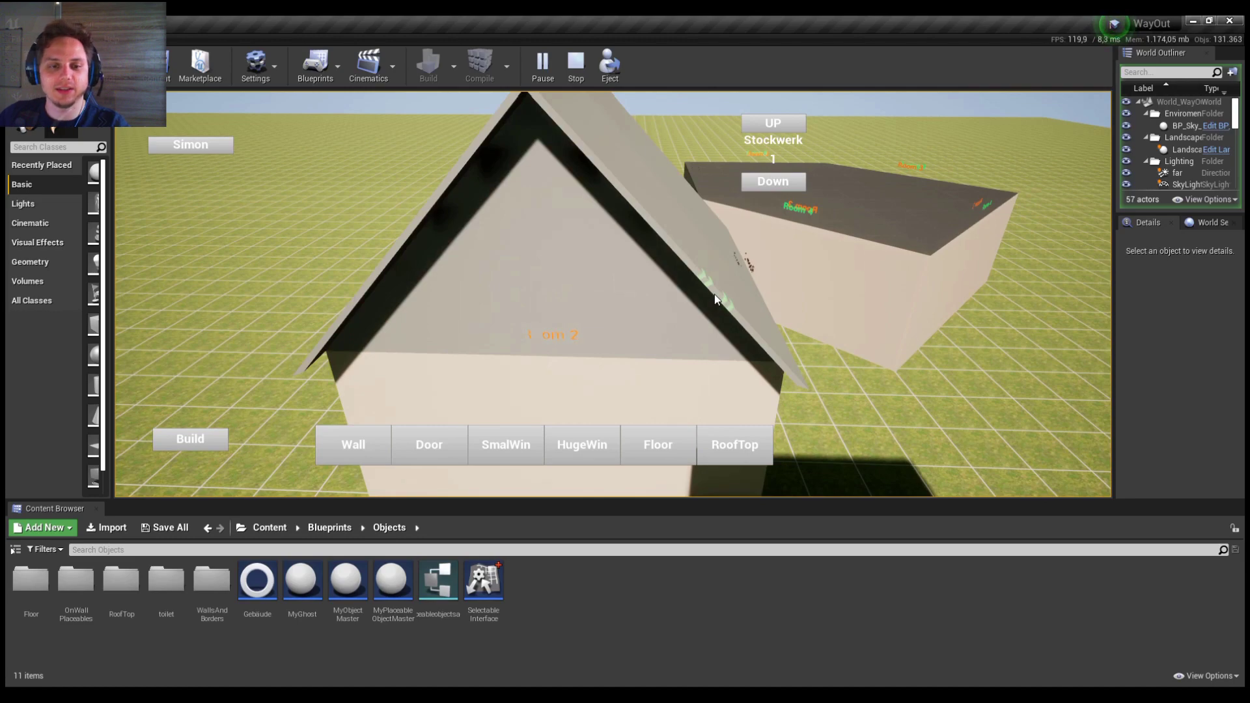
left_click(983, 345)
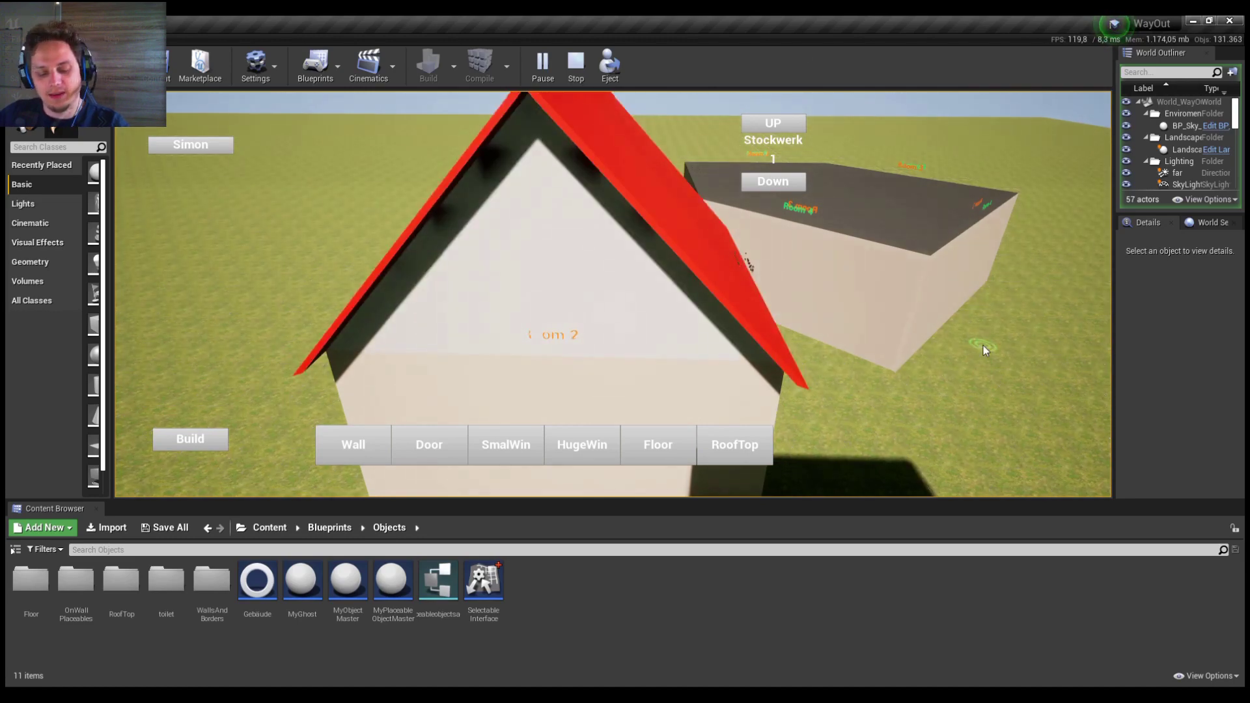
Inspect the gabled rooftop from several sides and switch to storey 0 and back to 1 to hide and show it
key("a")
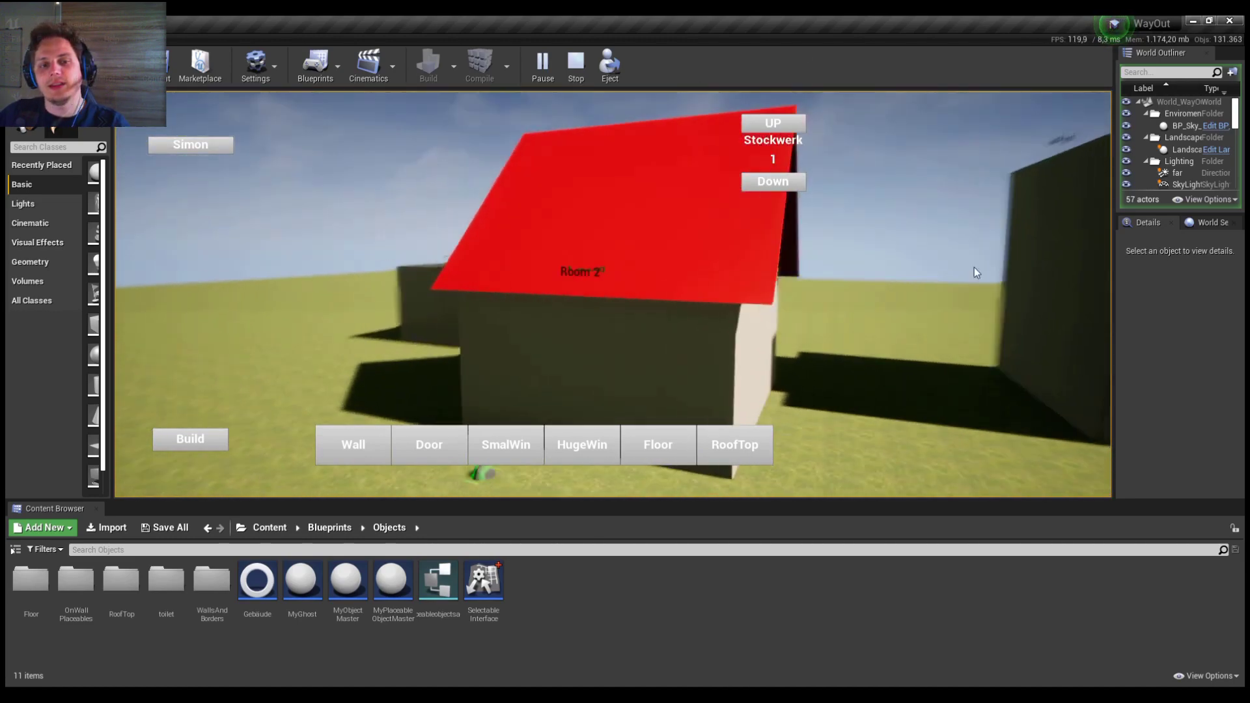
left_click(651, 401)
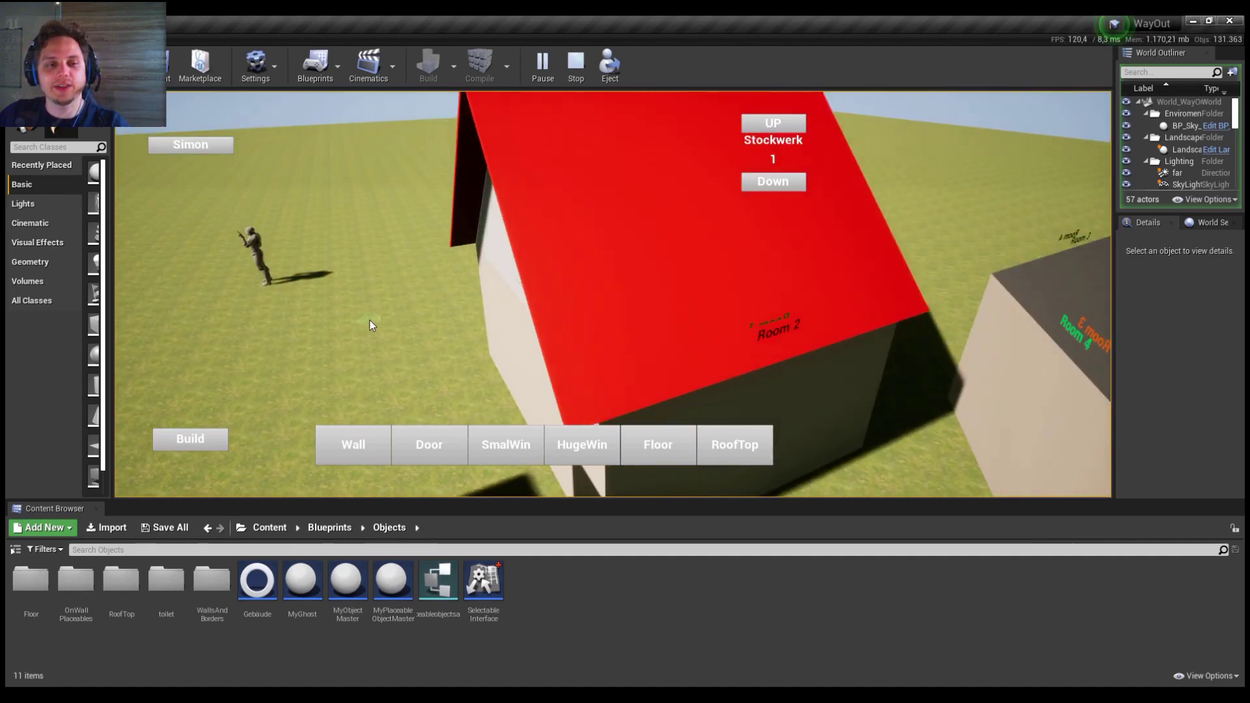
left_click(680, 286)
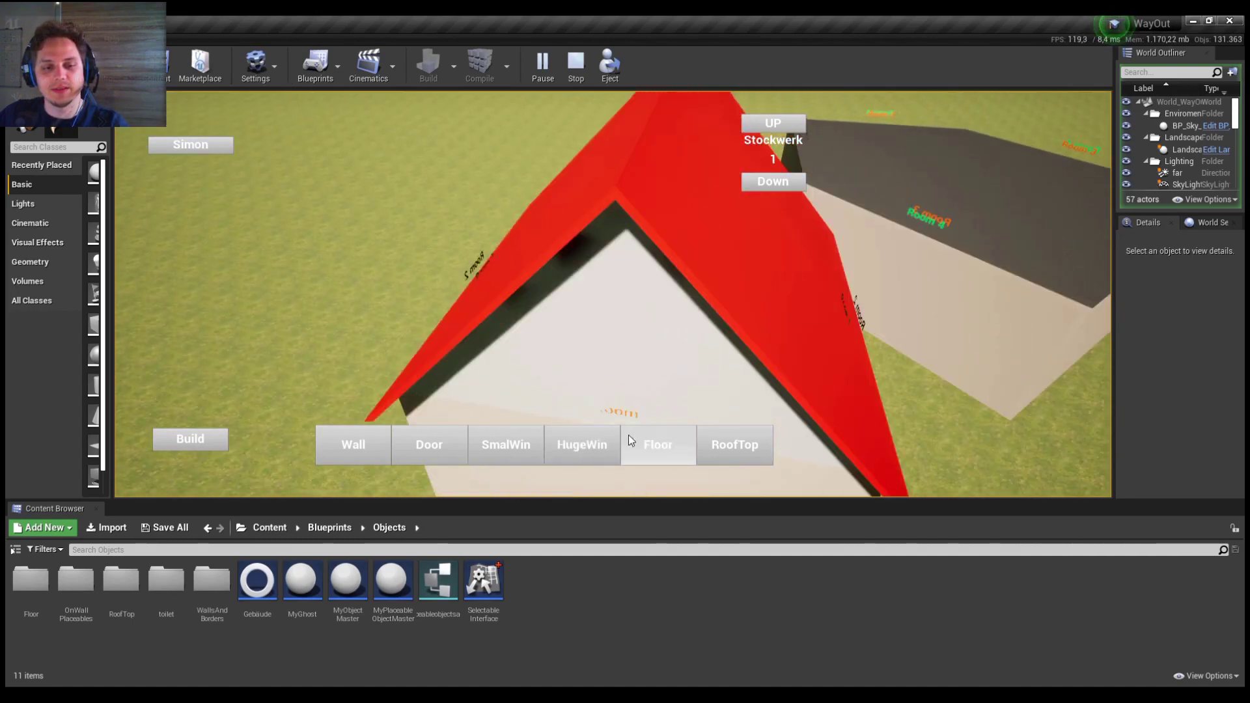
left_click(761, 197)
left_click(781, 183)
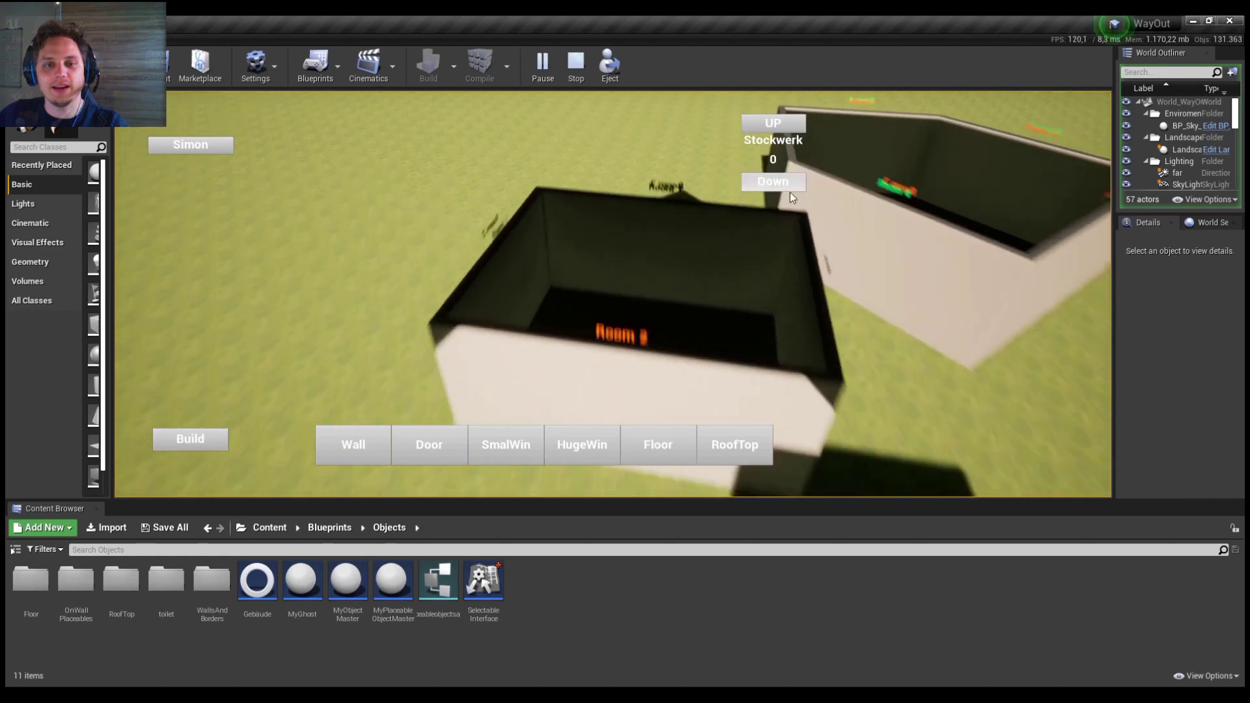
left_click(791, 124)
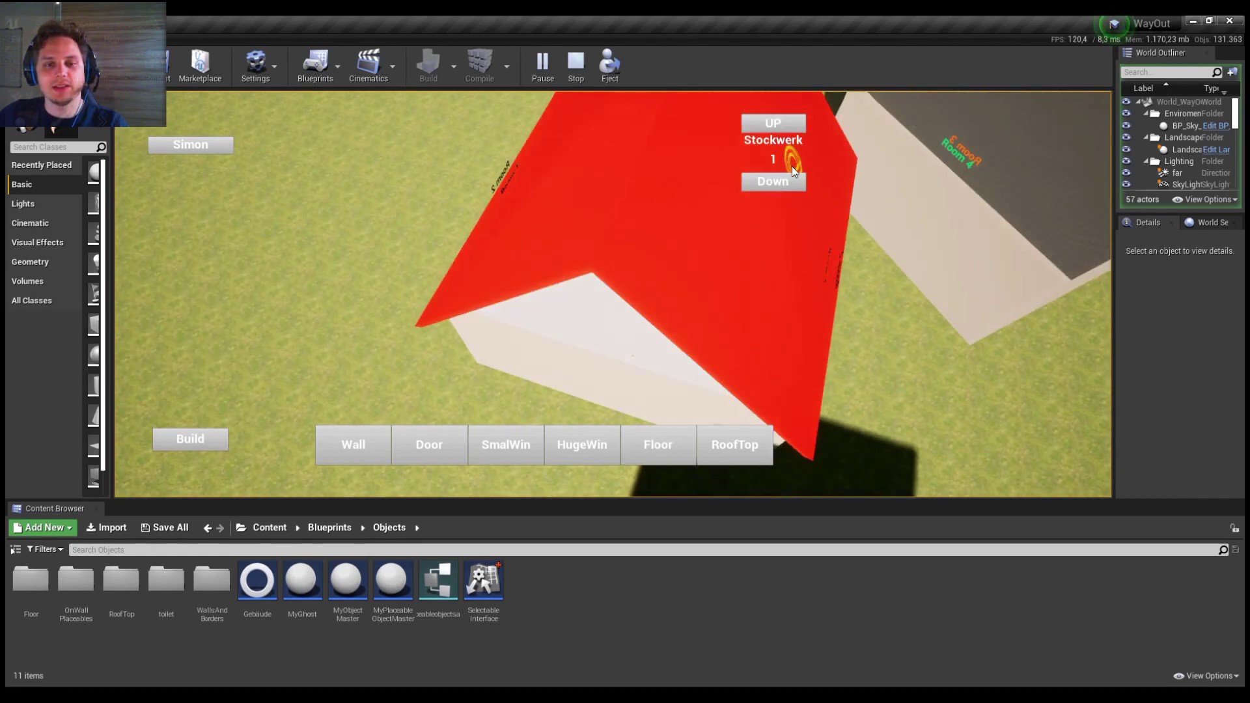
Lower the storey to 0 and place two HugeWin windows near the ends of the rectangular building's front wall
left_click(779, 187)
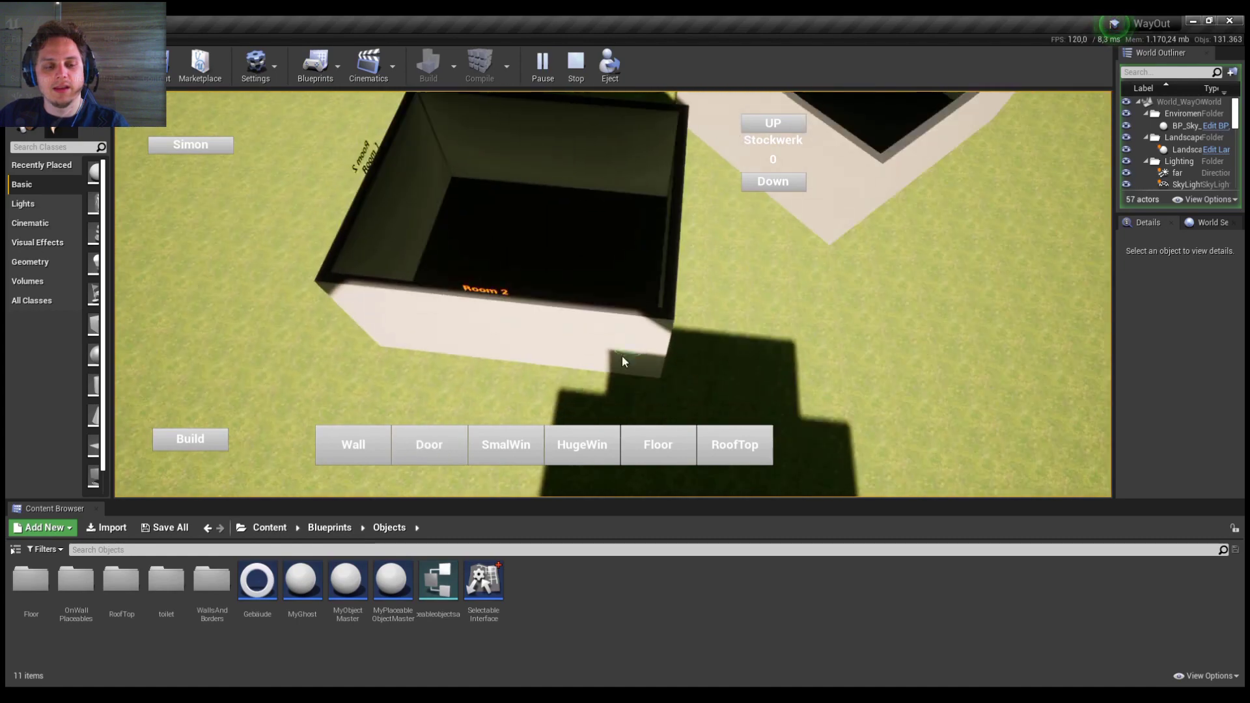
left_click(689, 463)
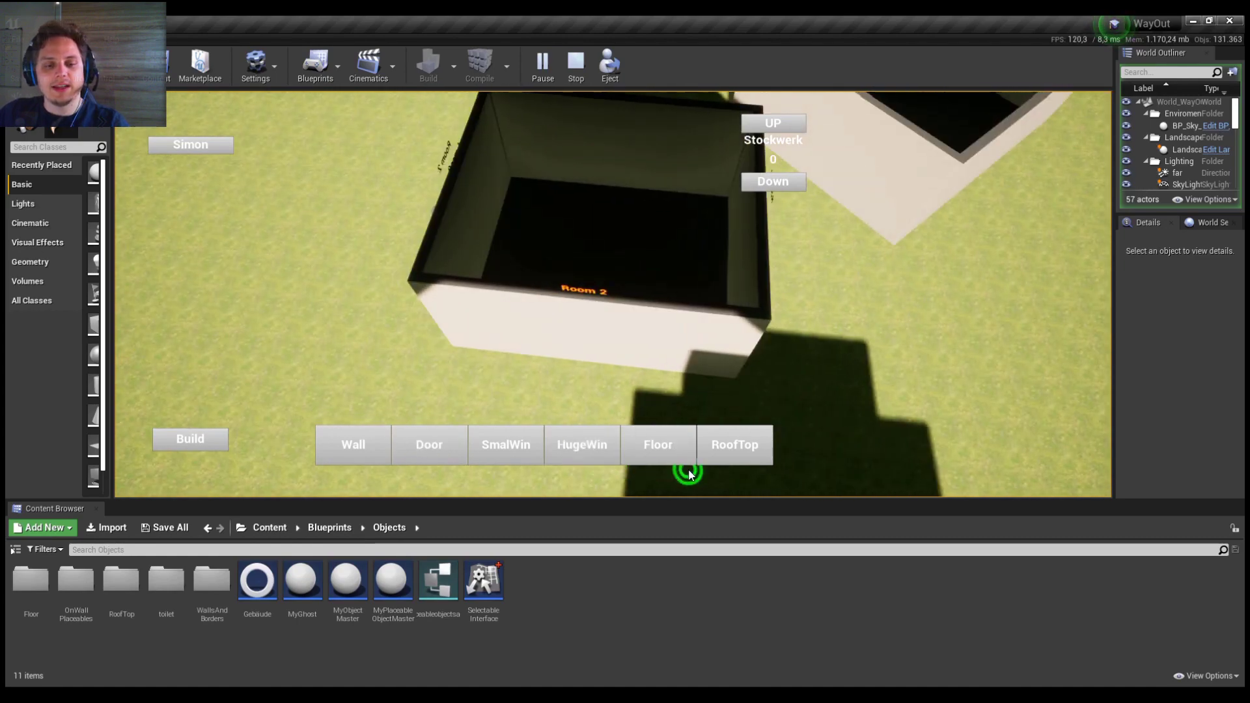
left_click(563, 444)
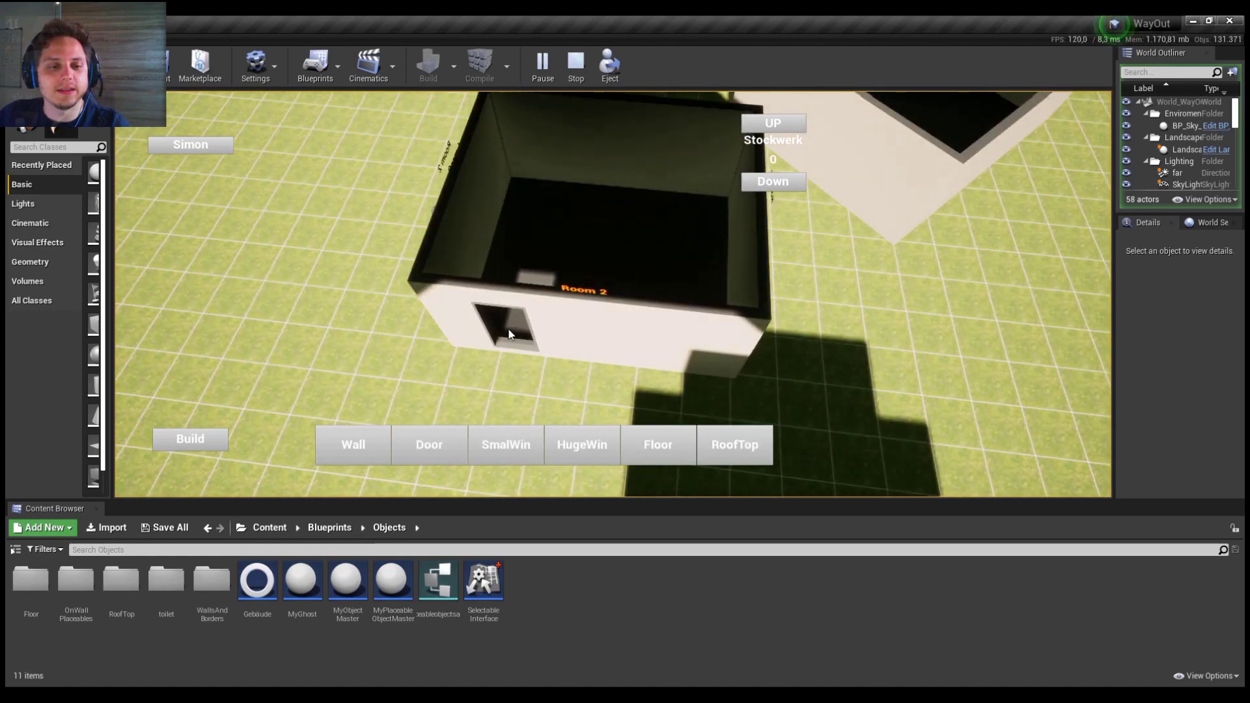
left_click(511, 332)
left_click(582, 445)
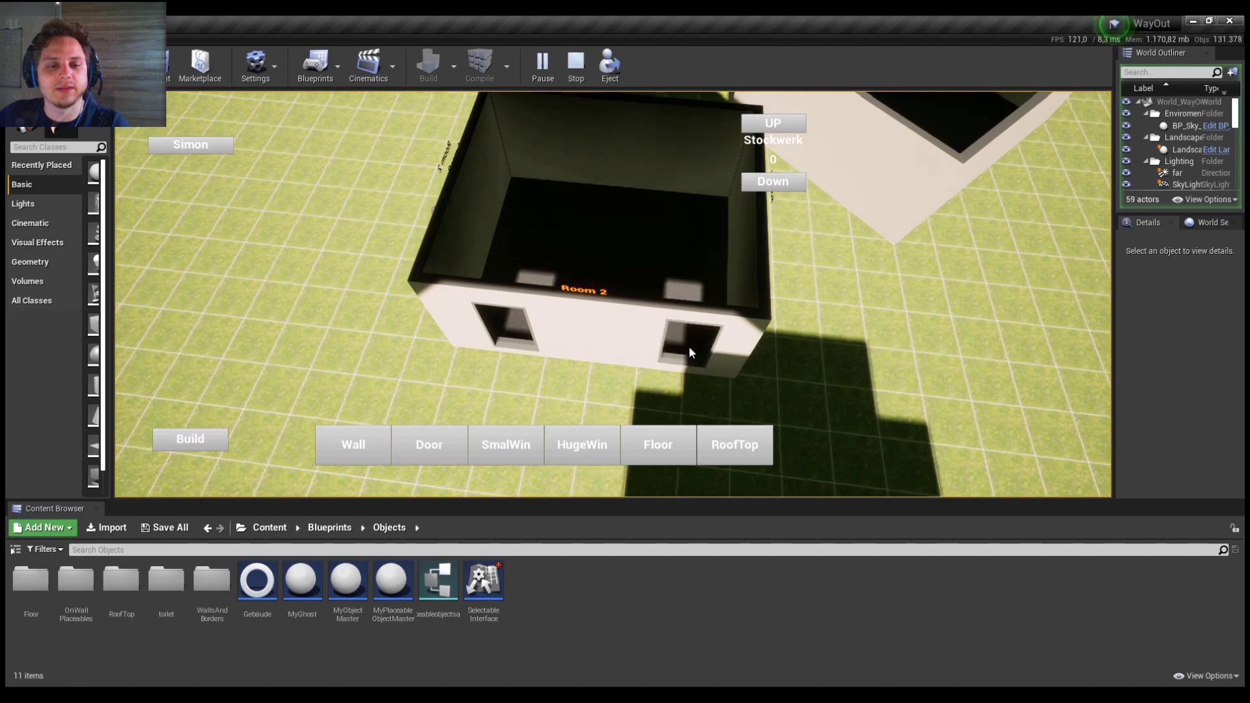
left_click(688, 346)
Place a door in the rectangular building's front wall, midway between the two large windows
middle_click_drag(853, 365, 780, 379)
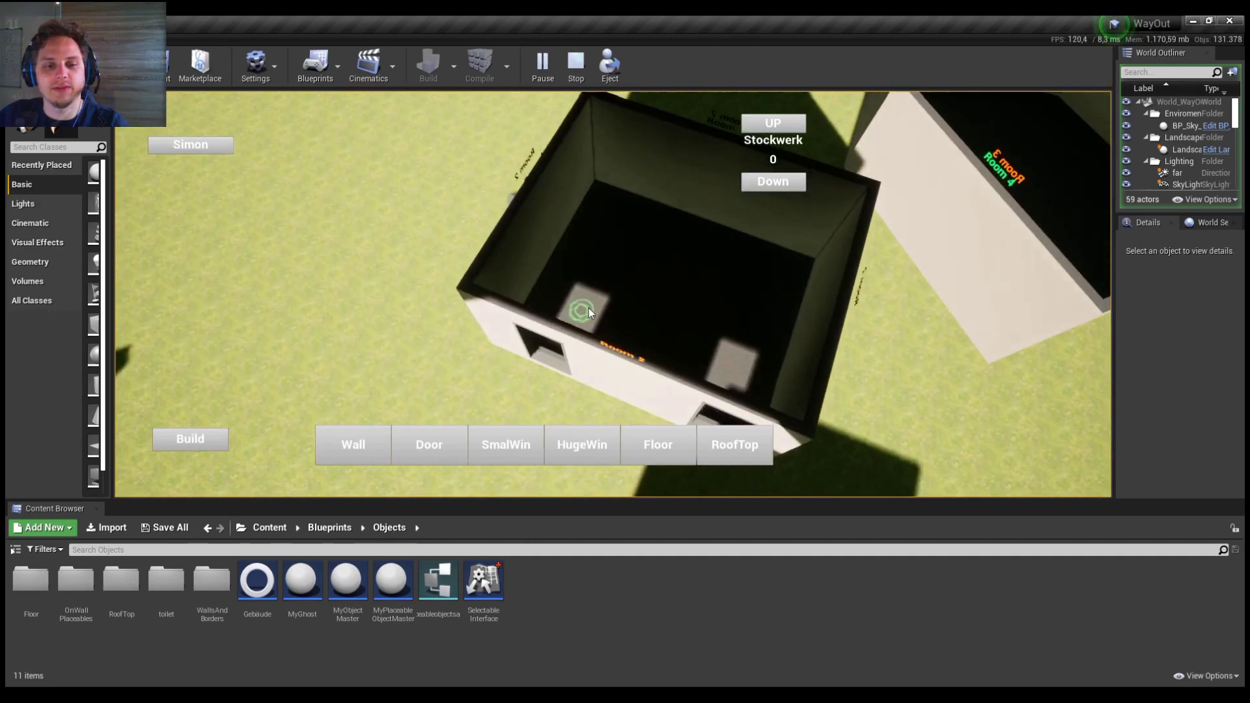
middle_click_drag(622, 302, 665, 403)
right_click_drag(664, 401, 791, 338)
right_click_drag(357, 226, 562, 444)
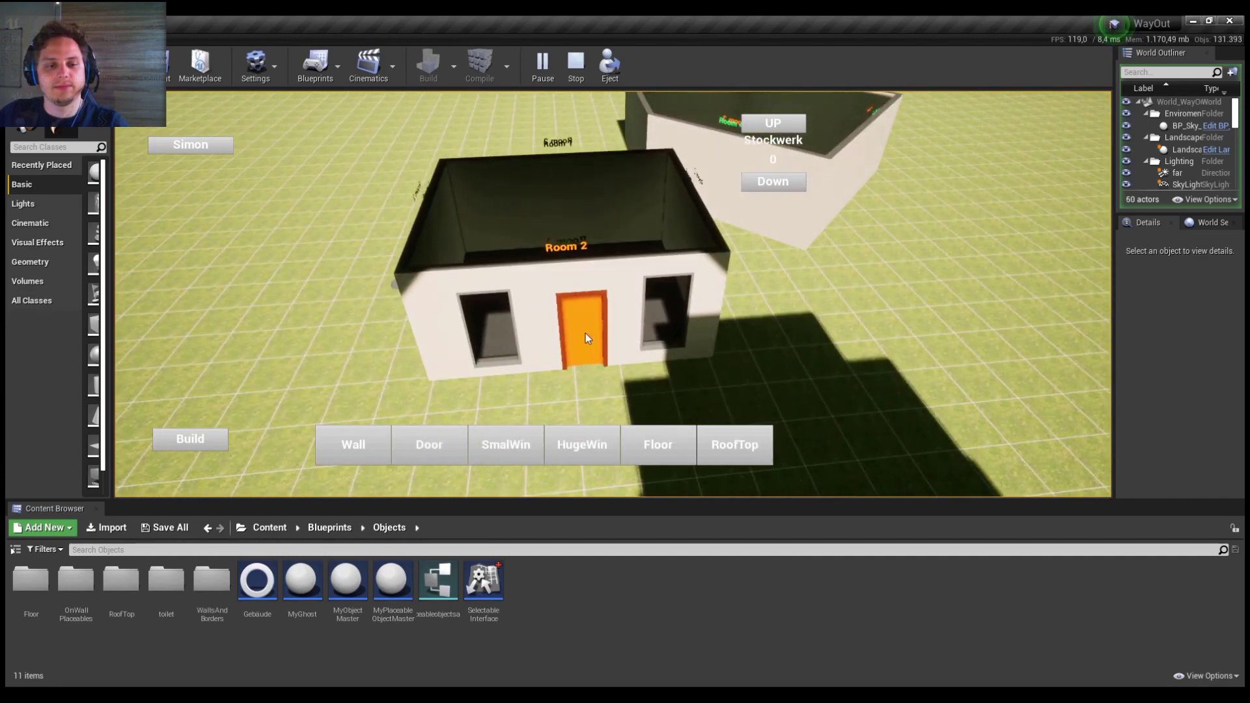
right_click(584, 331)
Raise the storey to 1 and place a HugeWin window in the upper-level wall of the stacked house
middle_click_drag(843, 371, 763, 345)
scroll(763, 345, "down", 3)
left_click(798, 121)
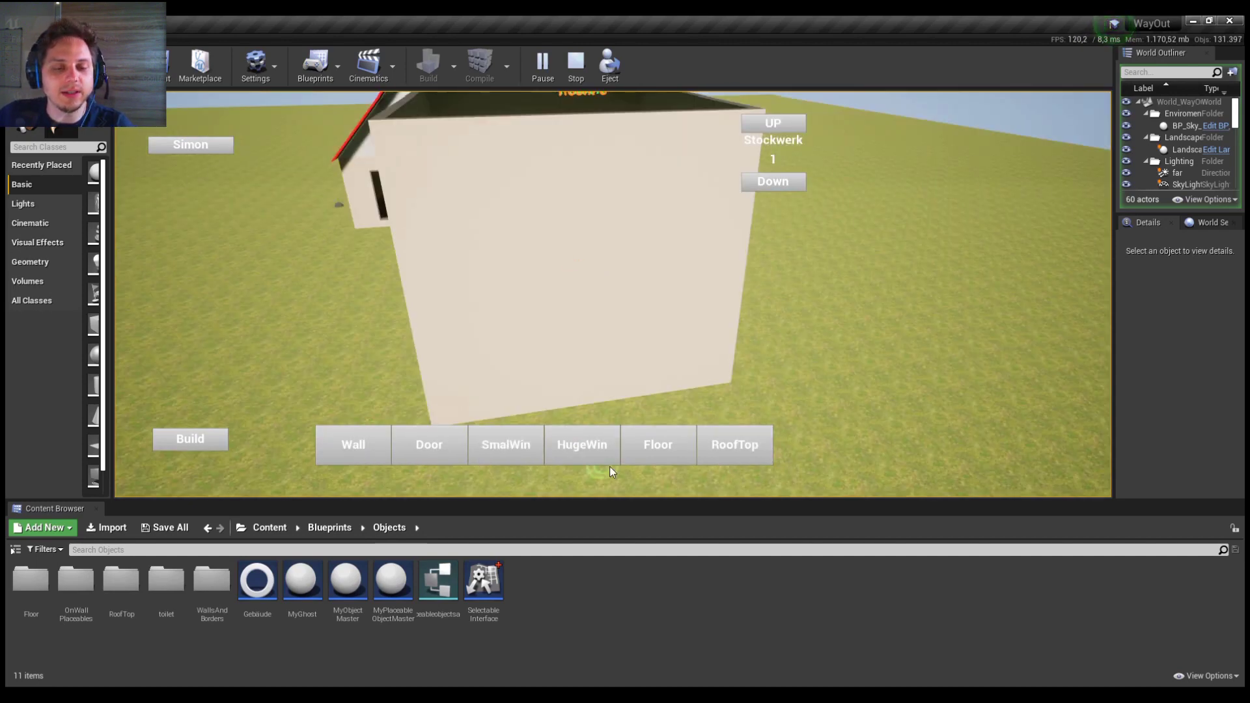
left_click(568, 446)
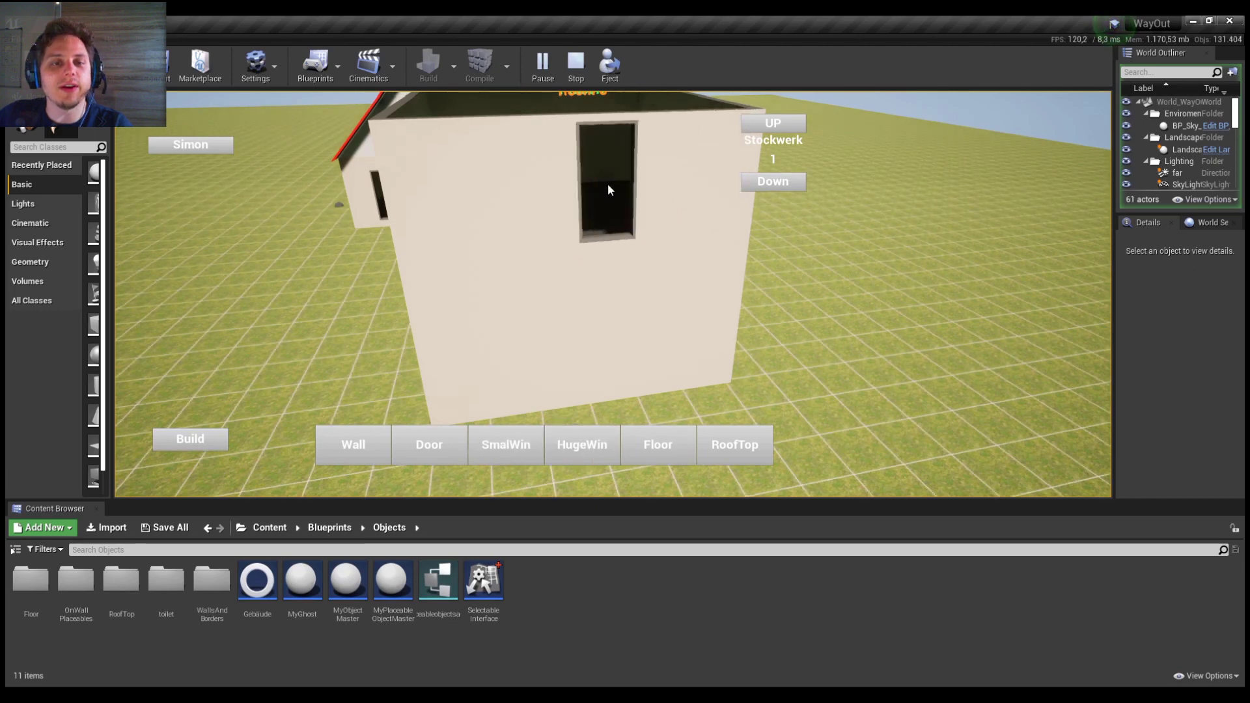
left_click(600, 192)
Switch repeatedly between storeys 0 and 1 to compare the stacked house's levels, ending on storey 0
left_click(791, 183)
left_click(793, 123)
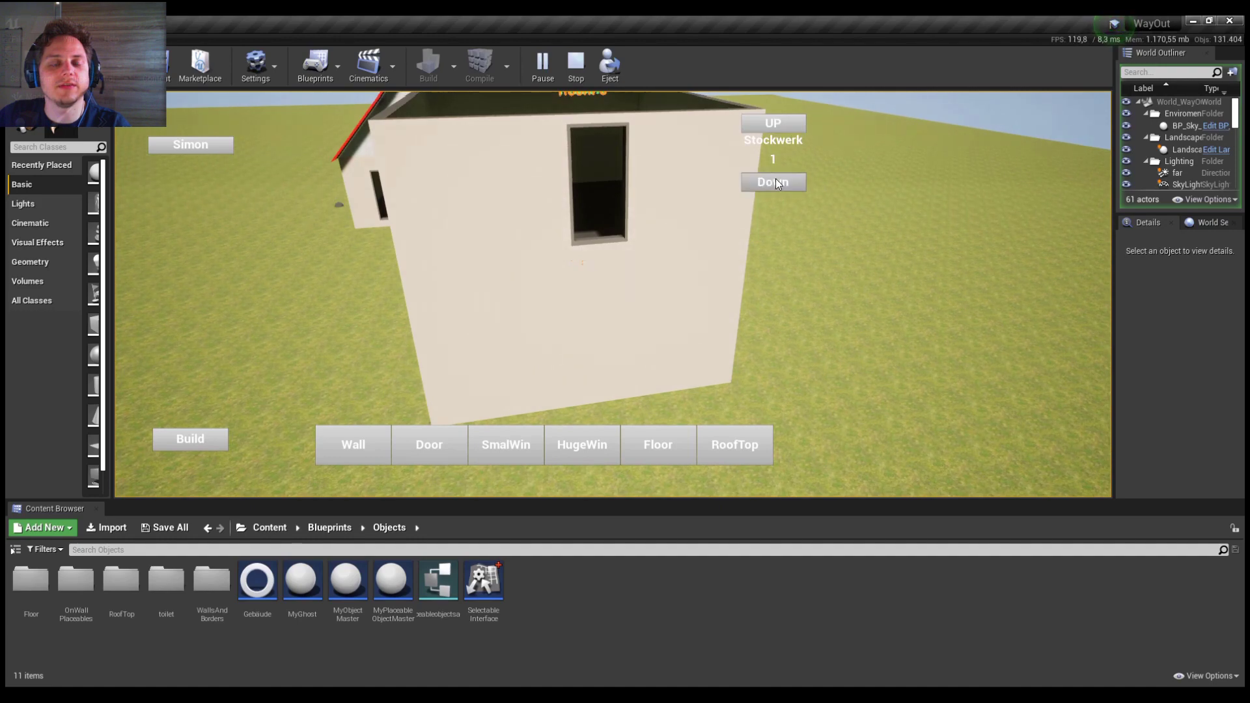
left_click(775, 179)
left_click(798, 123)
left_click(778, 181)
Leave build mode and send the character standing inside the stacked house's ground floor out through the door
middle_click_drag(6, 257, 587, 415)
key("a")
key("w")
key("d")
key("s")
key("s")
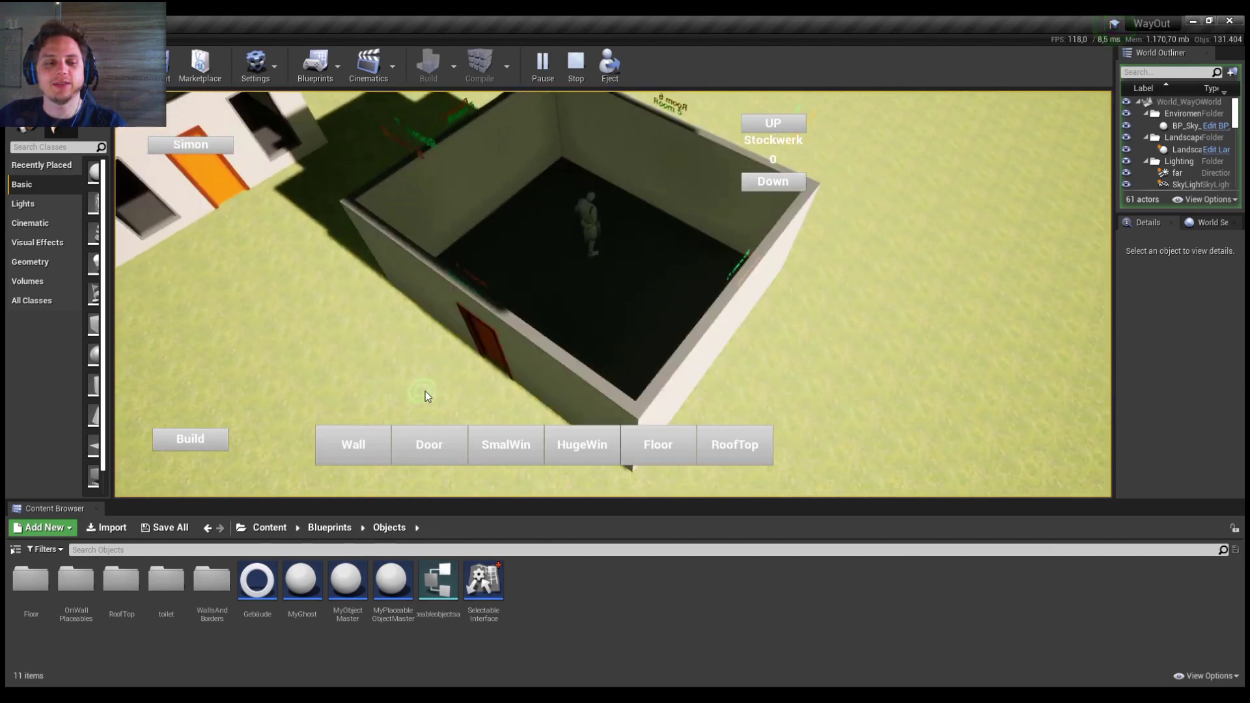
key("w")
left_click(211, 435)
left_click(493, 287)
key("s")
key("a")
middle_click_drag(710, 249, 398, 283)
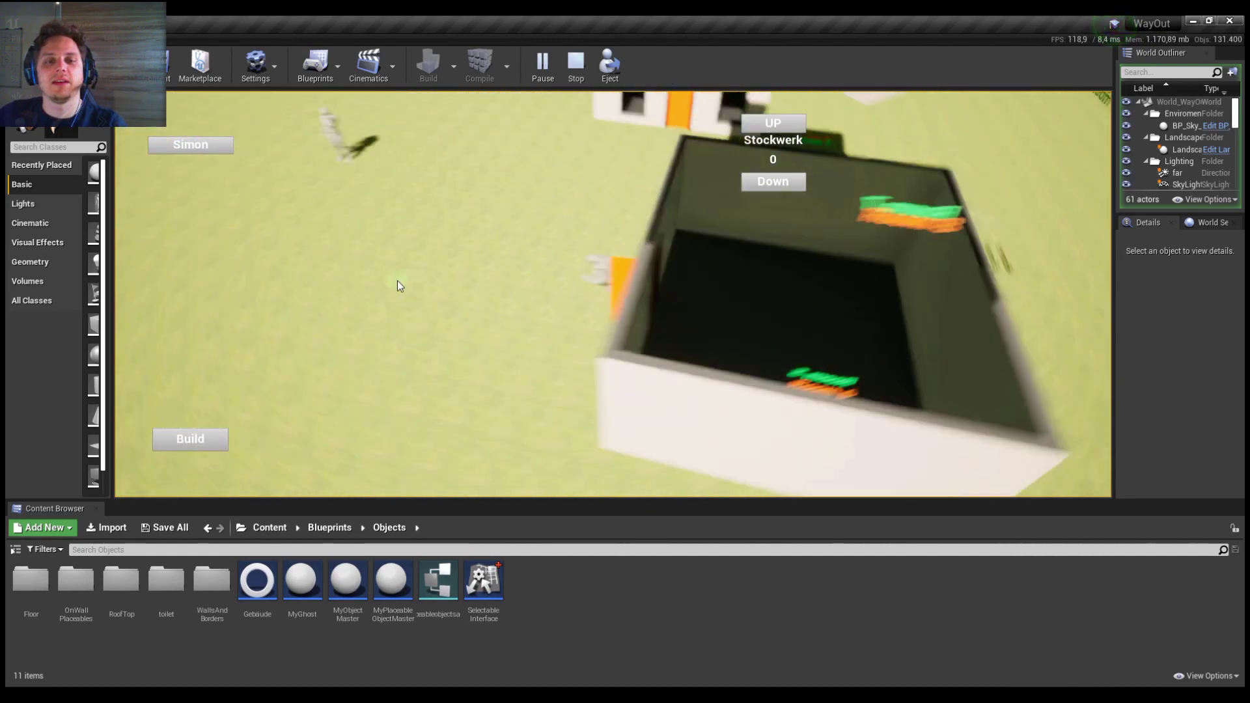
Raise the storey to 1 and inspect the interior of the stacked house's upper level
middle_click_drag(716, 276, 772, 282)
key("d")
key("w")
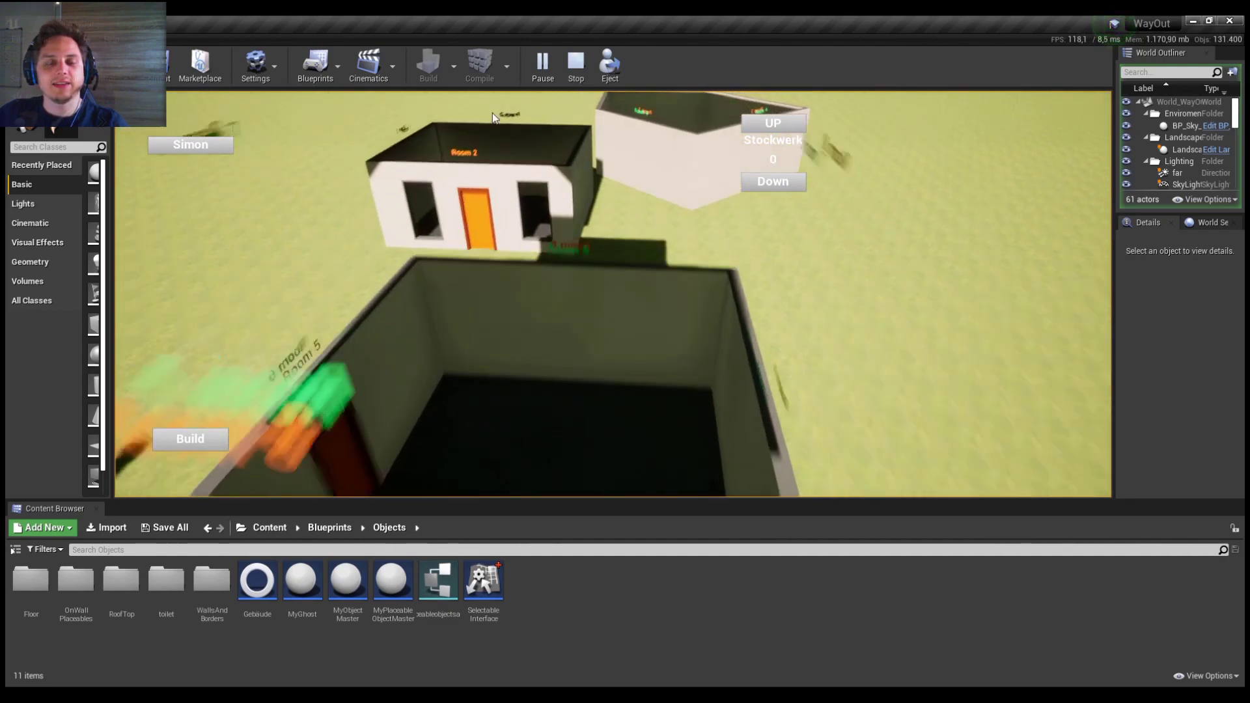
key("s")
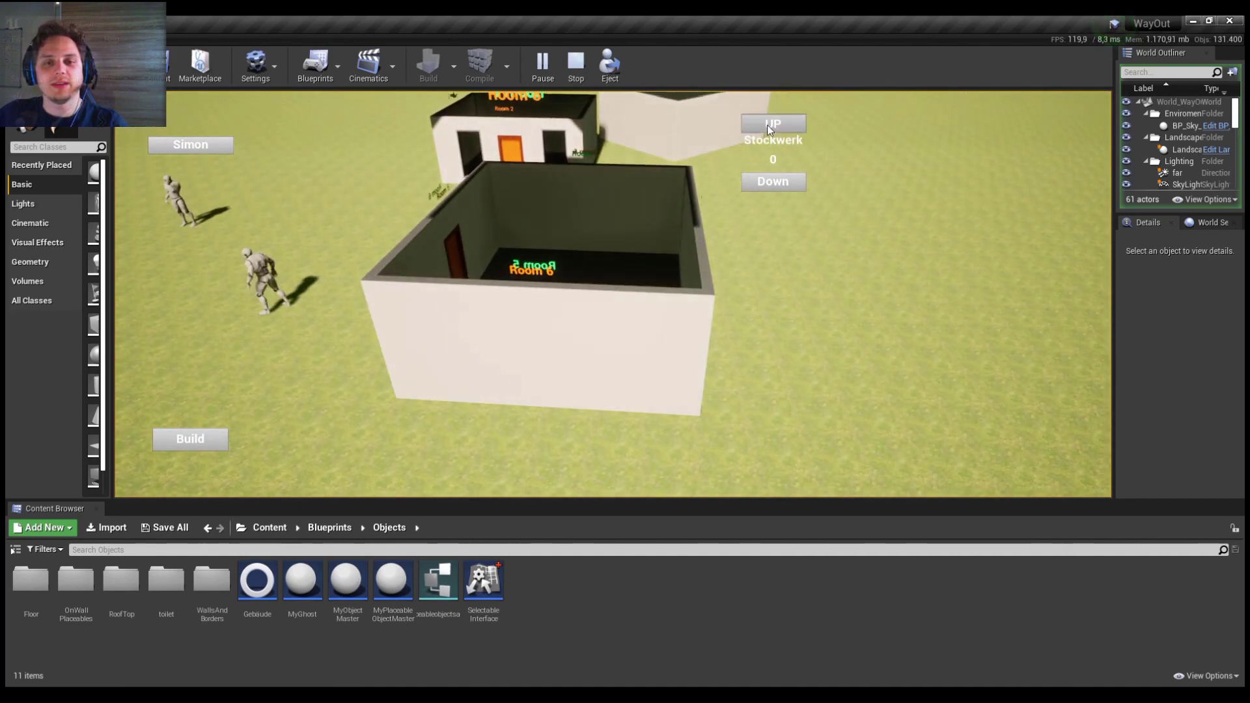
left_click(768, 124)
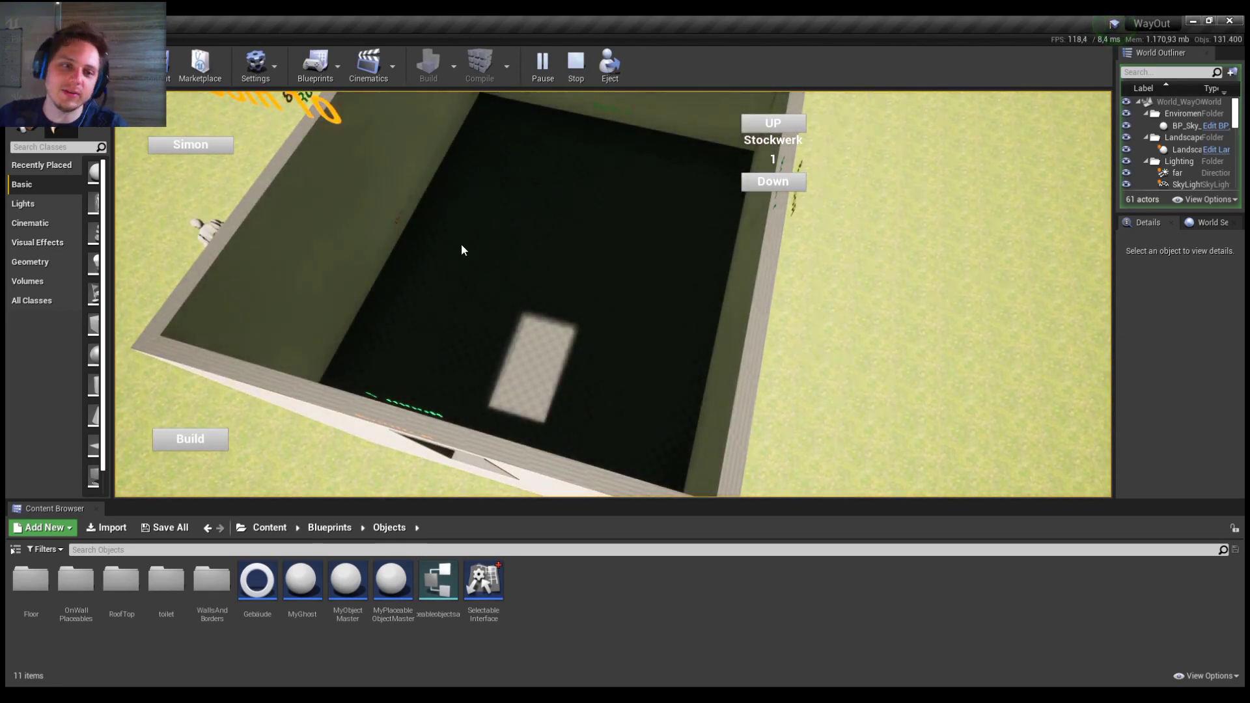
key("s")
key("a")
middle_click_drag(559, 256, 819, 216)
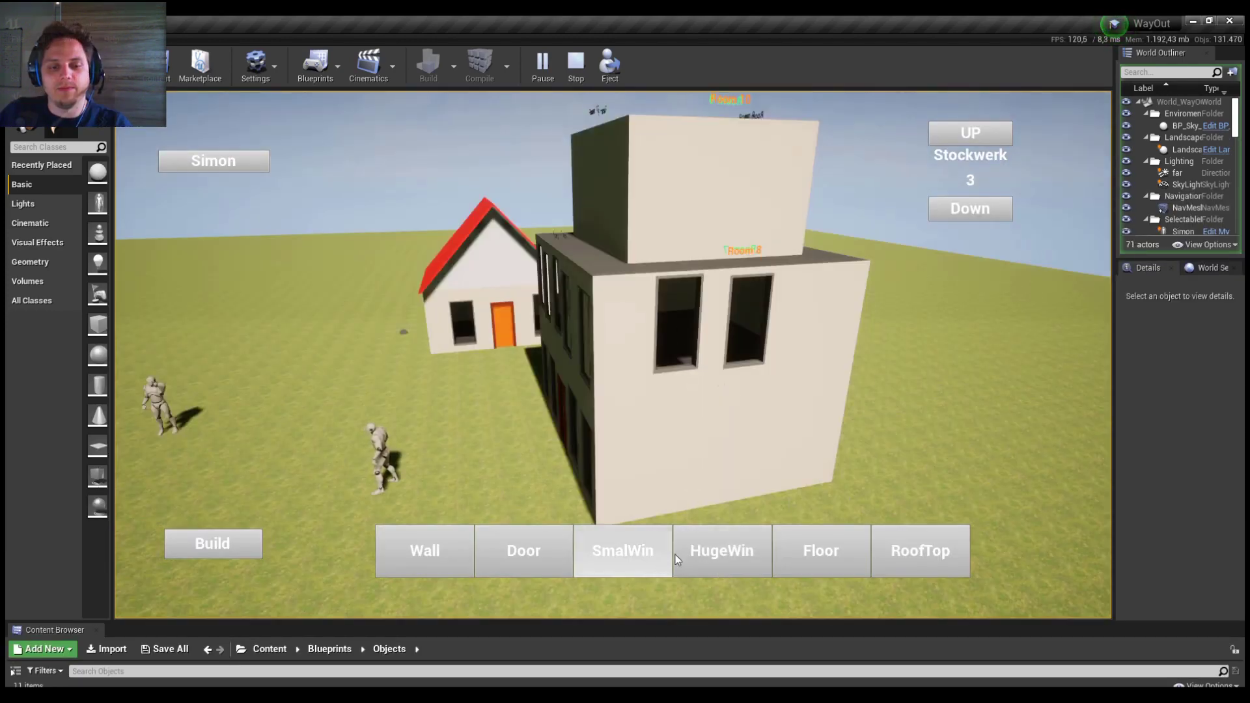
Place a third HugeWin window beside the two existing ones in the middle level of the three-storey house's side wall
left_click(712, 561)
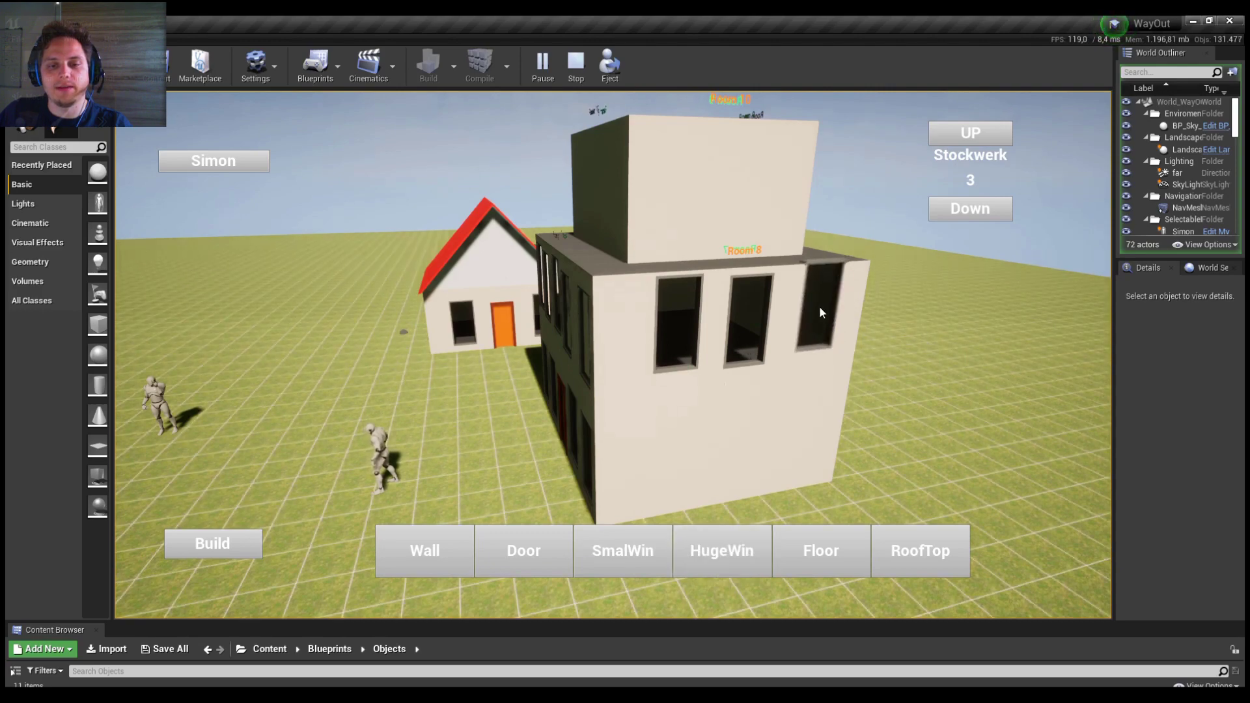
left_click(823, 320)
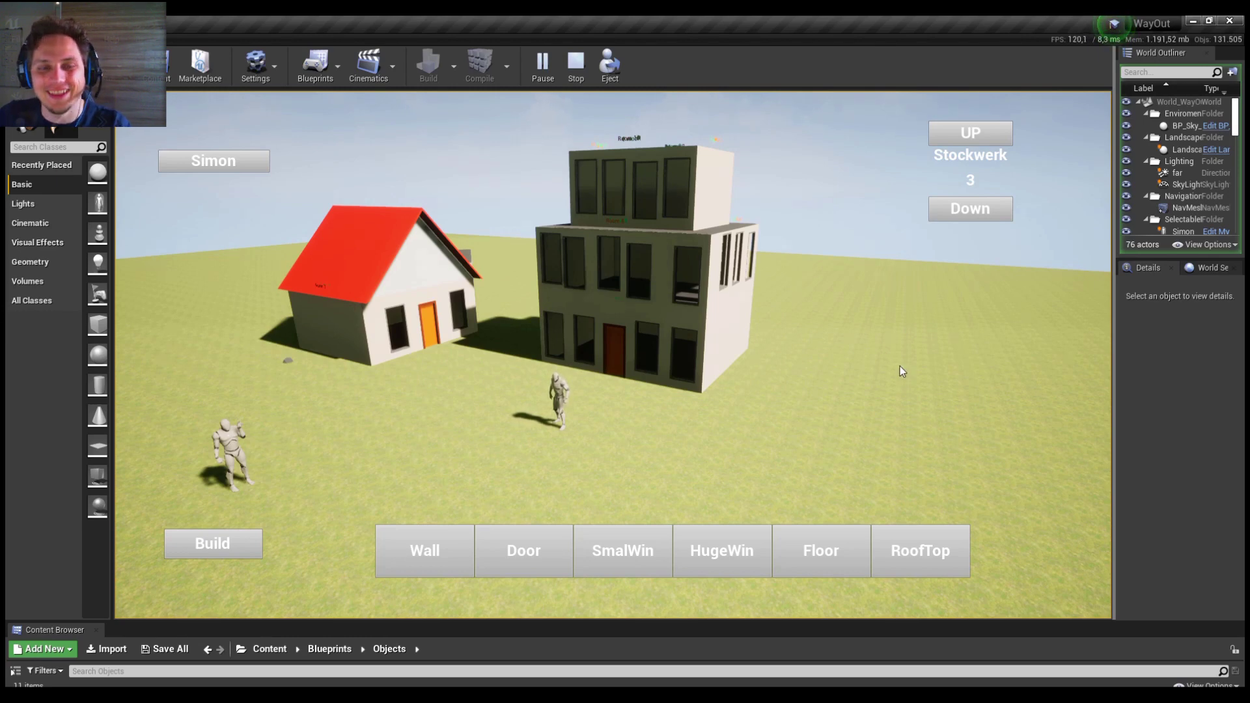
Examine the three-storey house, the red-roofed house and the flat-roofed building from several sides
key("w")
key("a")
middle_click_drag(967, 390, 619, 462)
key("w")
middle_click_drag(683, 426, 476, 424)
key("a")
left_click(822, 293)
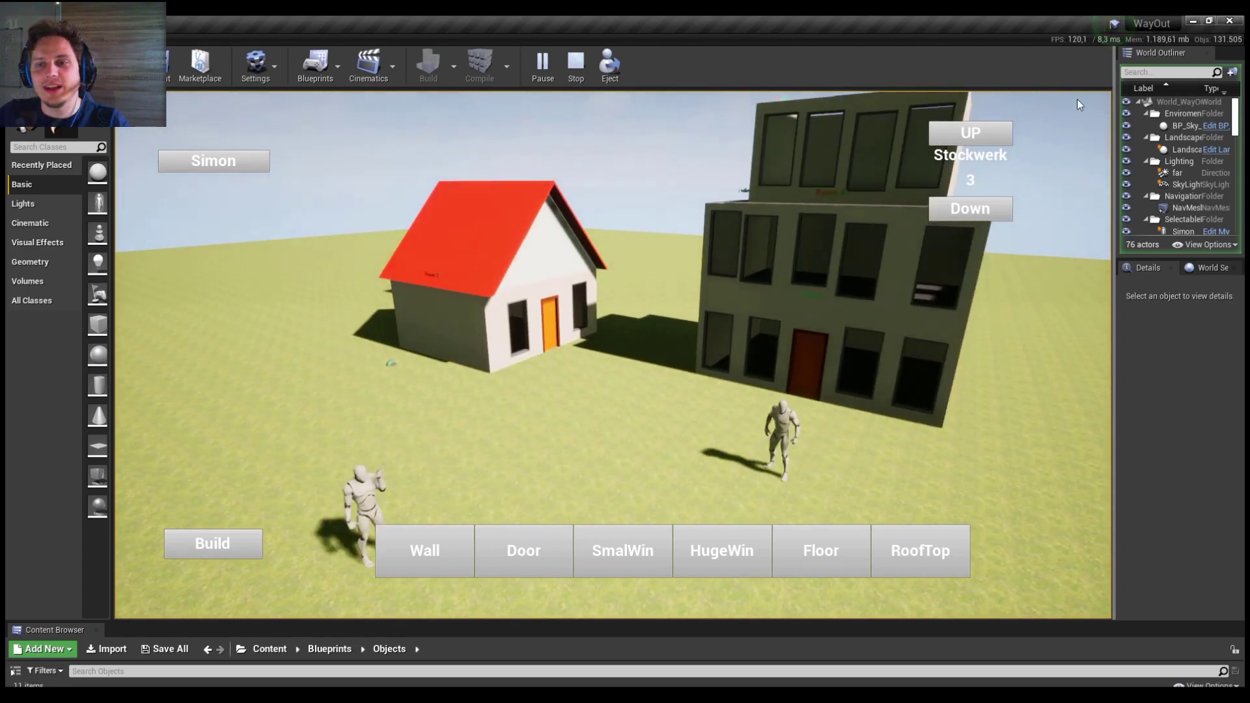
left_click(854, 310)
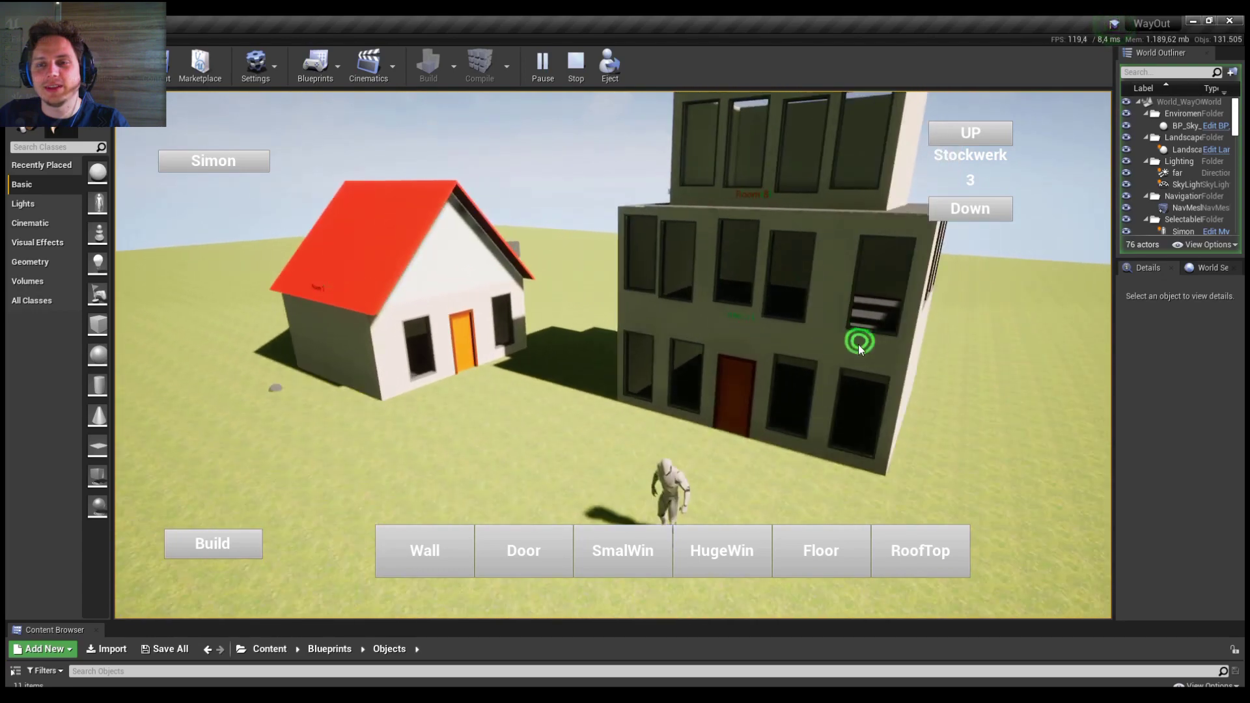
left_click(678, 390)
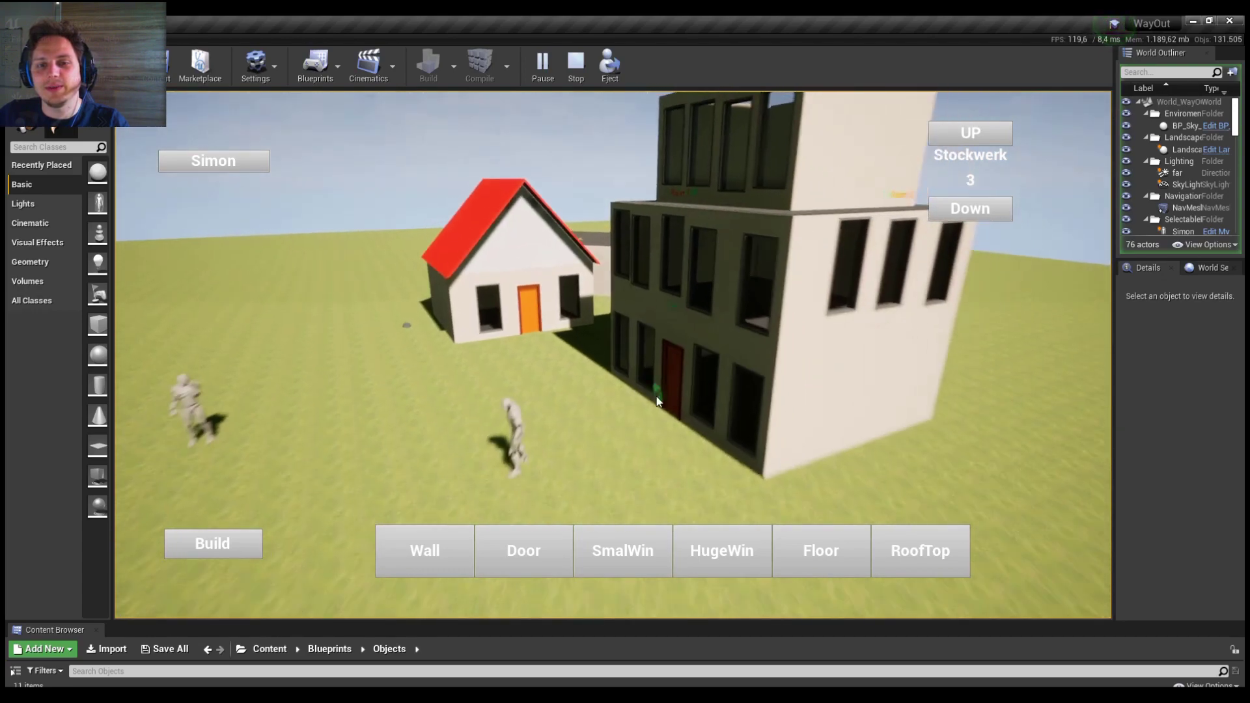
key("a")
key("e")
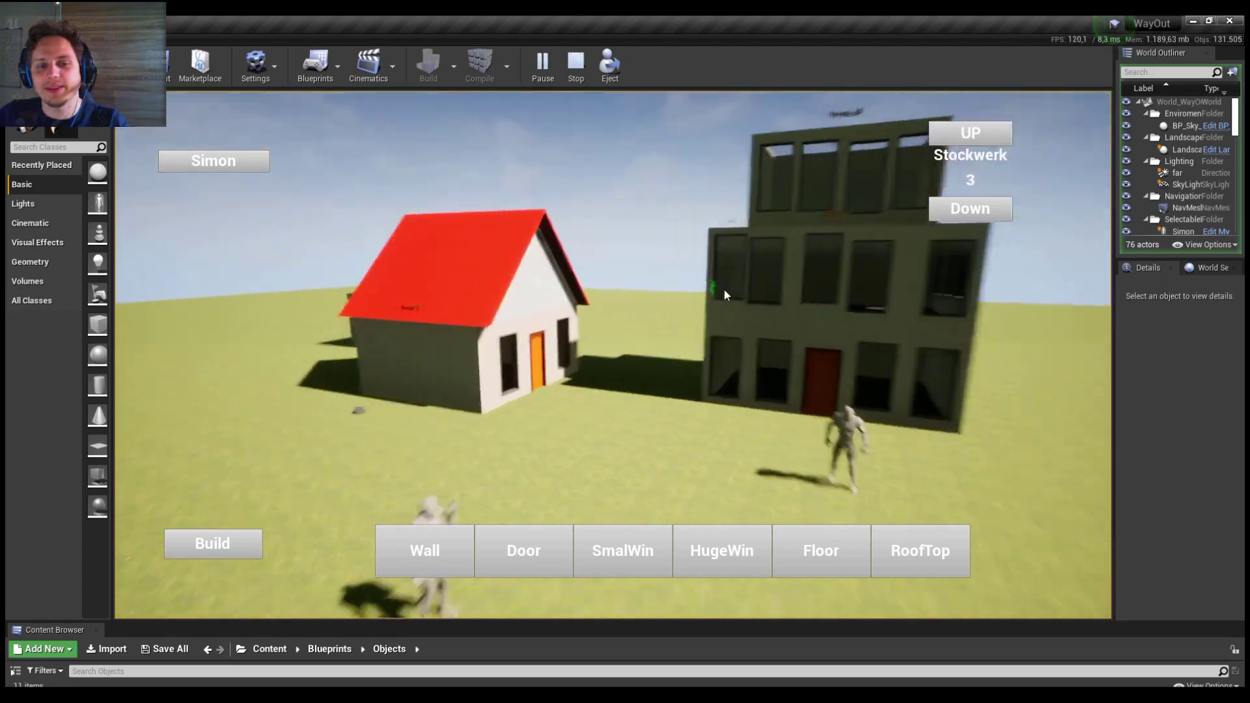
key("a")
key("s")
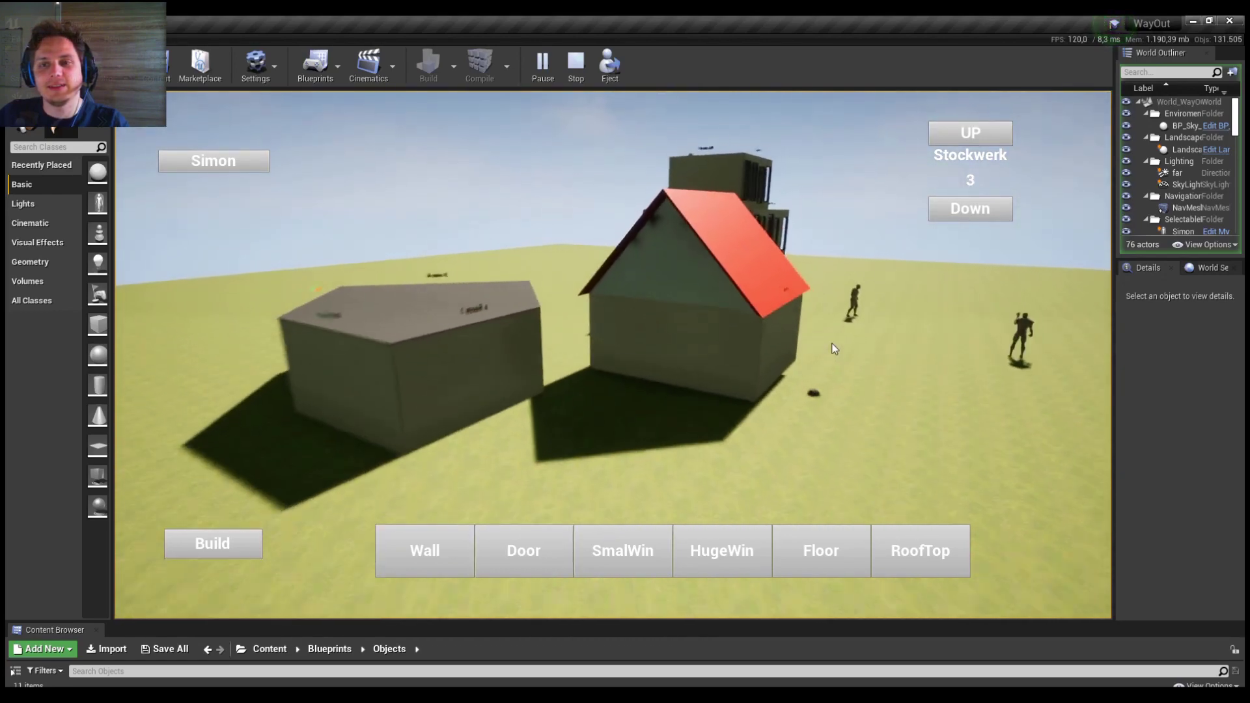
key("w")
key("e")
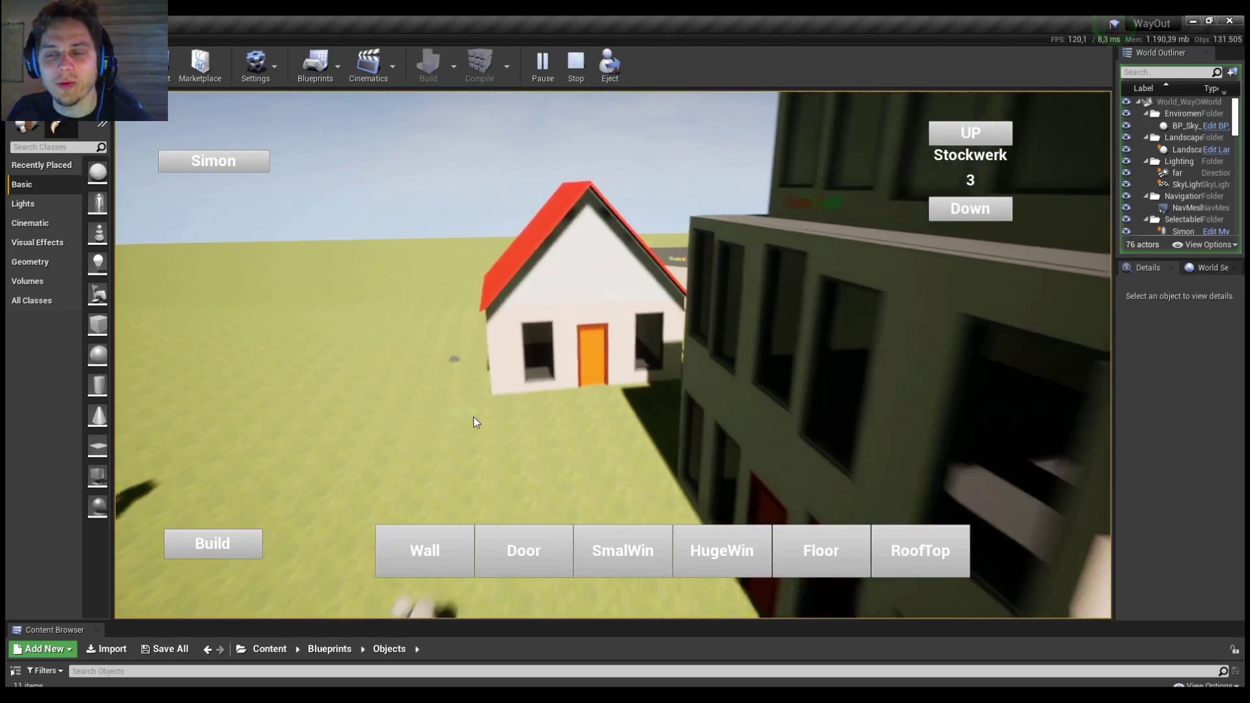
left_click(674, 406)
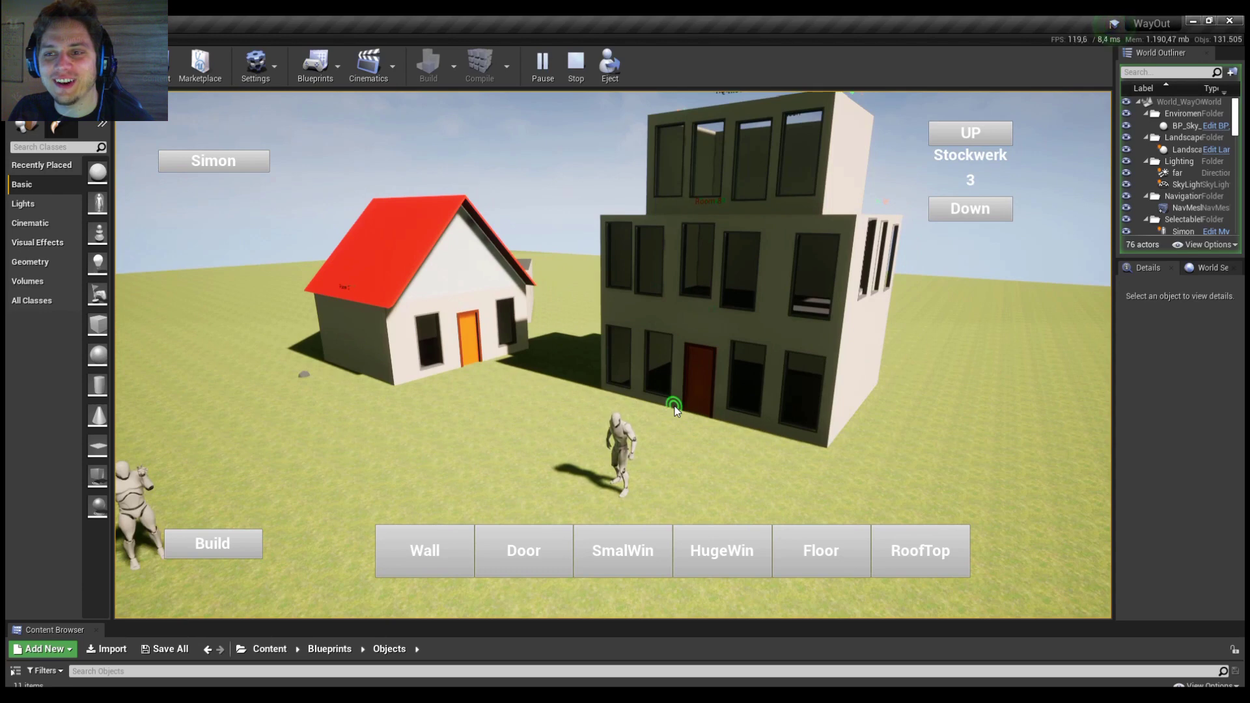